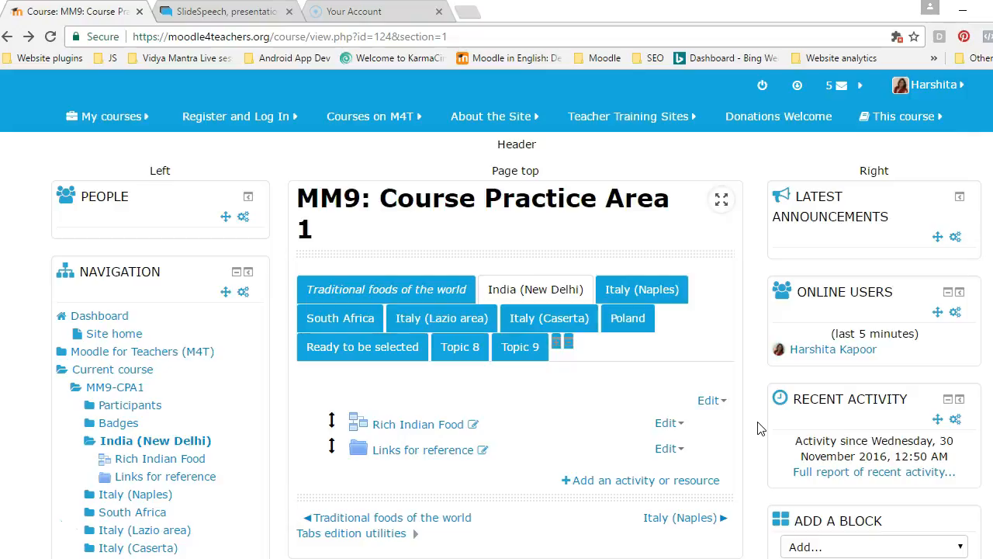
Add a new URL resource to the India (New Delhi) section of the course
click(610, 485)
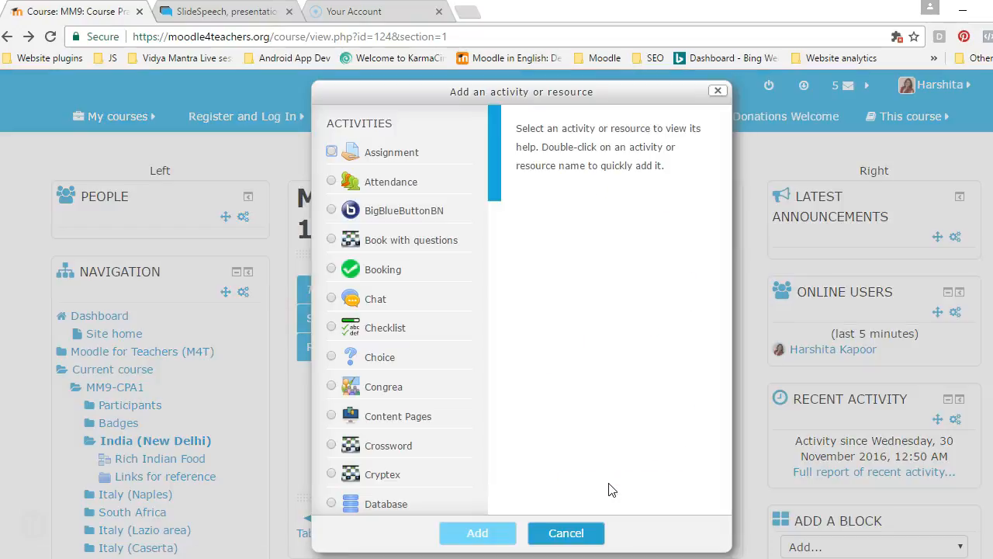
scroll(440, 370, down, 15)
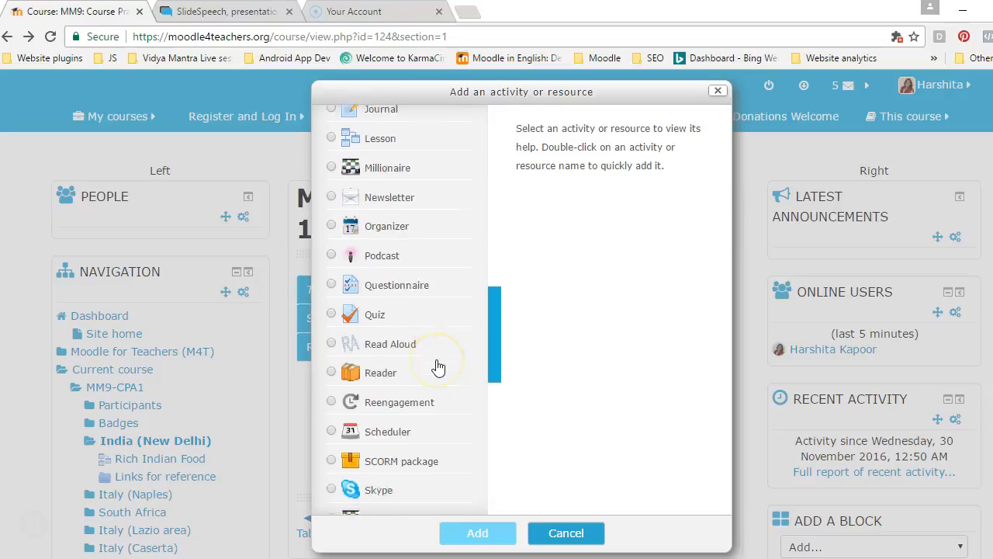
scroll(439, 368, down, 3)
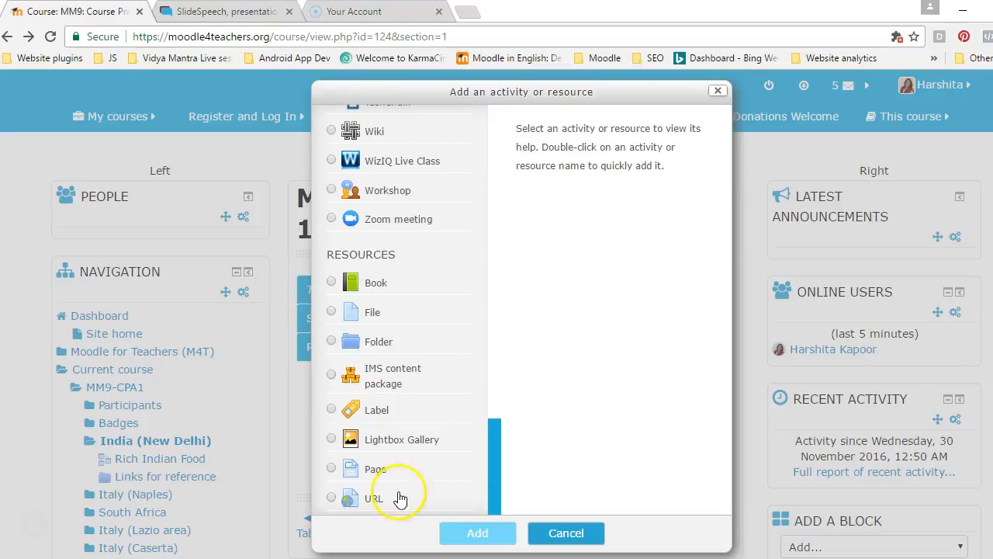
click(378, 500)
click(472, 534)
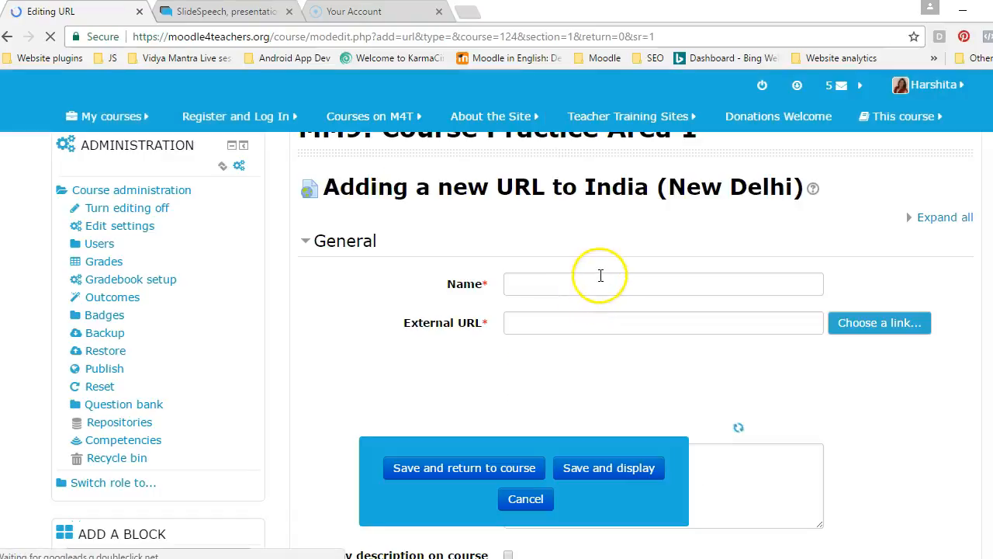
Name the URL resource "Recipe for Chicken Tikka"
click(598, 277)
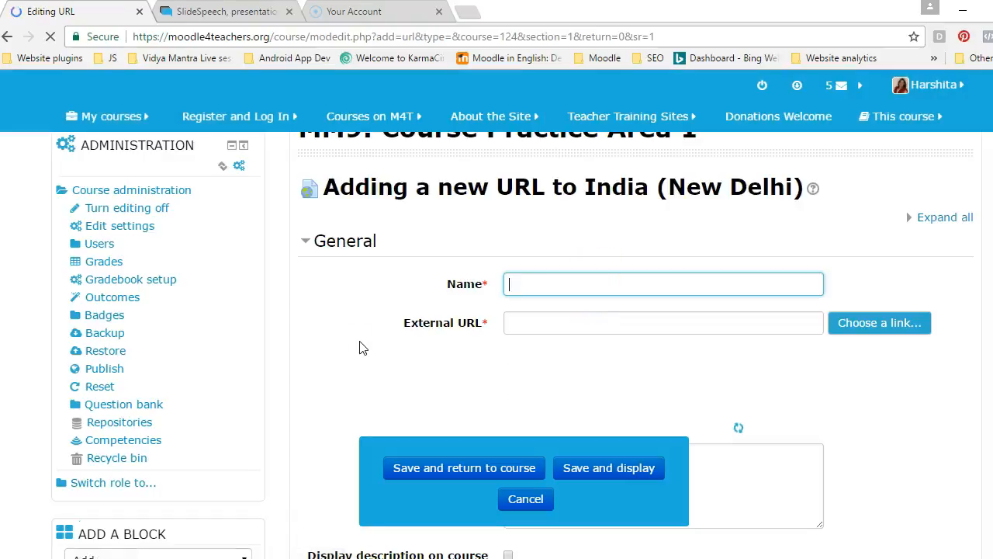
text(Re)
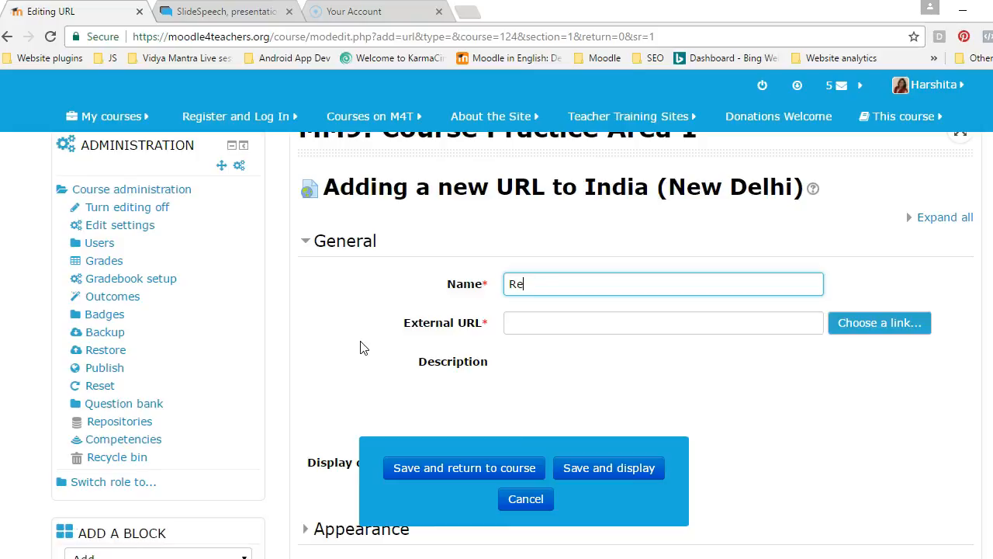
text(cipe for)
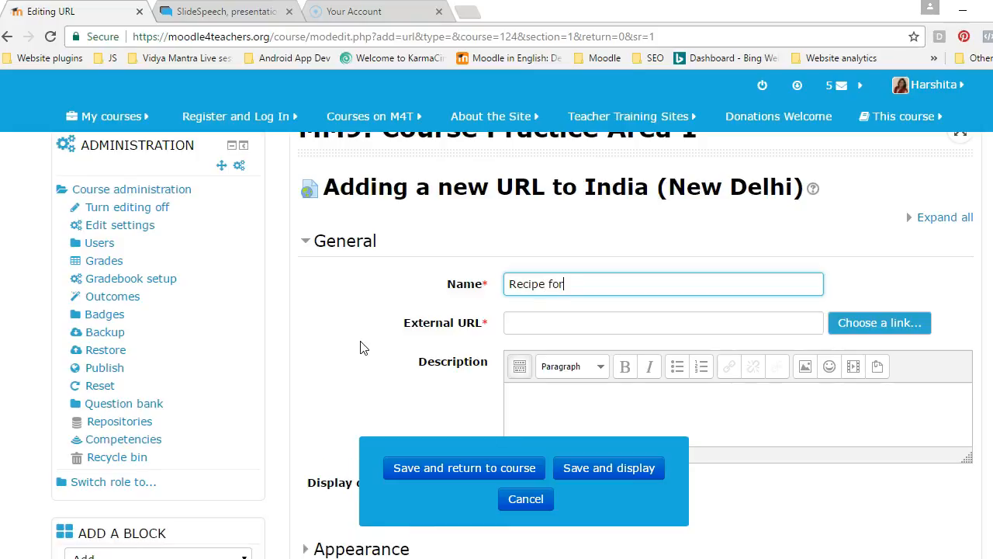
text( Chicken)
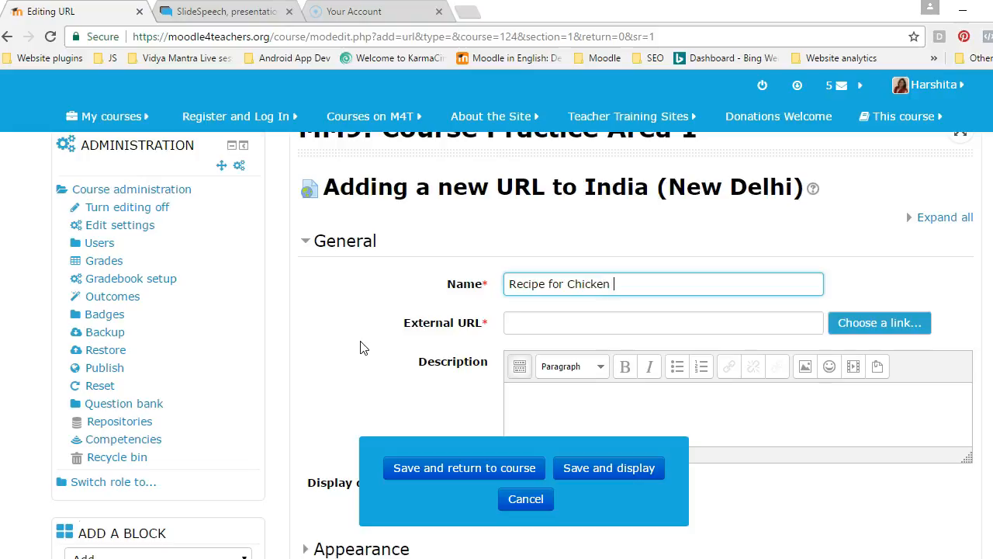
text( Tikka)
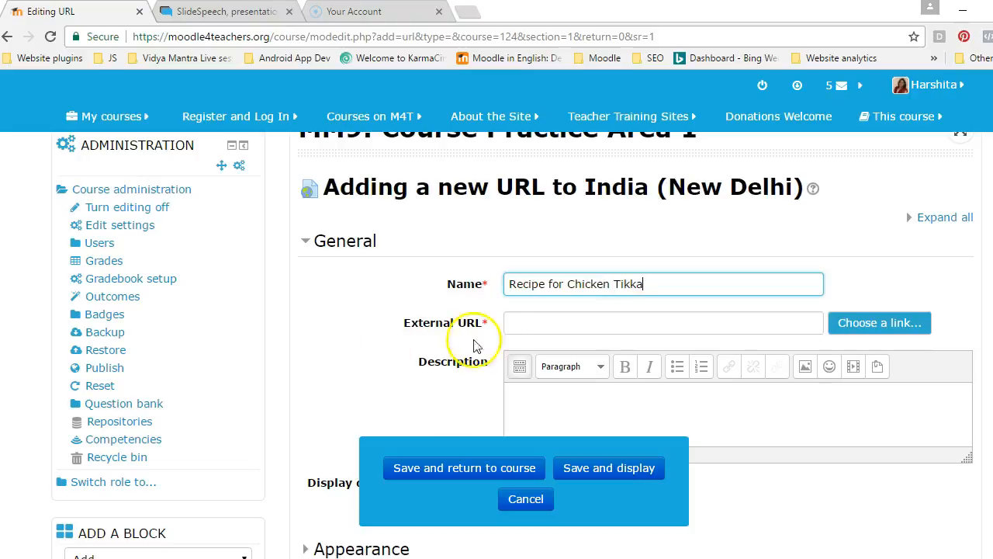
Switch to SlideSpeech and copy the direct share link of the chicken tikka presentation
click(512, 326)
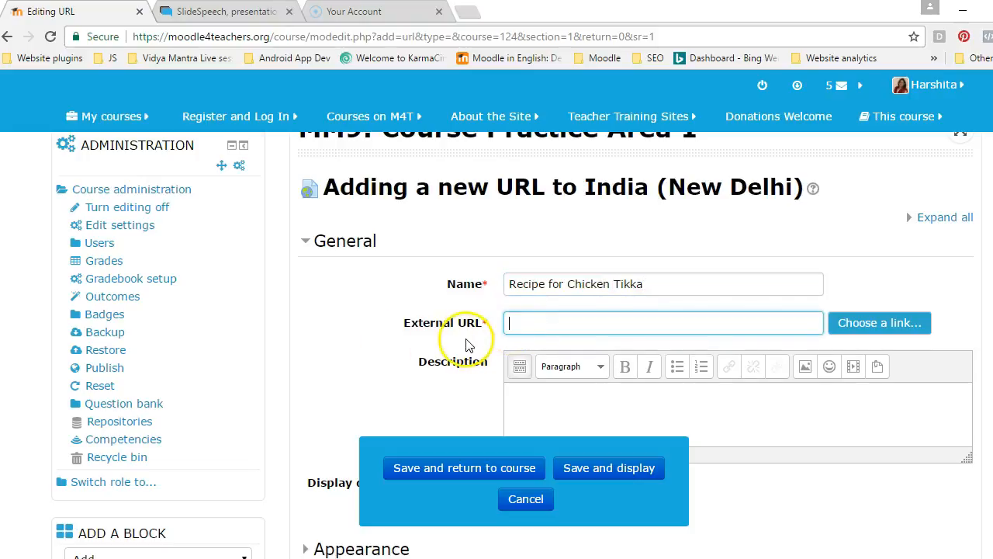
click(204, 11)
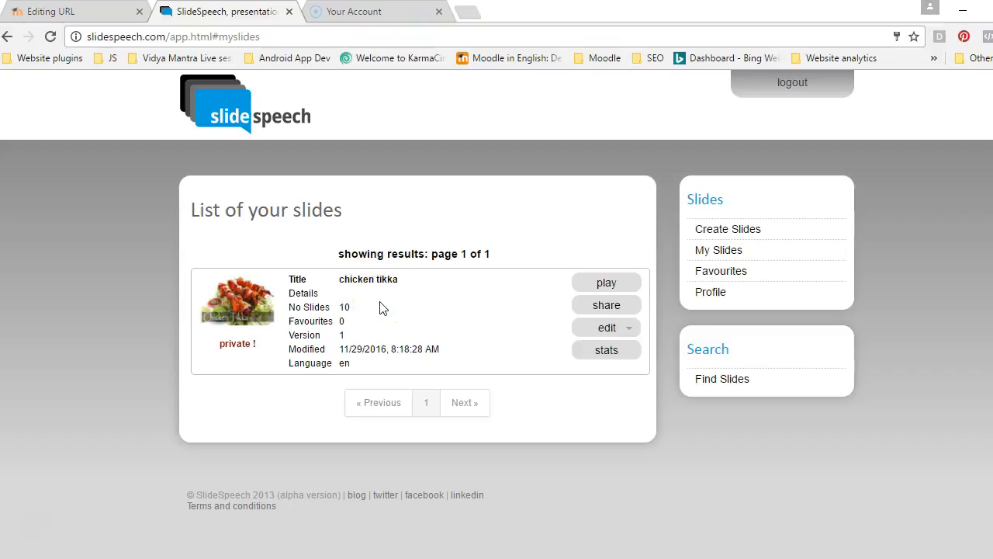
click(586, 308)
key(ctrl+c)
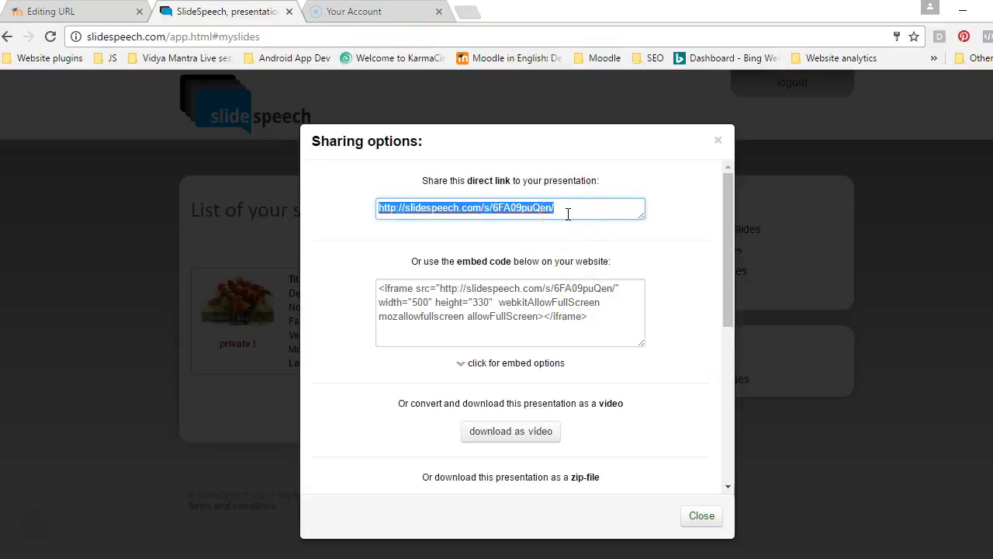
click(700, 517)
click(50, 11)
click(533, 326)
click(526, 348)
key(ctrl+v)
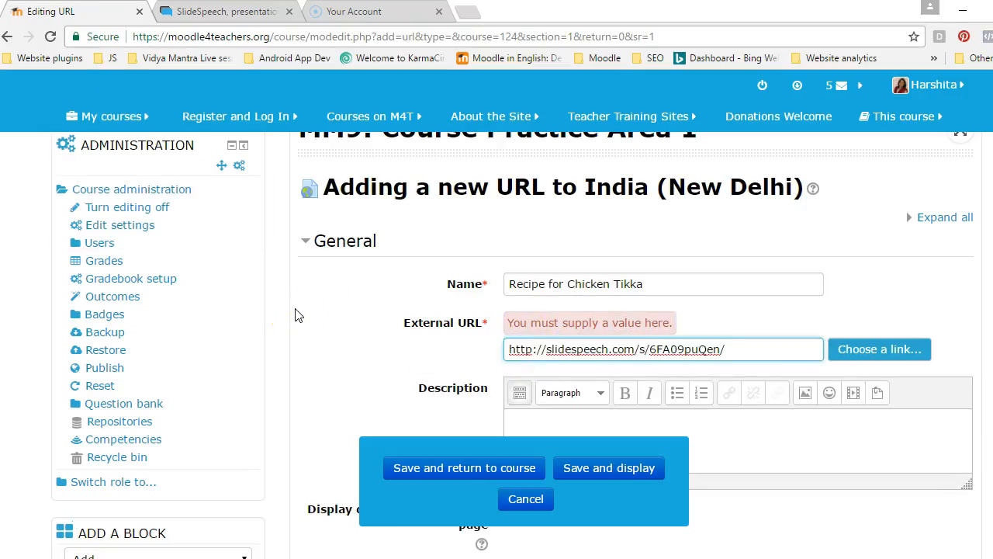
click(330, 358)
Enter the description "Recipe for Chicken Tikka from New Delhi, India." and enable displaying it on the course page
scroll(330, 358, down, 1)
click(532, 340)
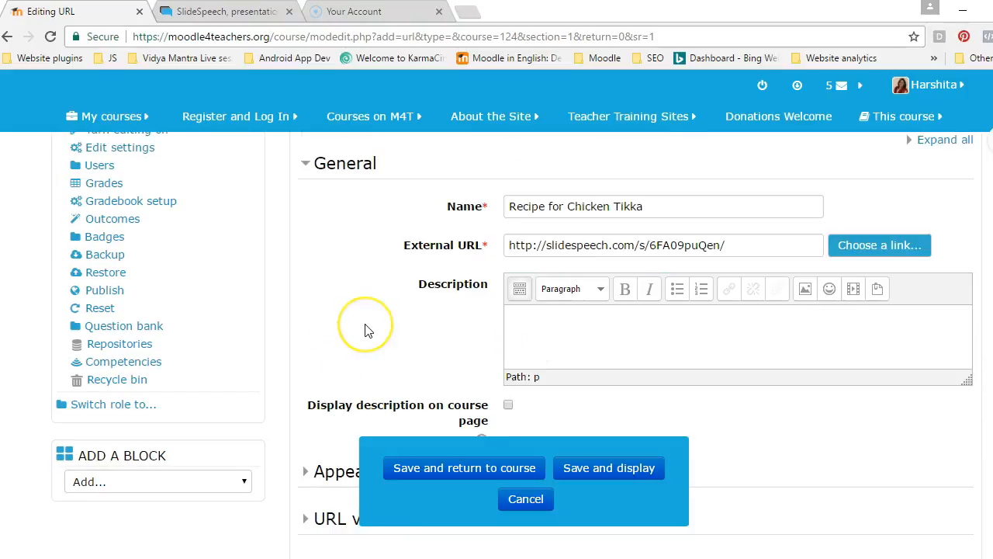
text(Recipe for Chi)
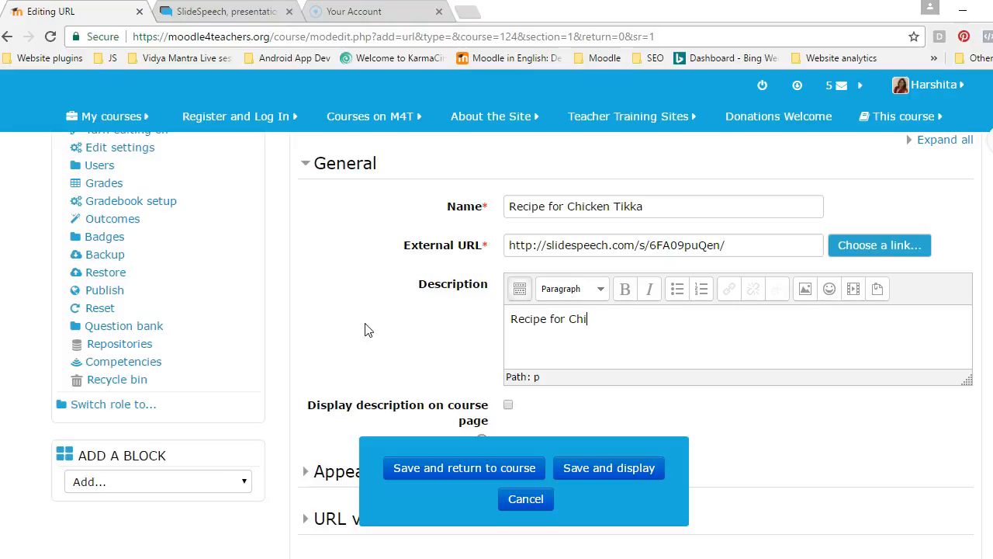
text(cken Tikka from )
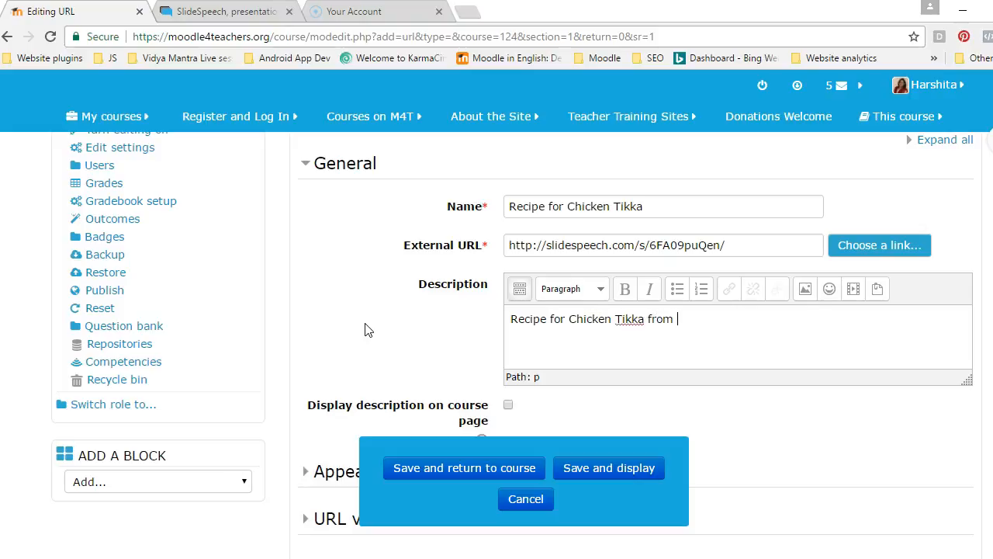
text(New Delhi, India.)
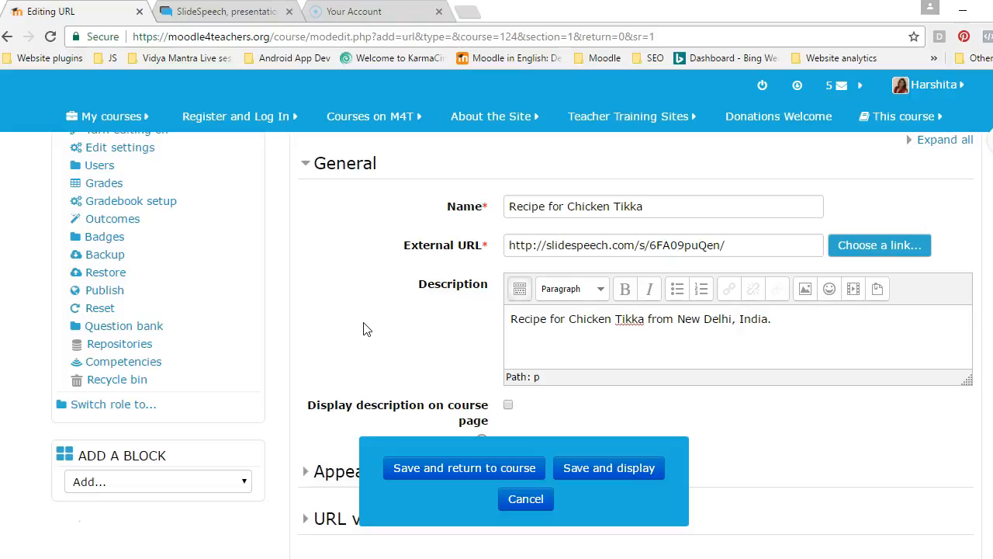
scroll(365, 323, down, 3)
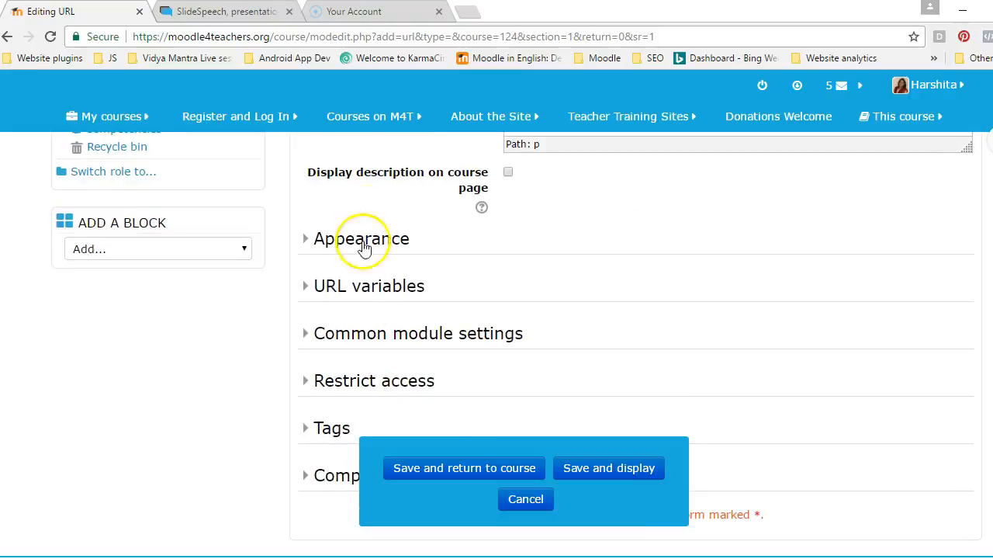
click(509, 174)
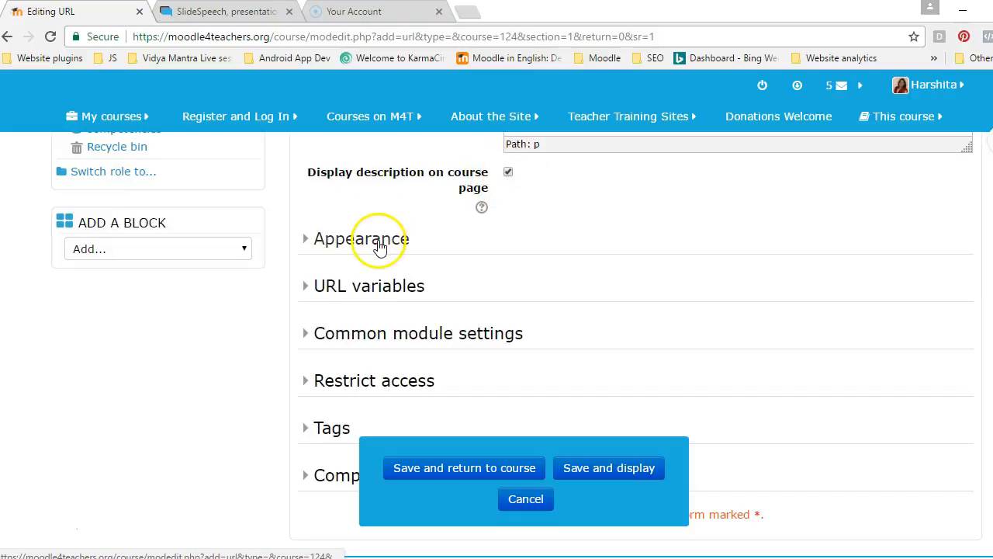
Review the URL resource's Appearance settings, then save the resource and return to the course
click(380, 247)
scroll(379, 246, down, 2)
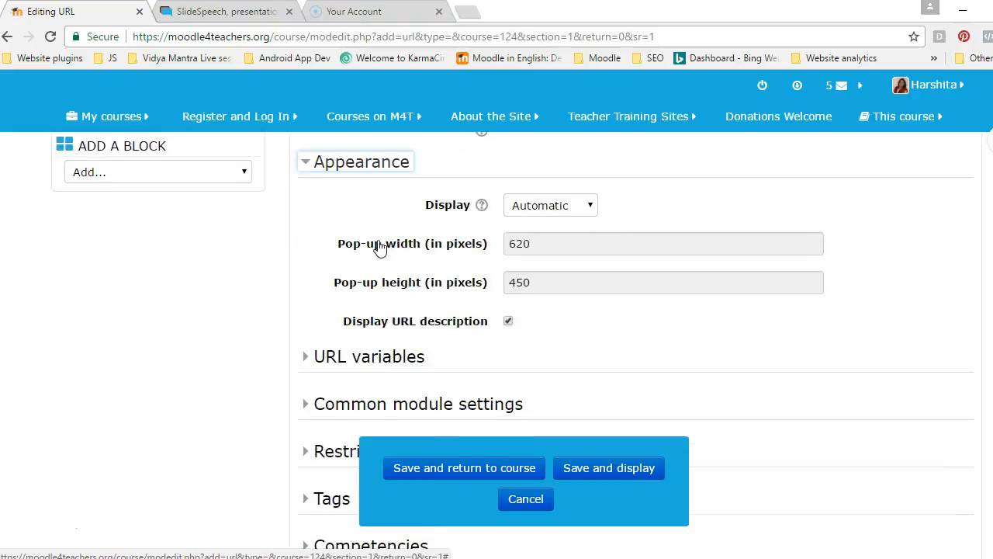
click(378, 208)
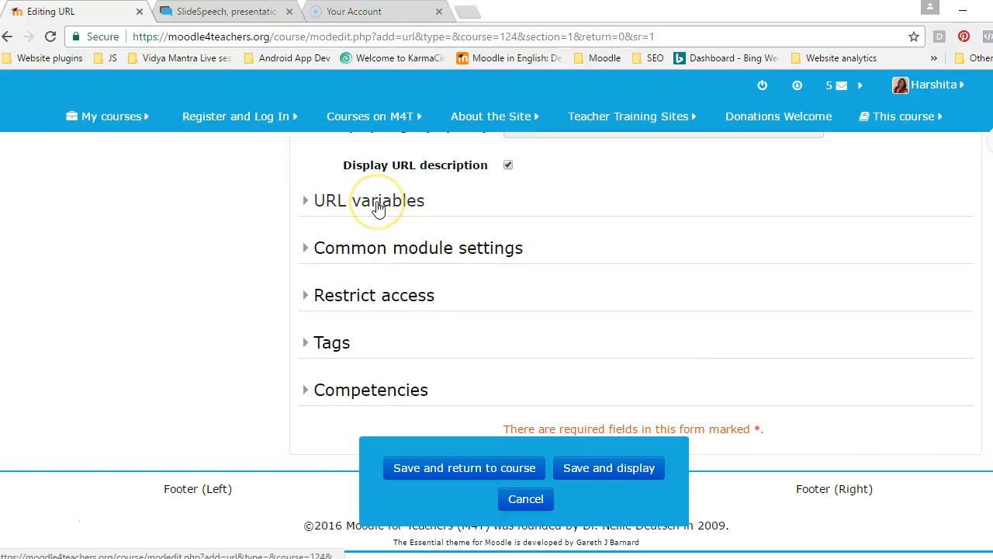
click(382, 241)
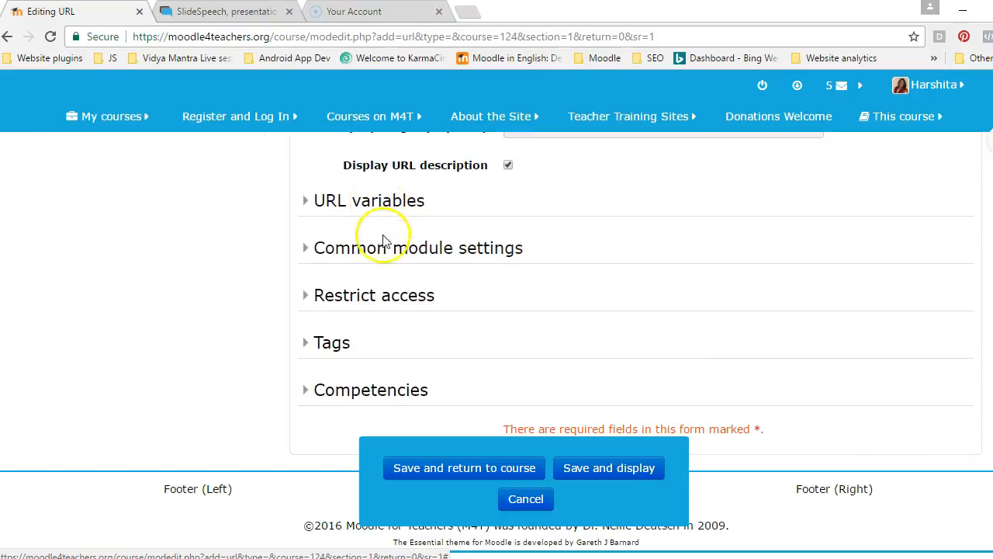
click(442, 473)
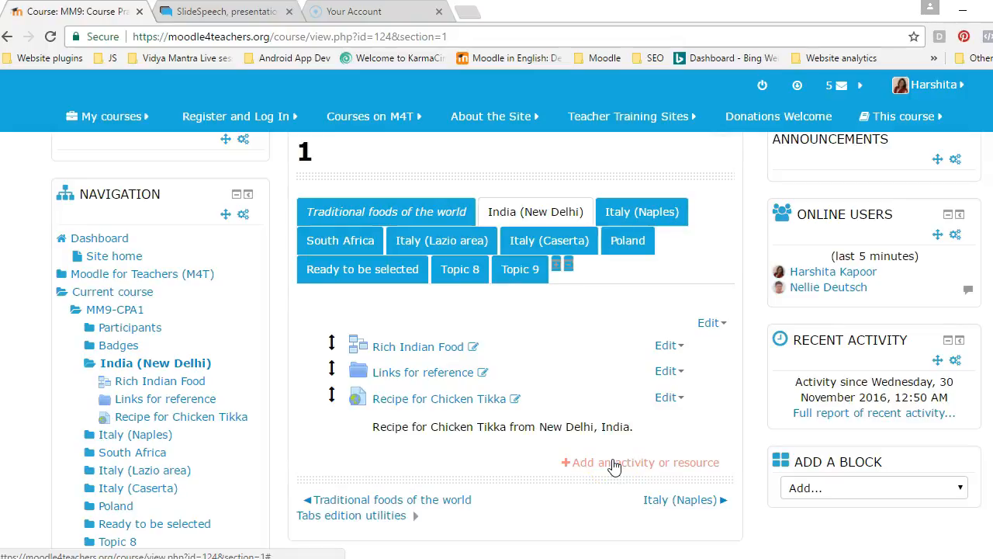
Add a new Quiz activity to the India (New Delhi) section
click(614, 464)
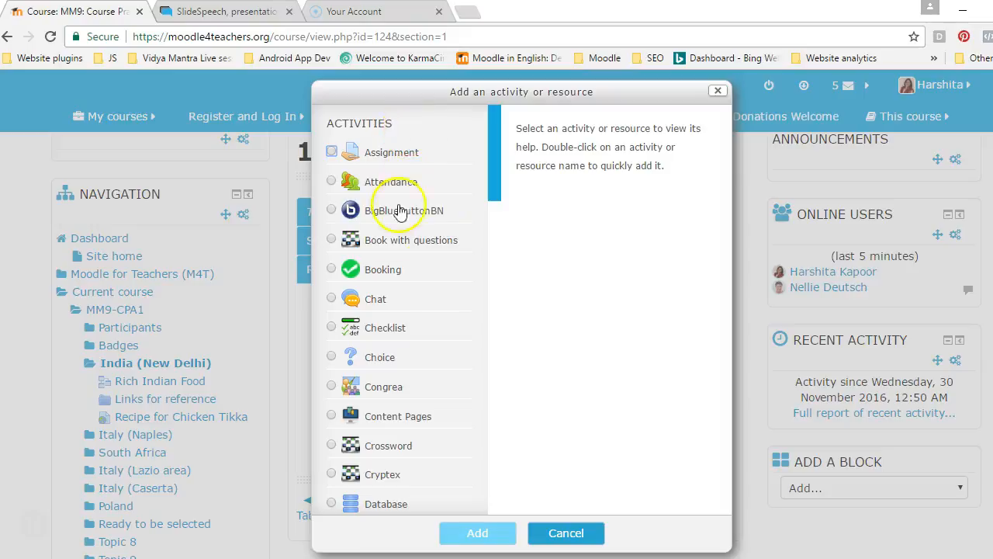
scroll(404, 233, down, 4)
scroll(388, 326, down, 1)
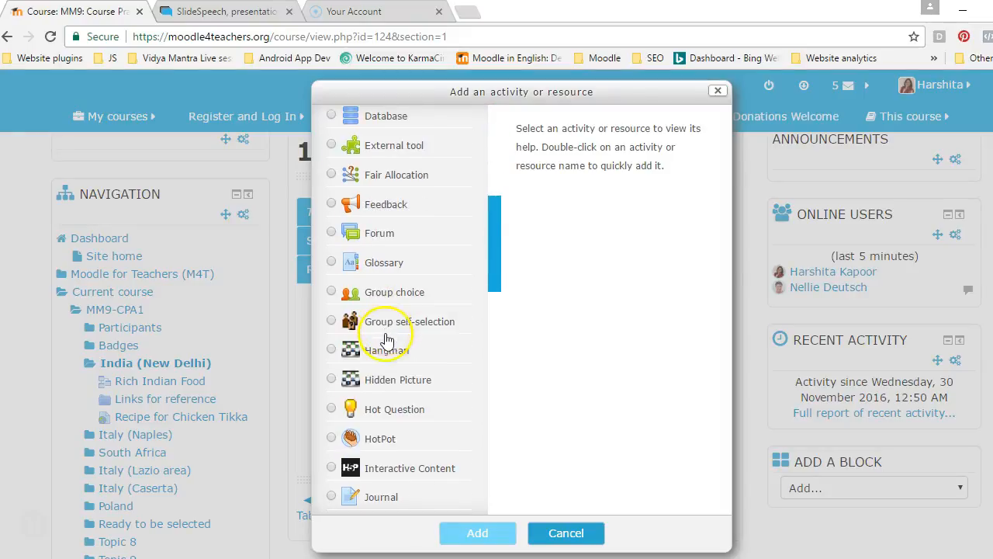
scroll(385, 340, down, 2)
scroll(387, 350, down, 1)
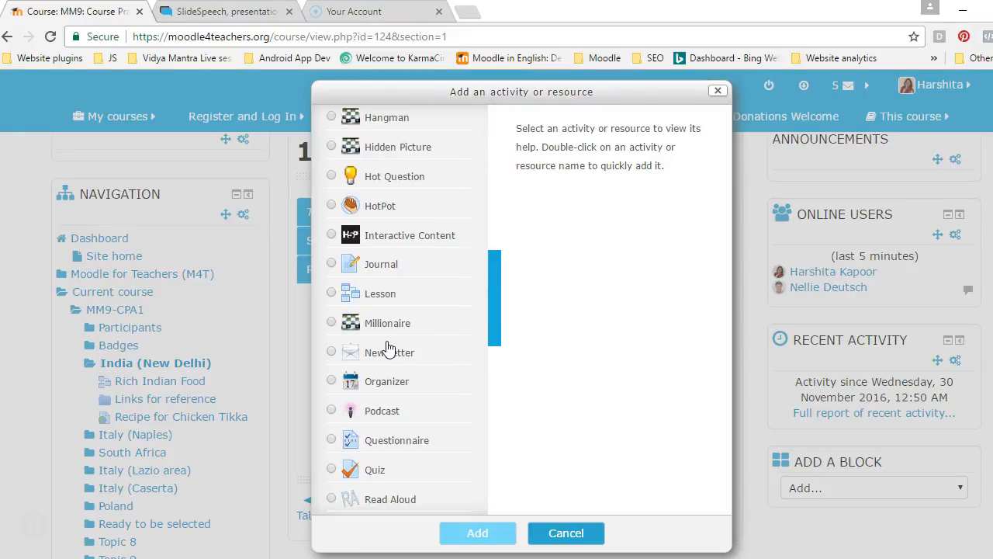
click(381, 471)
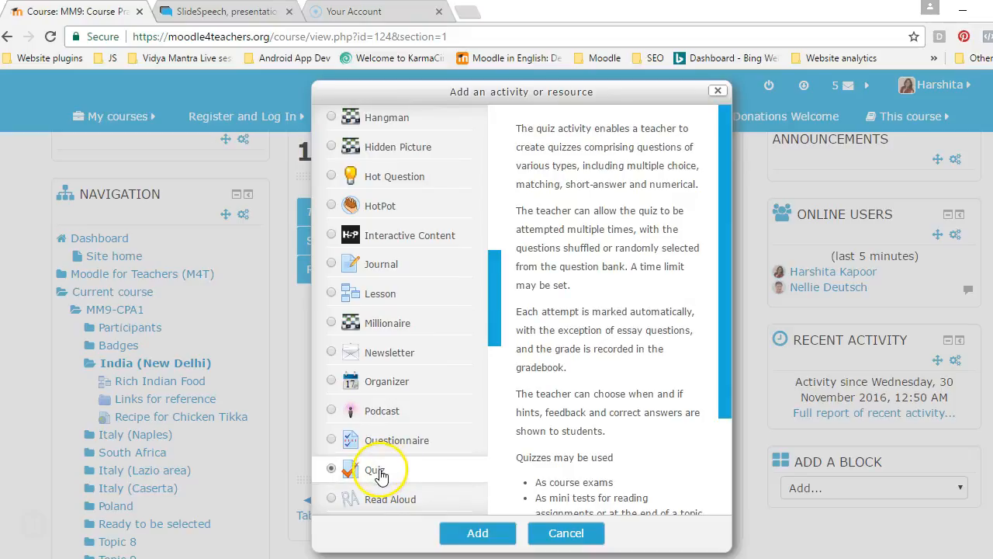
click(466, 532)
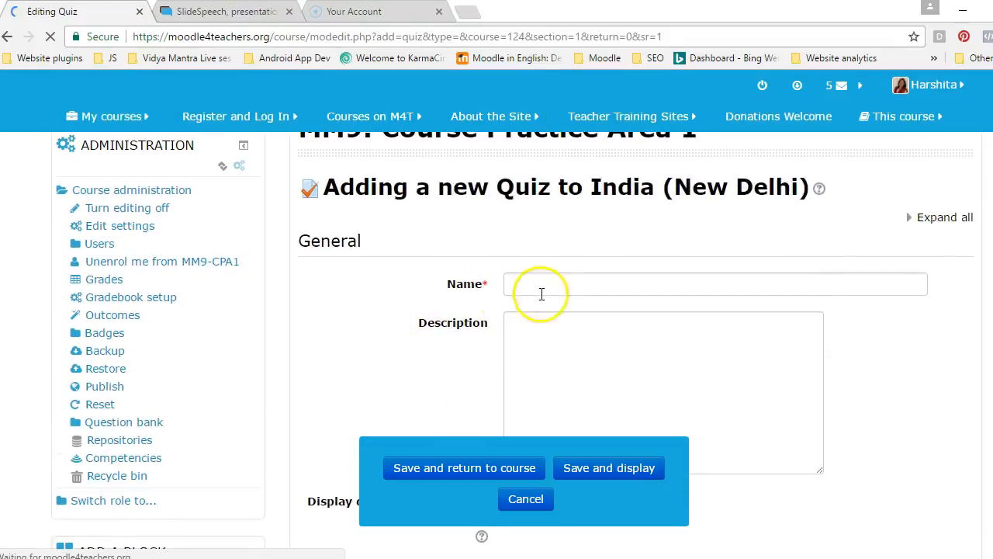
Name the quiz "Understanding Indian Food"
click(543, 286)
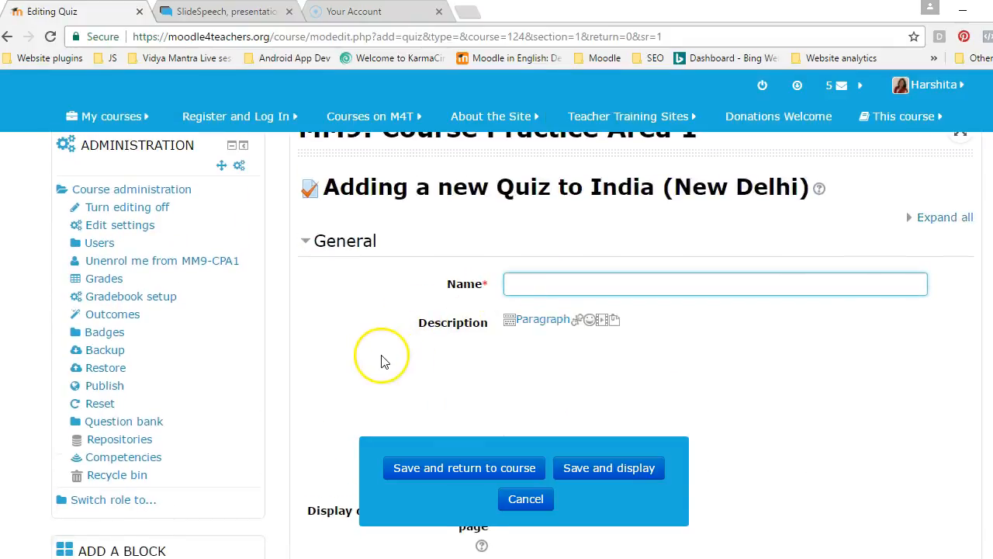
text(Understanding)
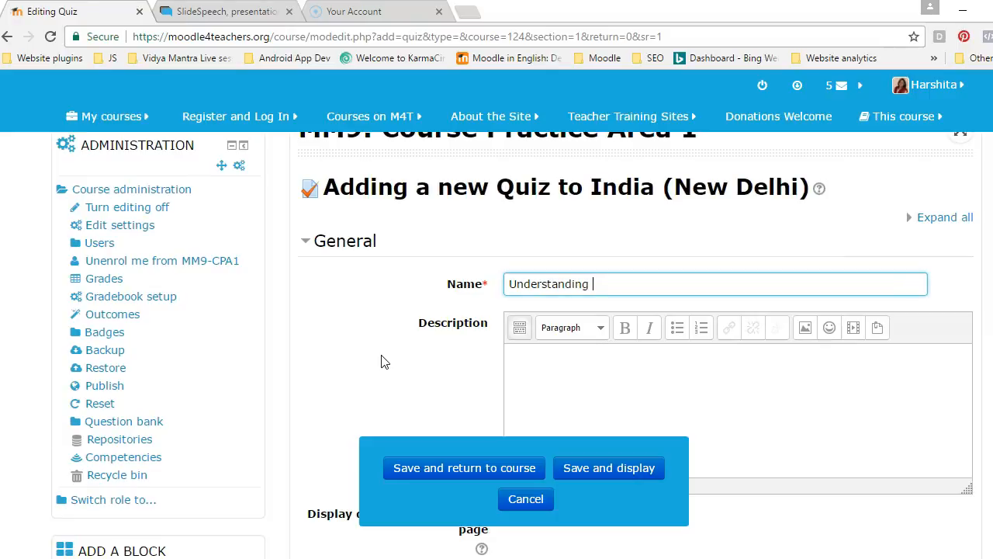
text( Indian Food)
Enter the quiz description "Please thoroughly check out other activities and resources before attempting the quiz. This quiz has 5 questions to assess your understanding."
click(492, 410)
scroll(357, 339, down, 1)
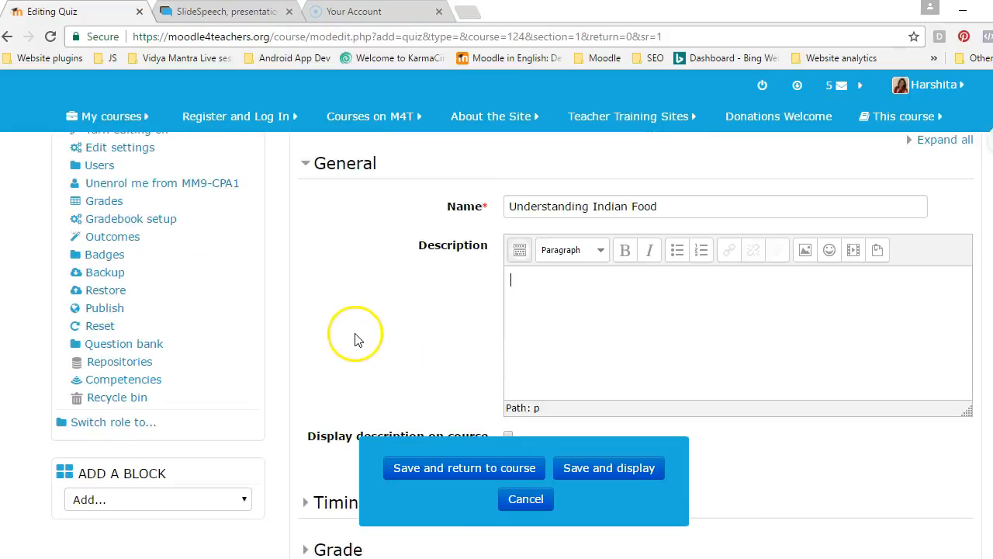
text(Please thoroughly chec)
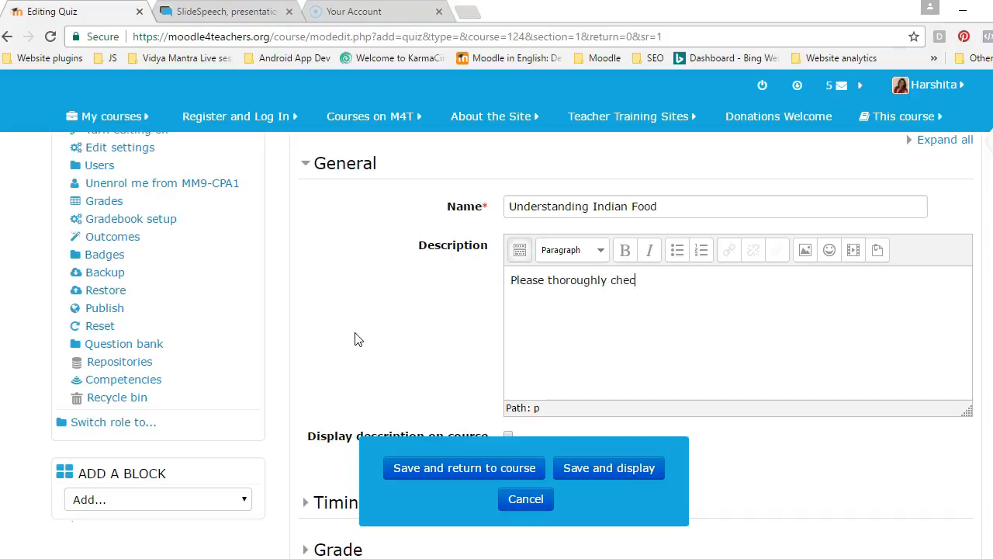
text(k out other activities and resources before attemp)
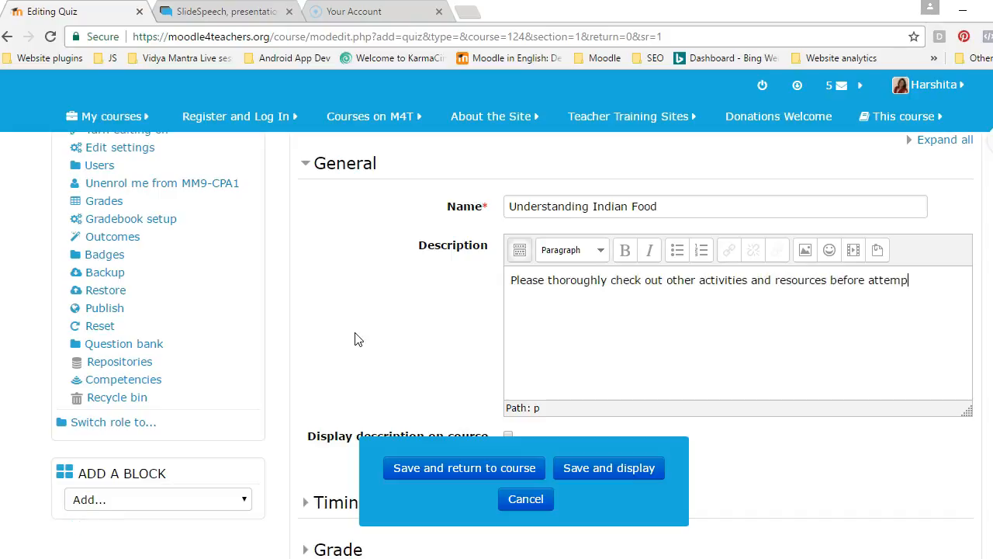
text(ting the quiz. This qui)
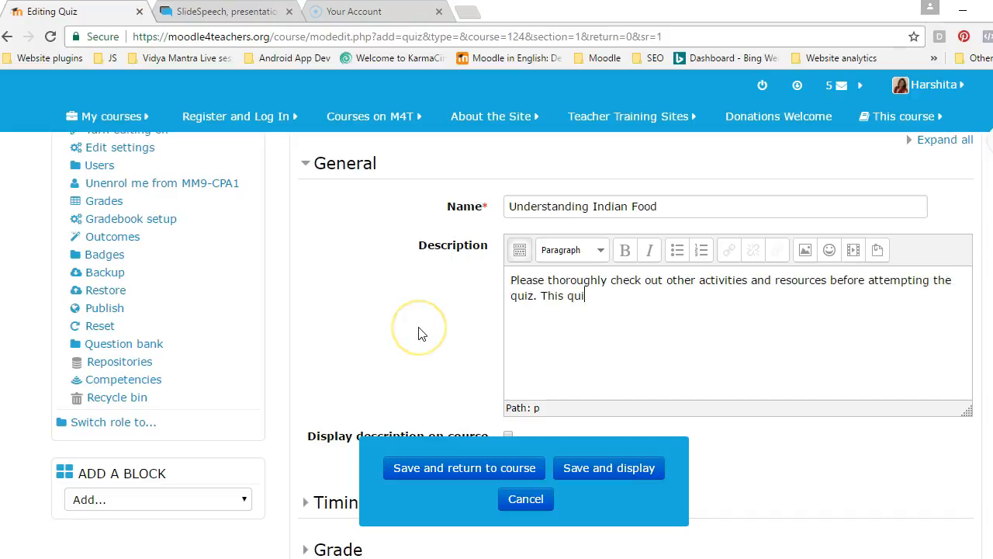
text(z has 5 questions to assess)
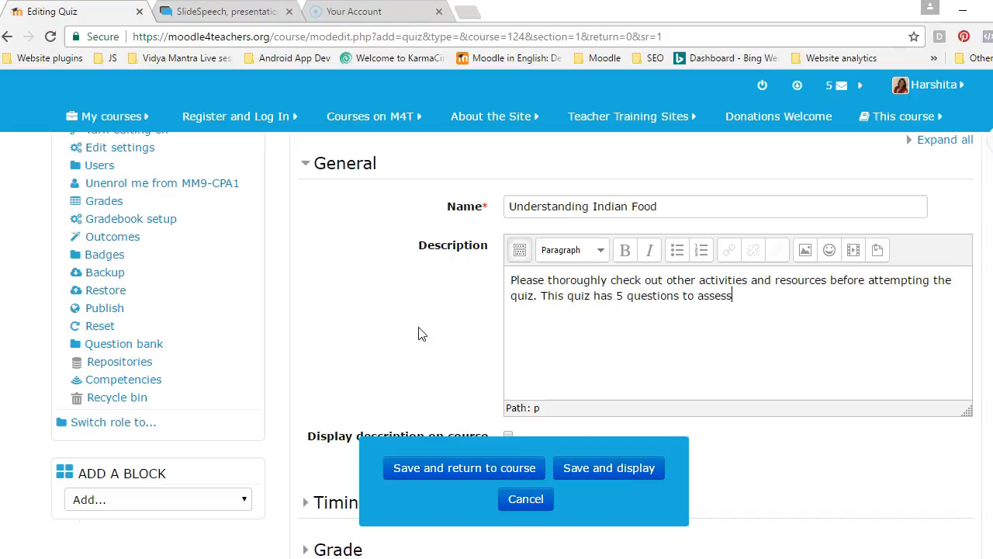
text( your understanding.)
Enable a quiz time limit of 60 minutes and have open attempts submitted automatically when time expires
scroll(419, 333, down, 3)
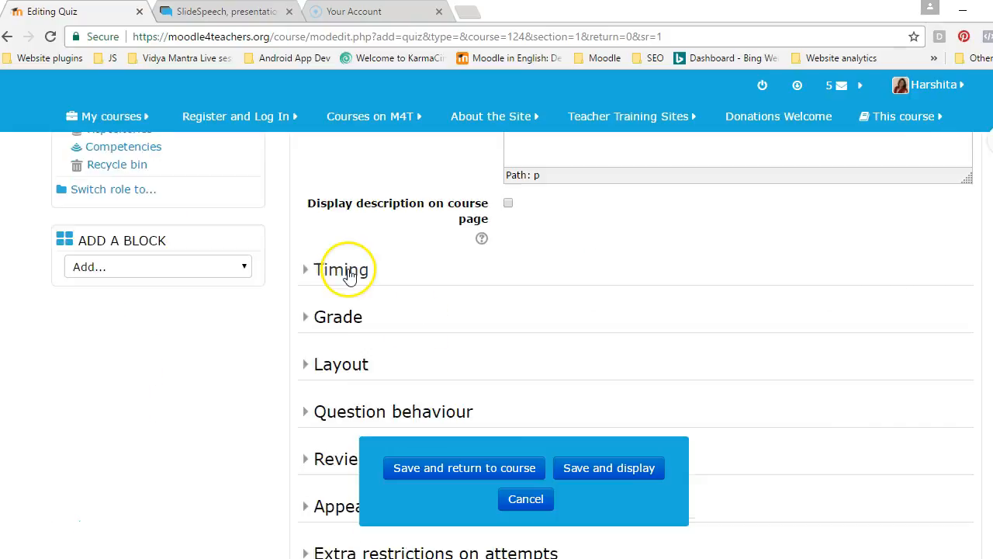
click(345, 271)
scroll(435, 299, down, 1)
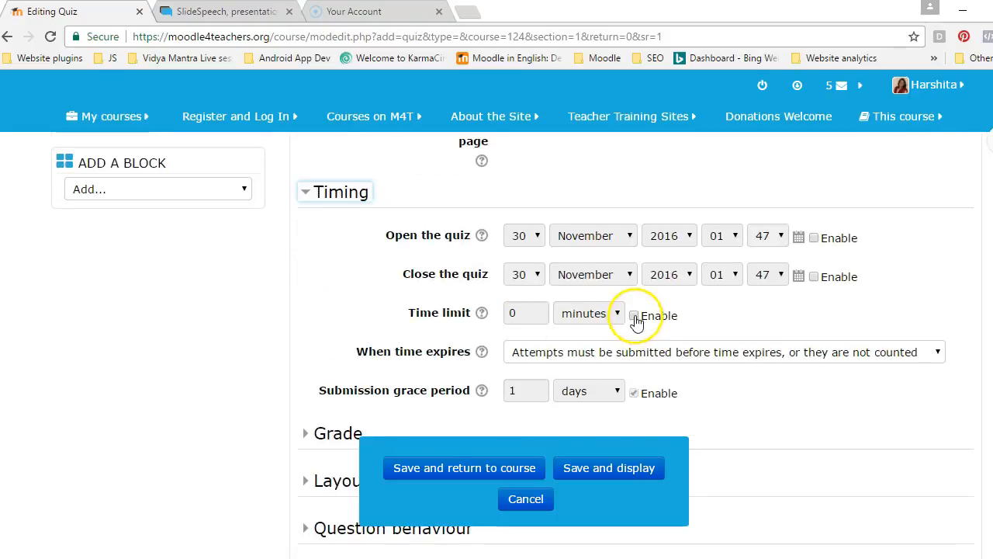
click(635, 316)
click(534, 314)
key(BackSpace)
text(60)
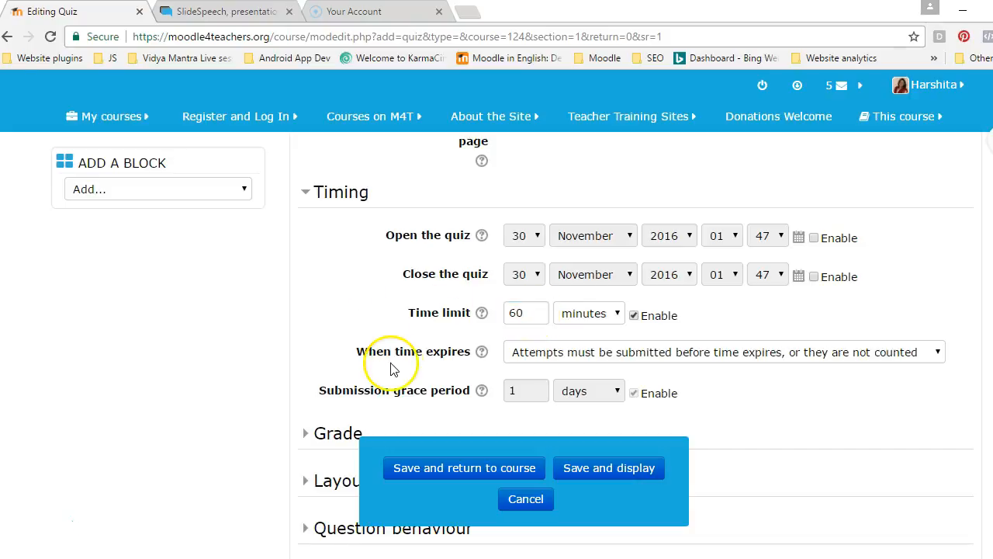
click(734, 355)
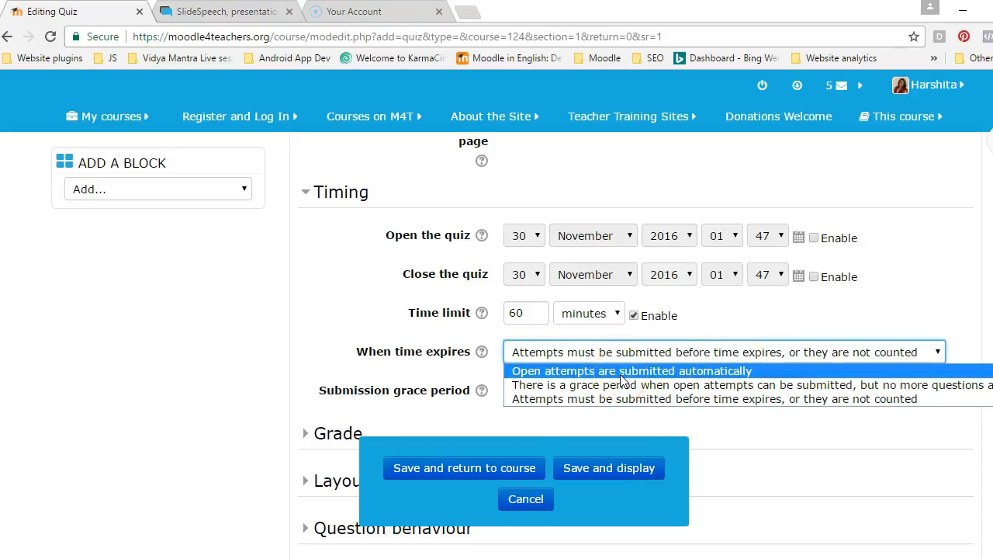
click(621, 375)
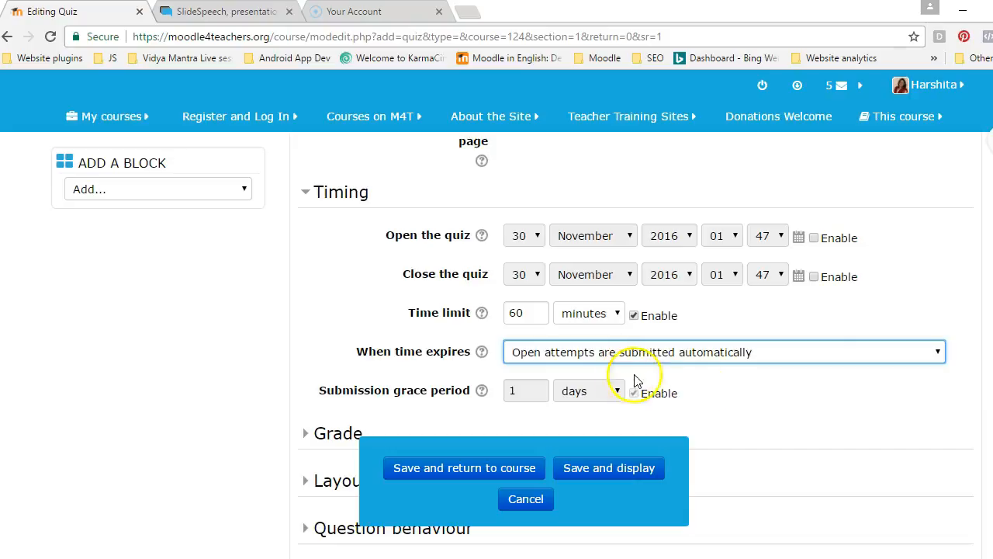
Examine the quiz's Grade and Layout settings, including the additional layout options
scroll(737, 408, down, 2)
click(337, 283)
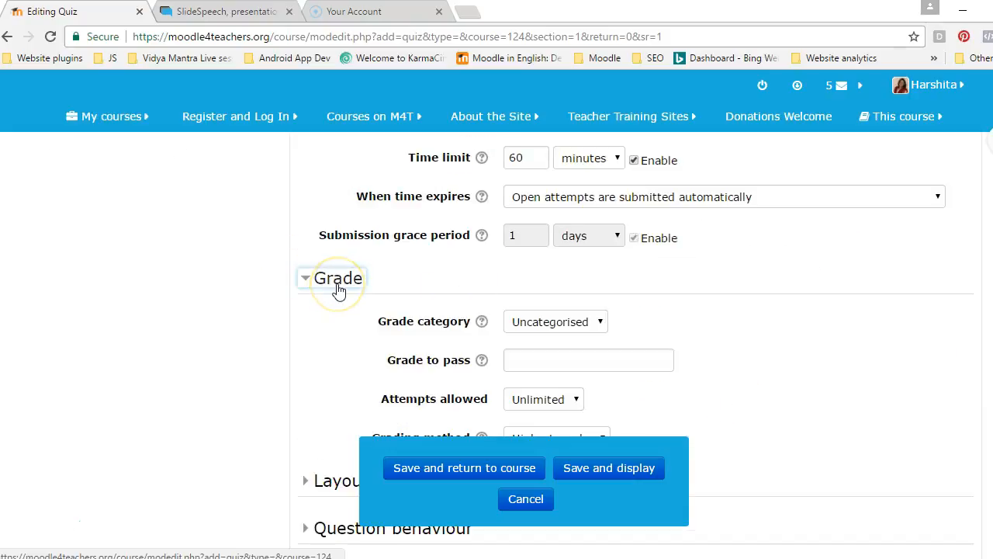
scroll(338, 290, down, 2)
click(343, 326)
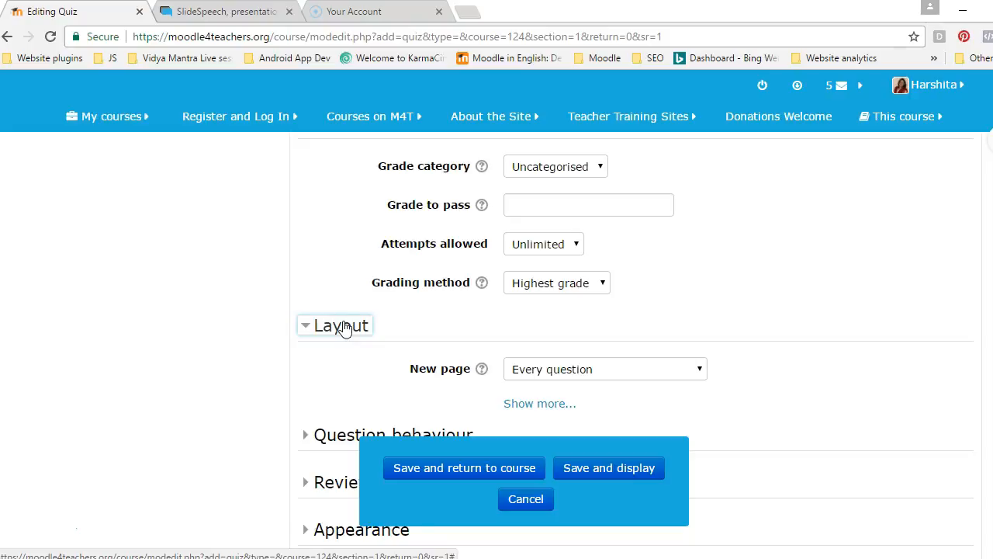
scroll(344, 327, down, 1)
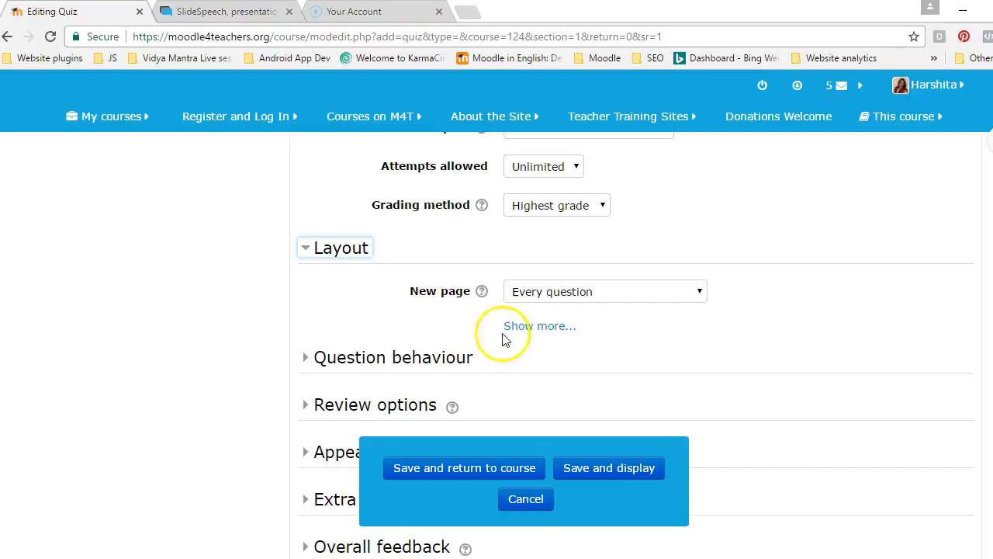
click(540, 326)
scroll(330, 339, down, 2)
In the Question behaviour settings, set how questions behave to "Interactive with multiple tries"
click(353, 243)
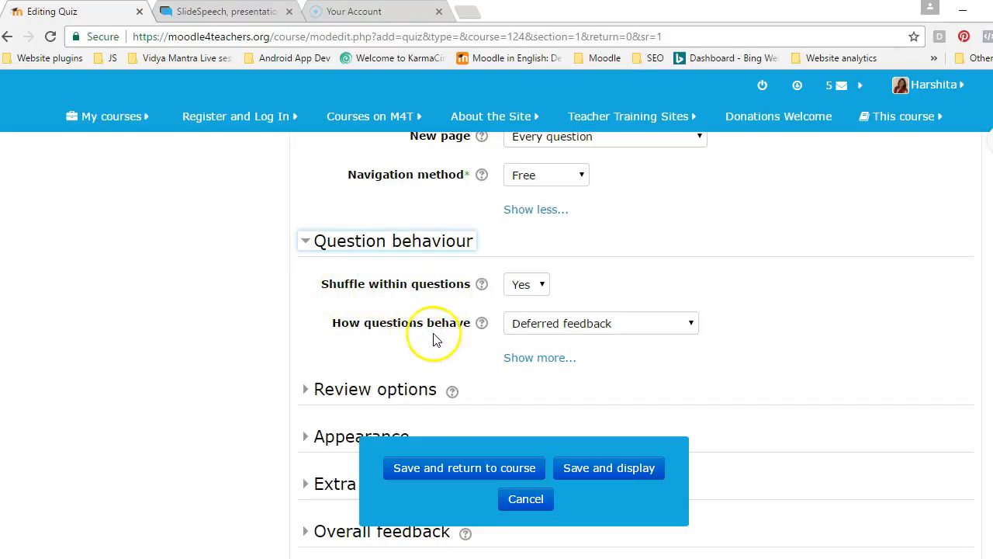
click(544, 329)
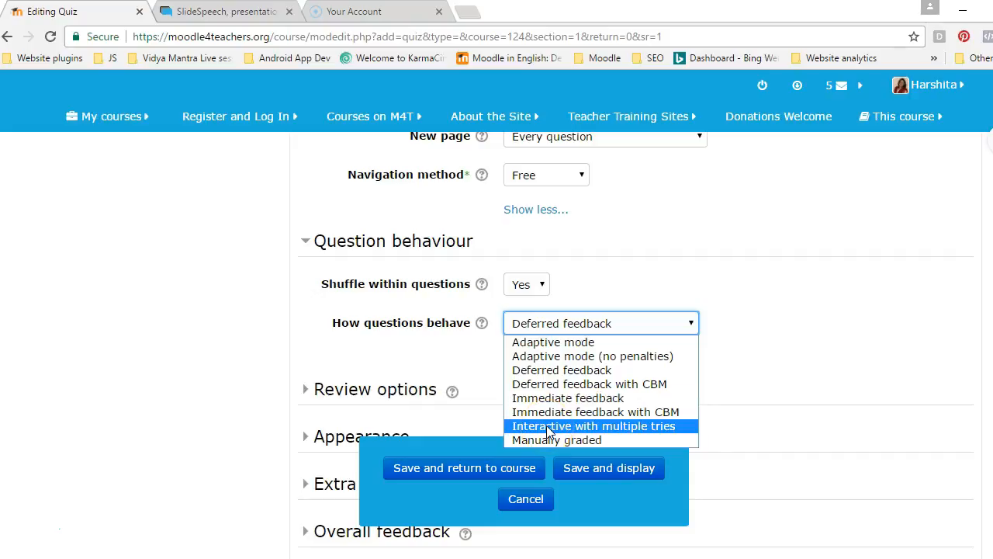
scroll(574, 349, down, 1)
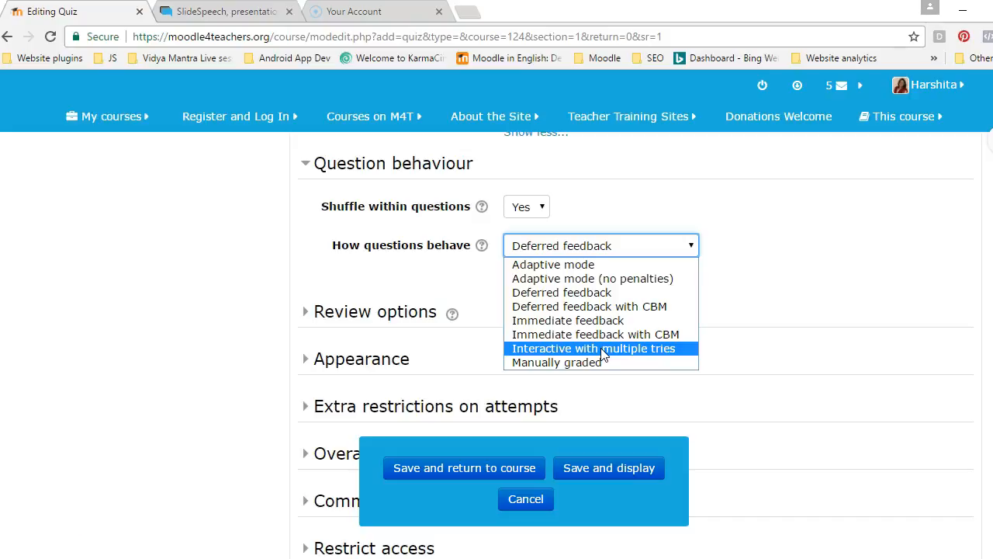
click(603, 349)
Examine the quiz's Review options and Appearance settings
click(336, 311)
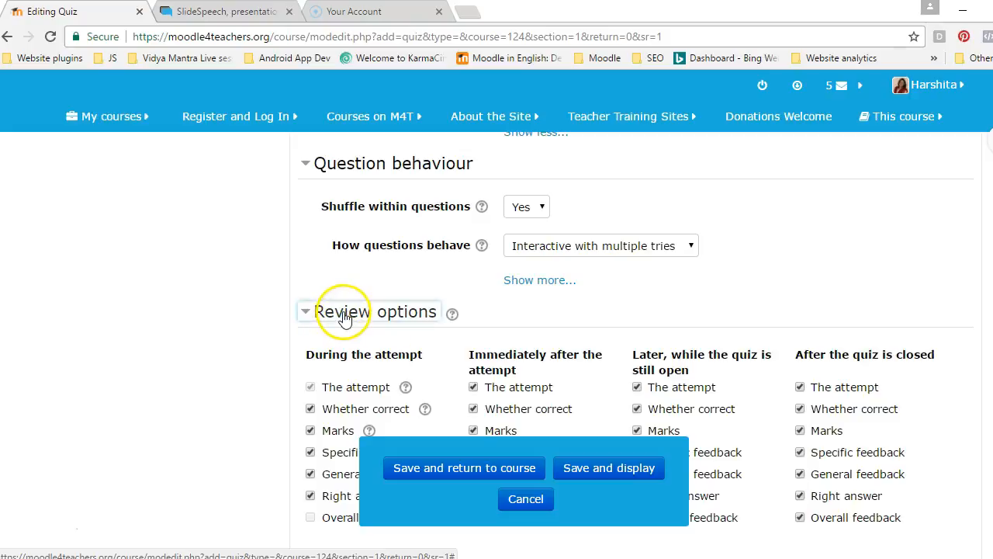
scroll(342, 314, down, 3)
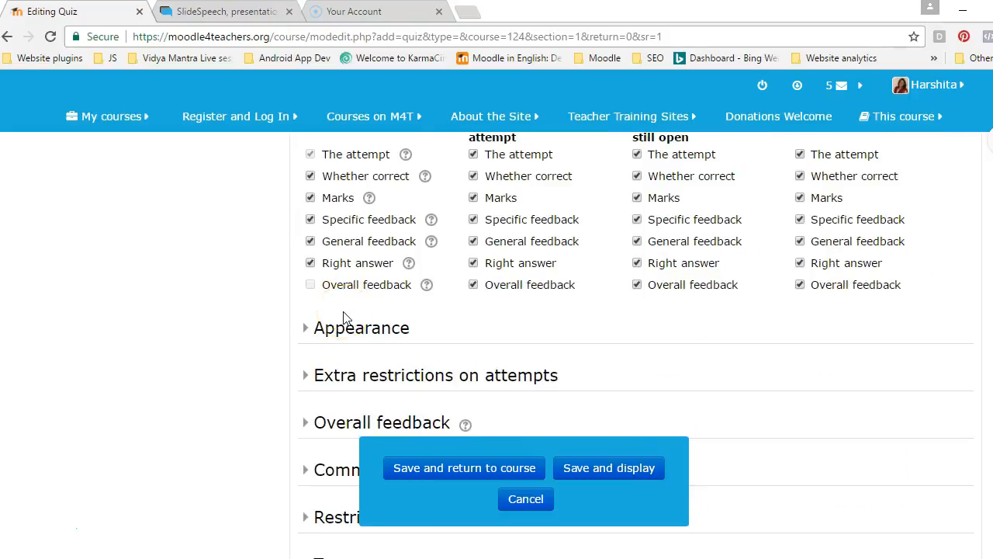
click(350, 338)
scroll(351, 340, down, 2)
scroll(351, 340, down, 1)
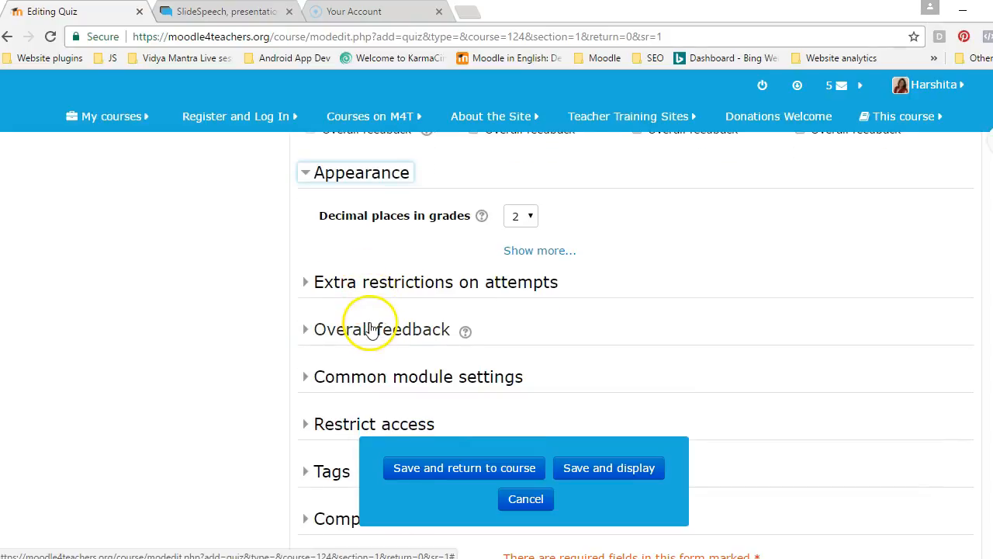
Under the extra restrictions on attempts, enable an enforced delay of 10 minutes between the 1st and 2nd attempts
click(390, 290)
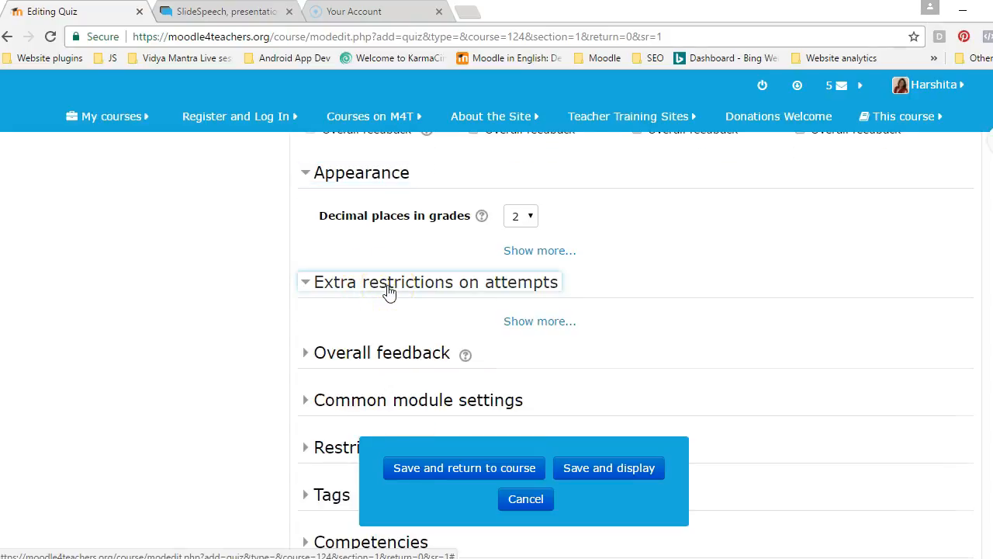
click(543, 318)
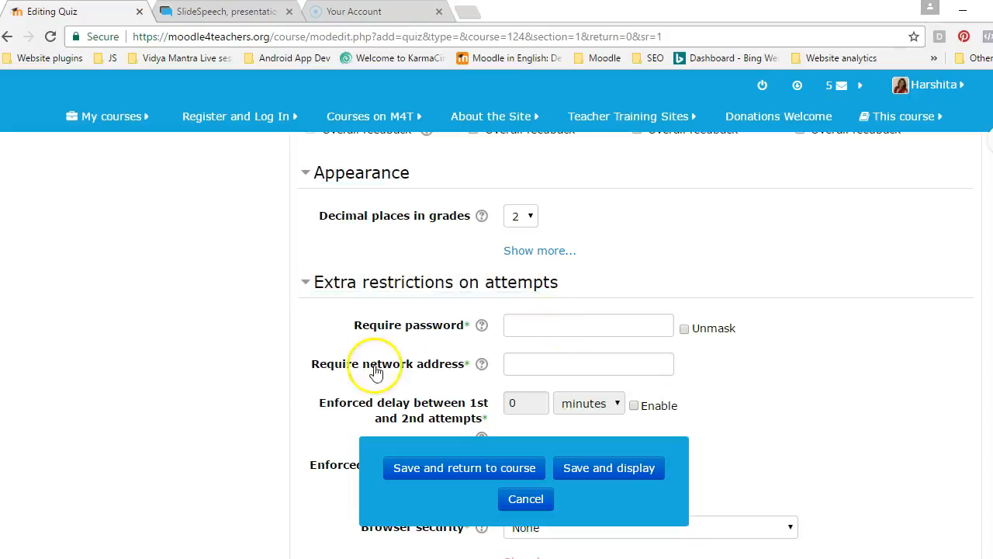
scroll(546, 325, down, 2)
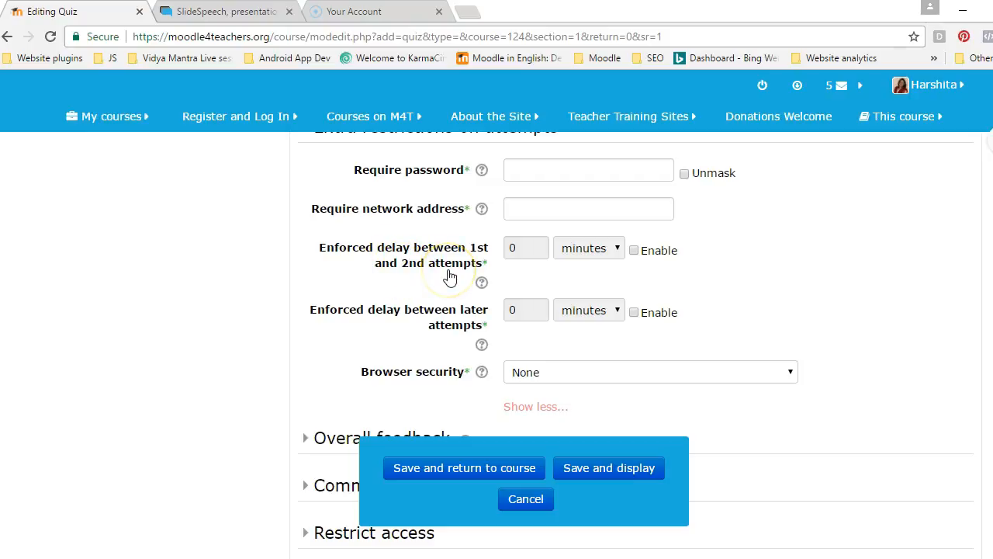
click(633, 251)
drag(532, 255, 477, 265)
key(BackSpace)
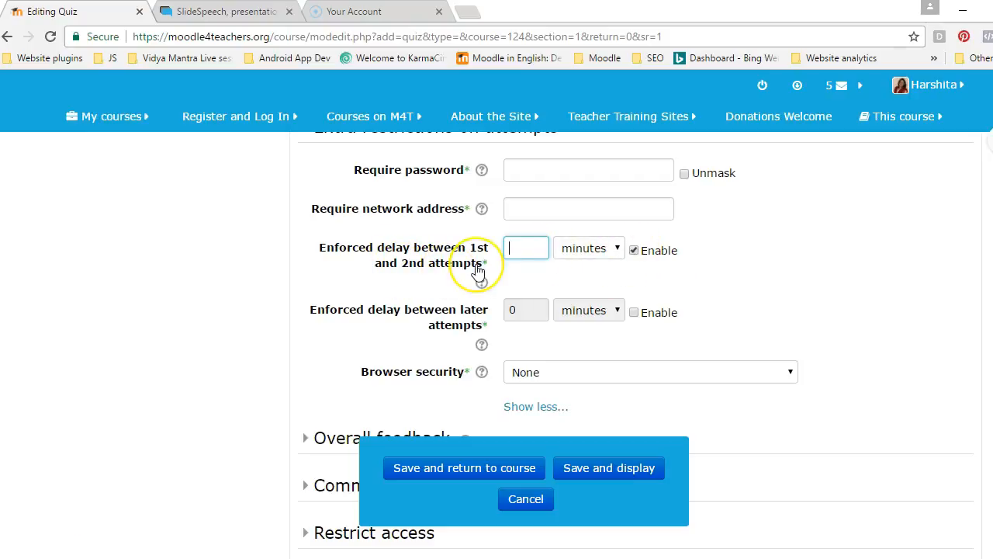
text(10)
click(817, 246)
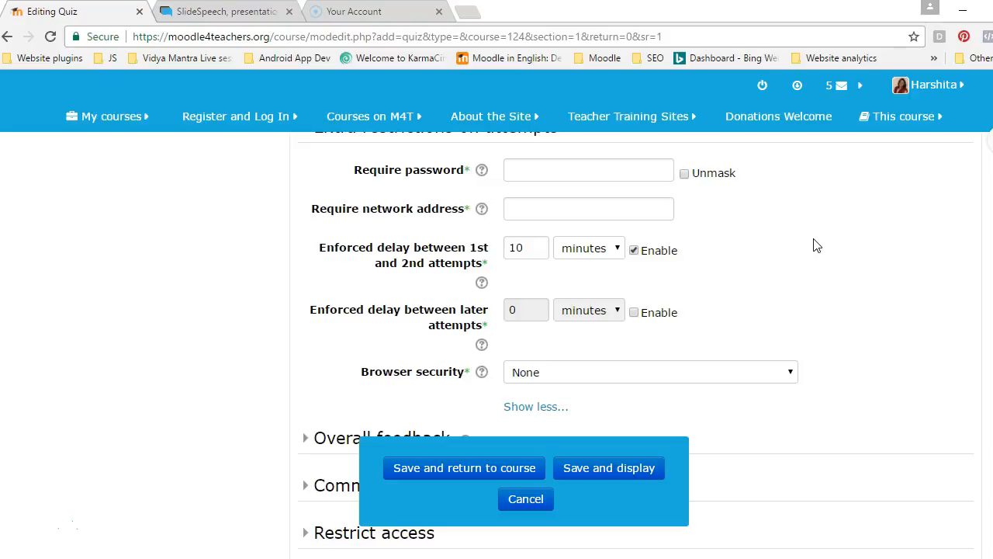
Set the number of attempts allowed to 2 in the quiz's Grade settings
scroll(398, 287, up, 15)
scroll(390, 262, down, 1)
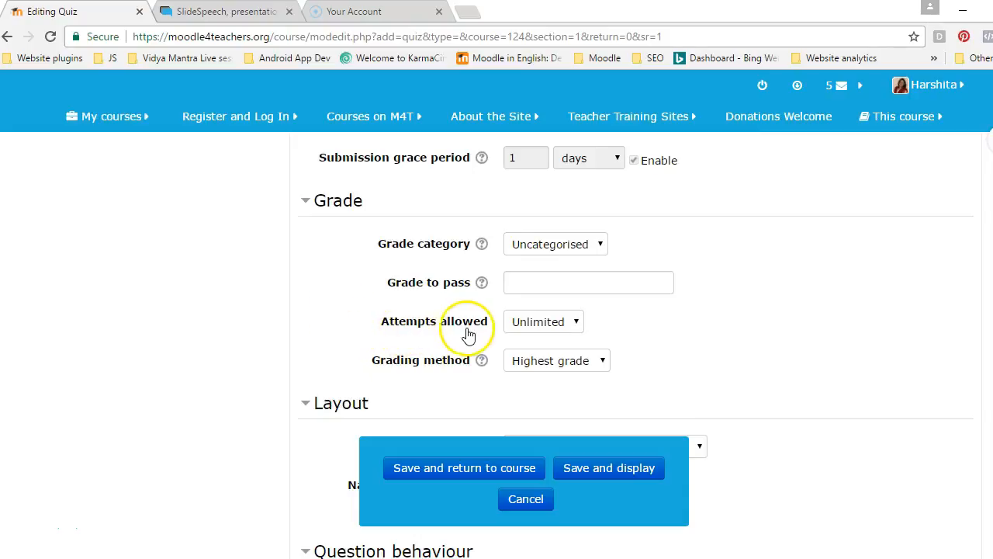
click(535, 326)
click(530, 371)
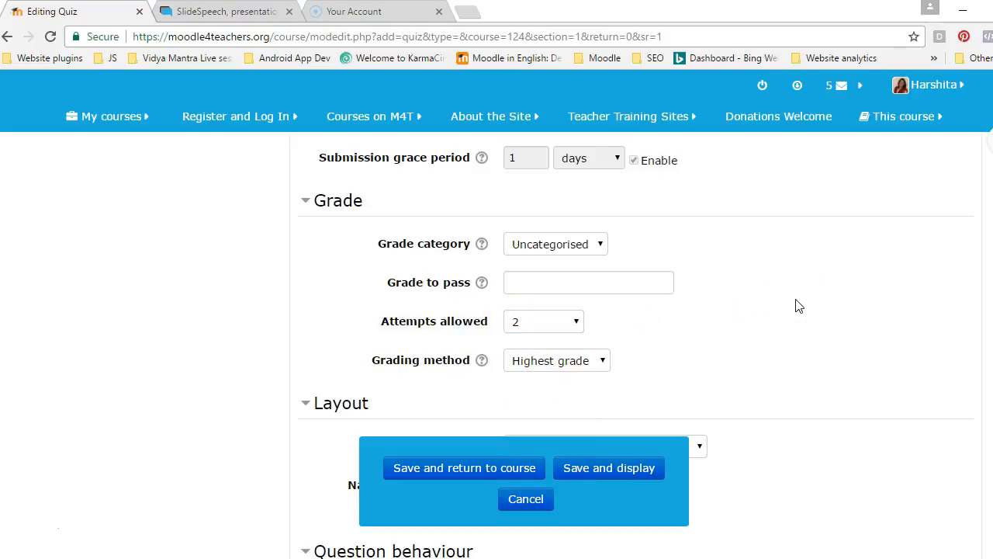
Check the remaining quiz settings, then save the quiz and return to the course
scroll(800, 306, down, 2)
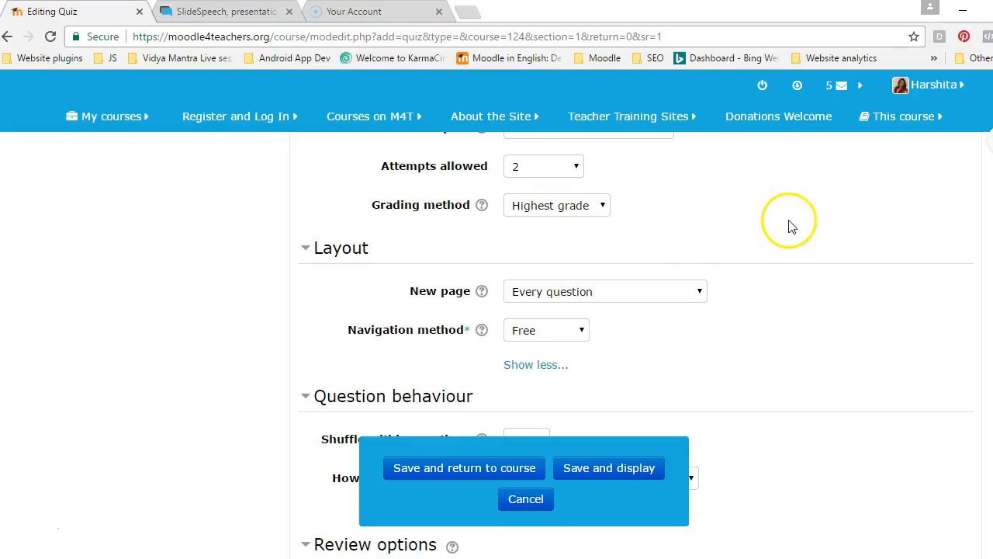
scroll(792, 223, down, 4)
scroll(790, 225, down, 10)
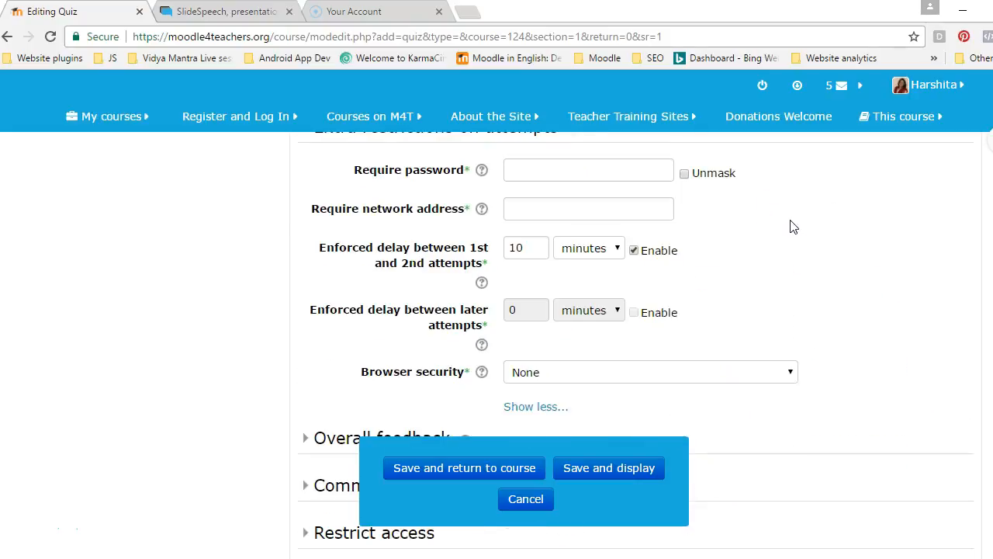
click(436, 469)
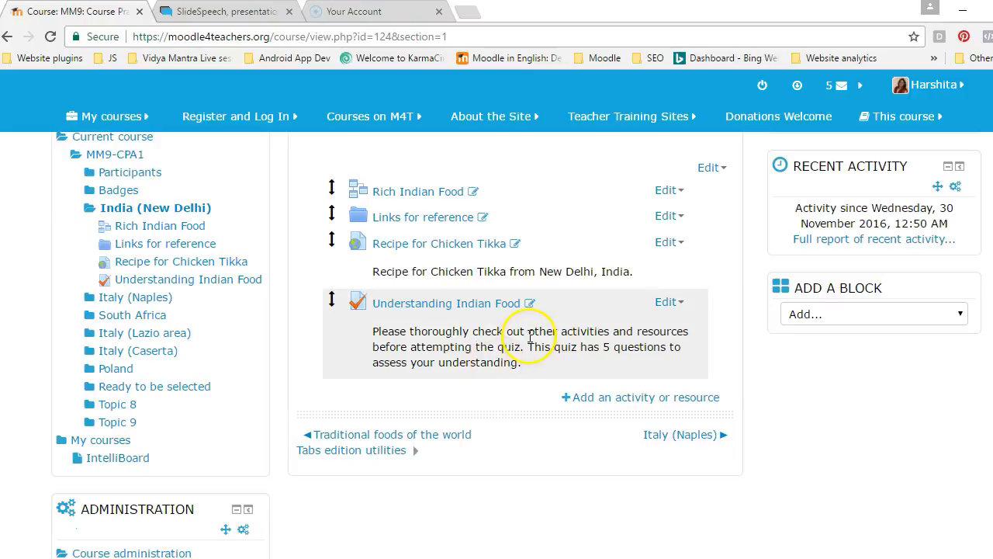
Open the "Understanding Indian Food" quiz for editing its questions and enable question shuffling
click(473, 306)
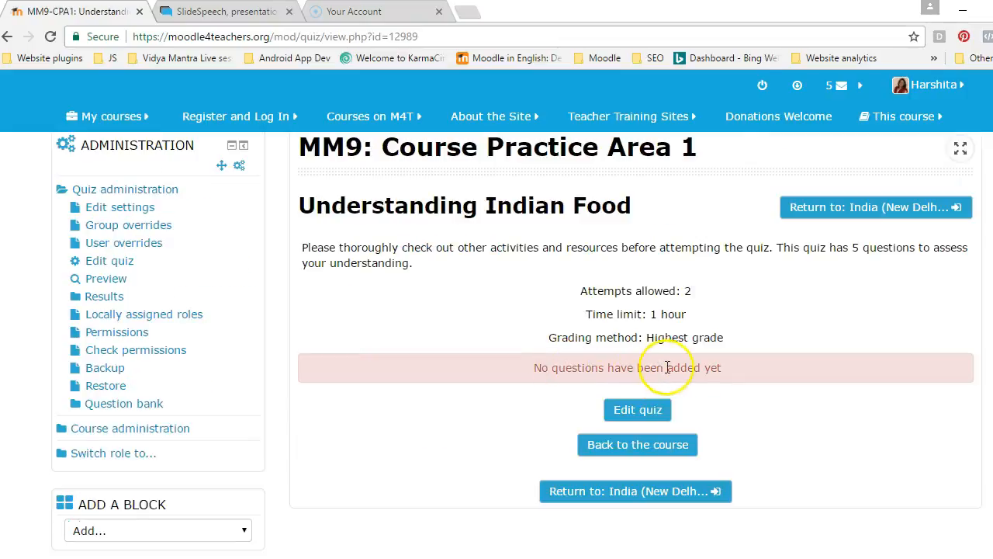
click(650, 408)
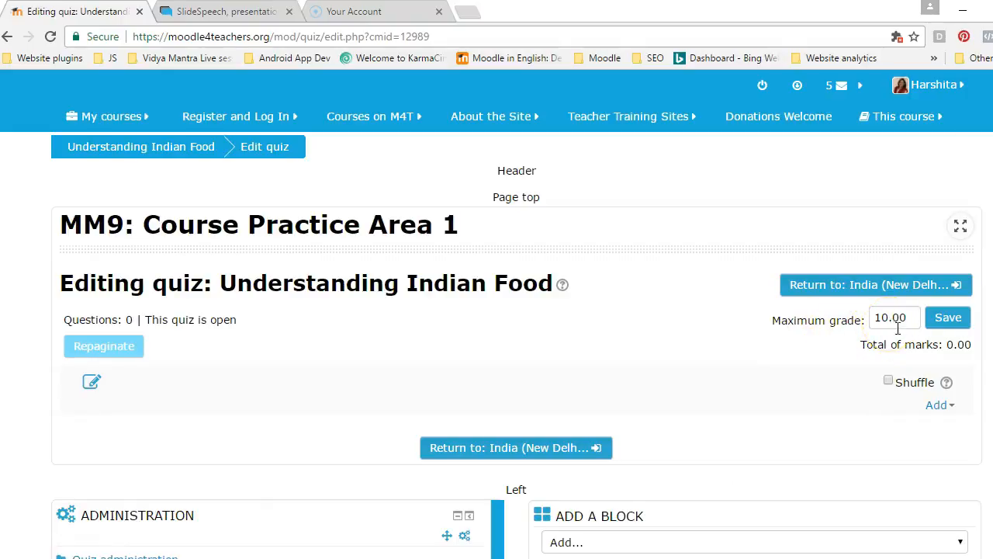
click(888, 382)
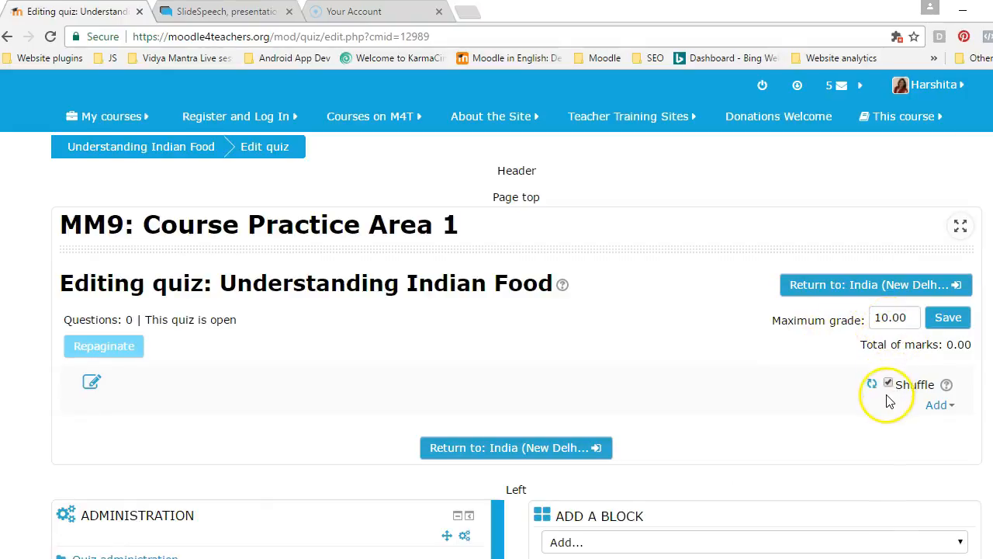
Add a new question of the Multiple choice type to the quiz
click(935, 407)
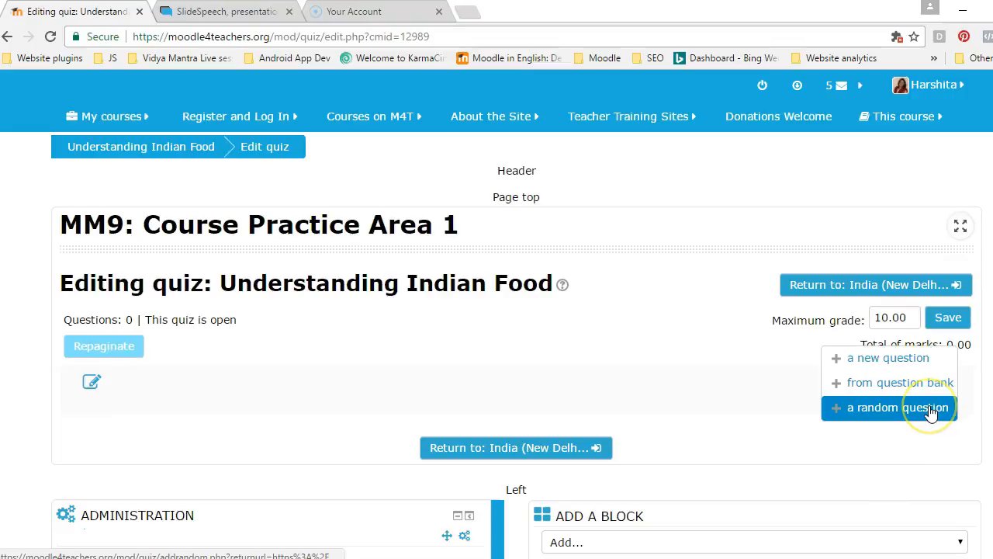
click(875, 365)
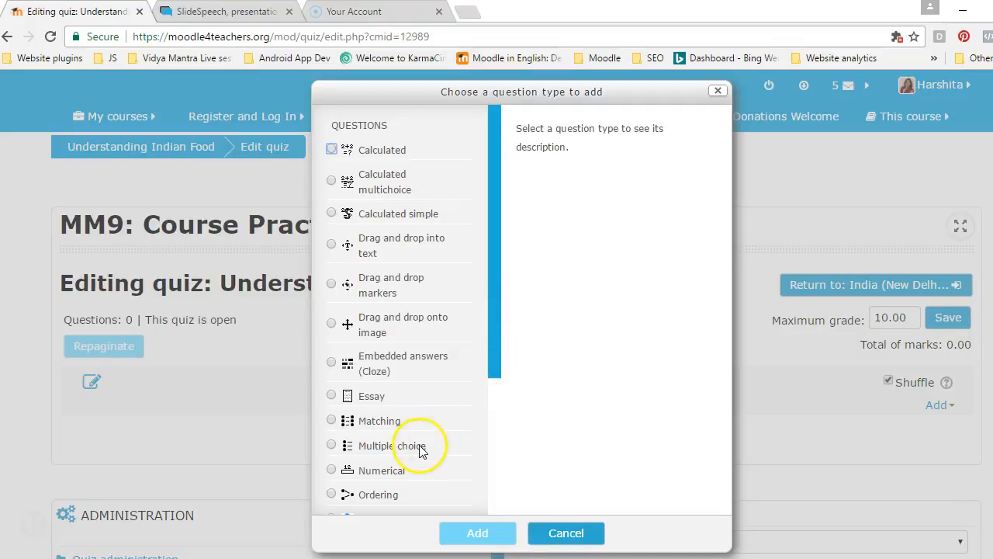
click(349, 447)
click(477, 533)
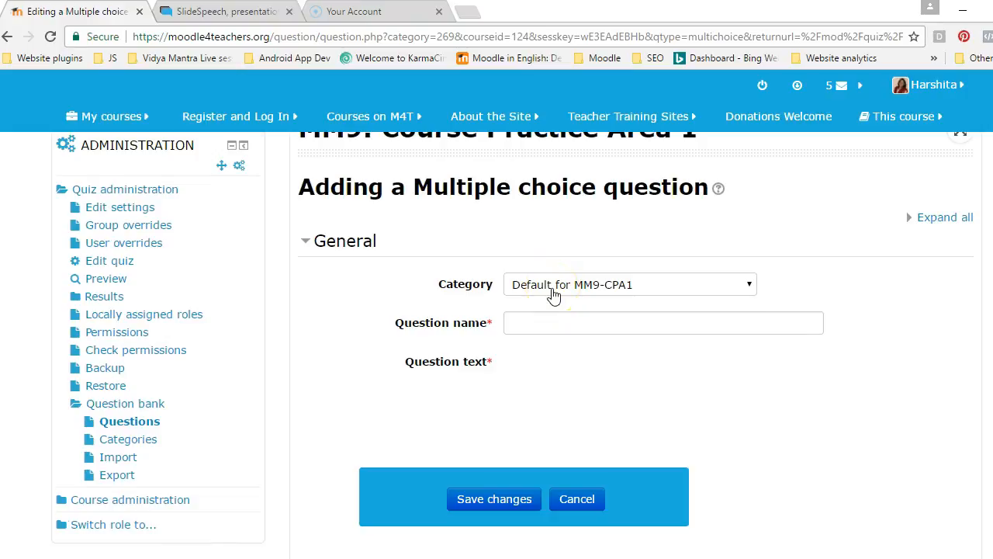
Set the question's category to Default for Understanding Indian Food and name the question "Eating Habits"
click(553, 288)
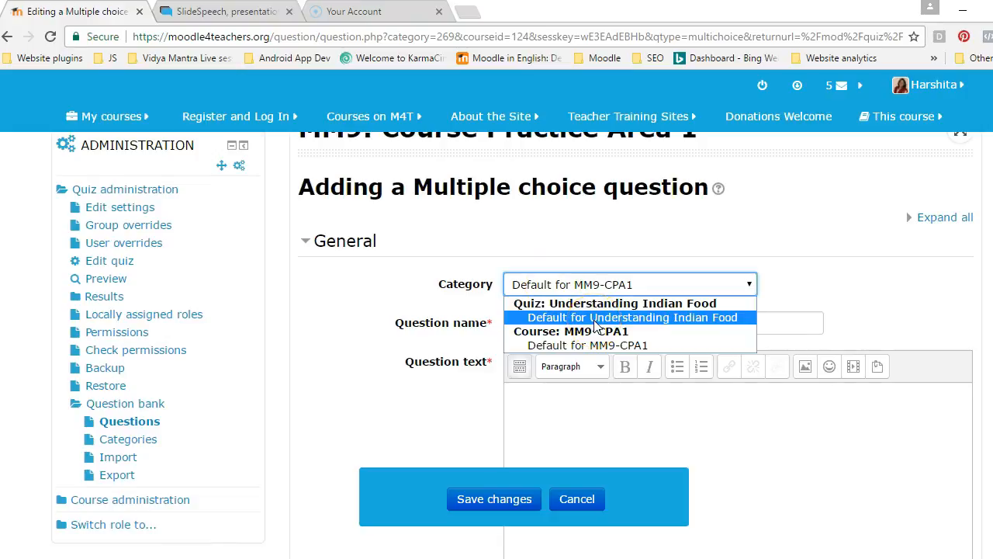
click(596, 324)
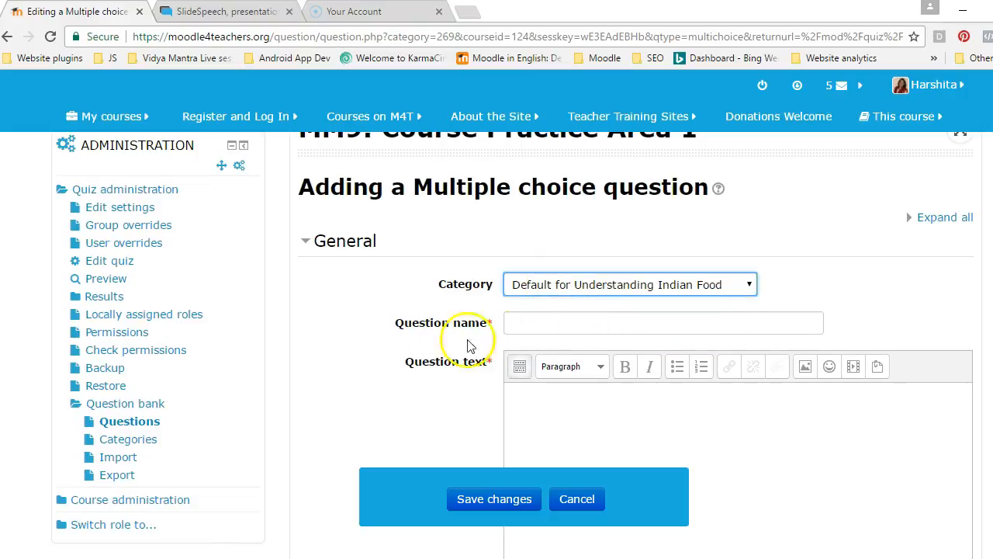
click(544, 329)
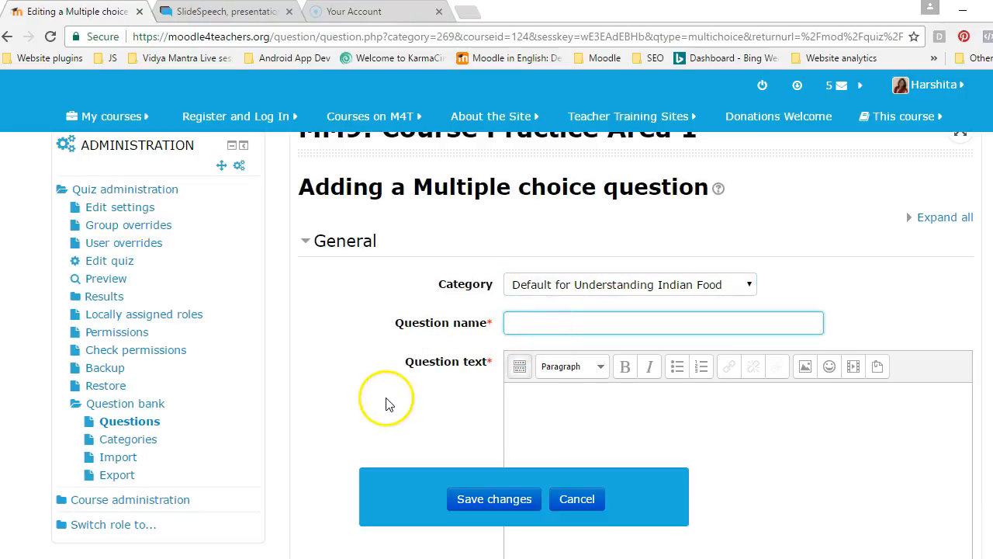
scroll(388, 404, down, 1)
text(Eating )
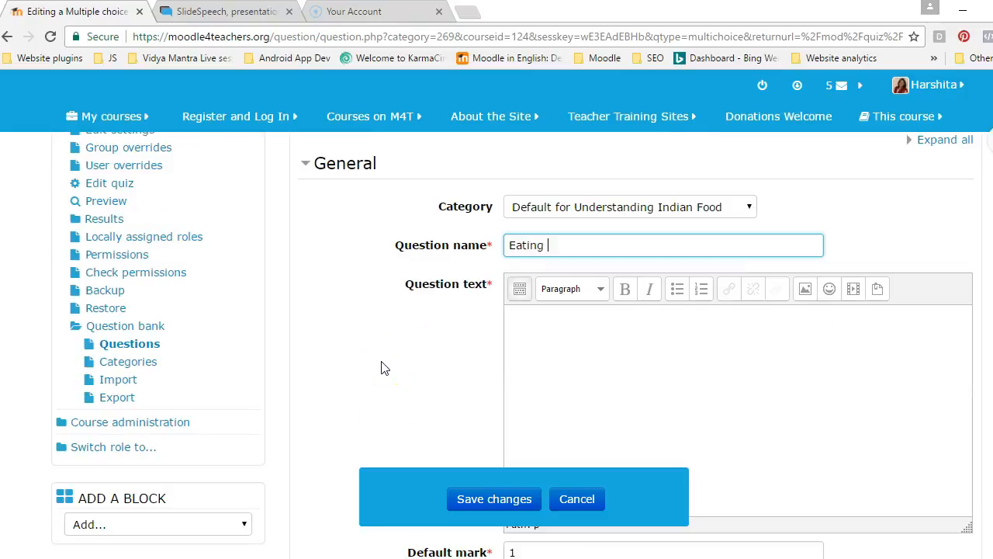
text(Habits)
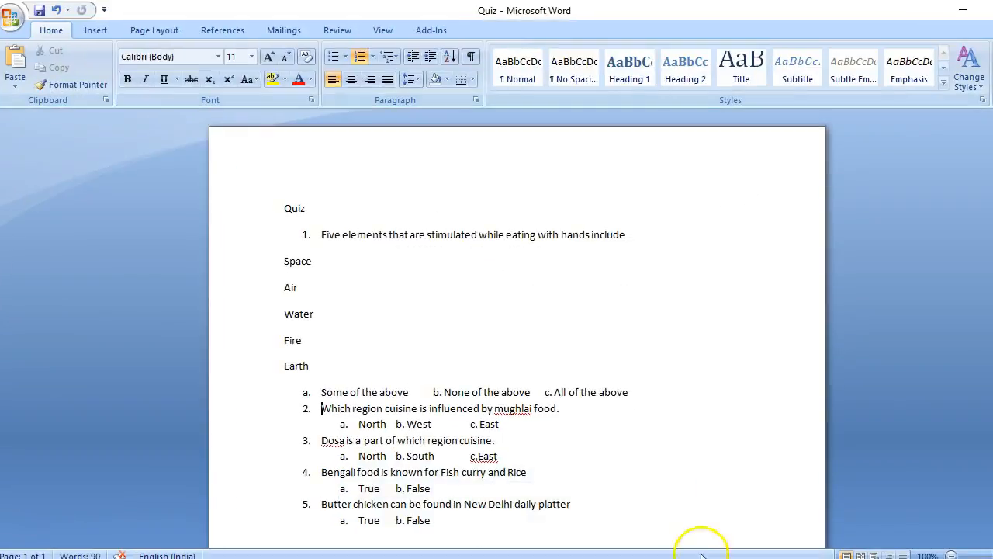
Copy the five-elements question and its list from Space to Earth from the Word quiz document into the question text, and set the default mark to 2
drag(320, 234, 344, 361)
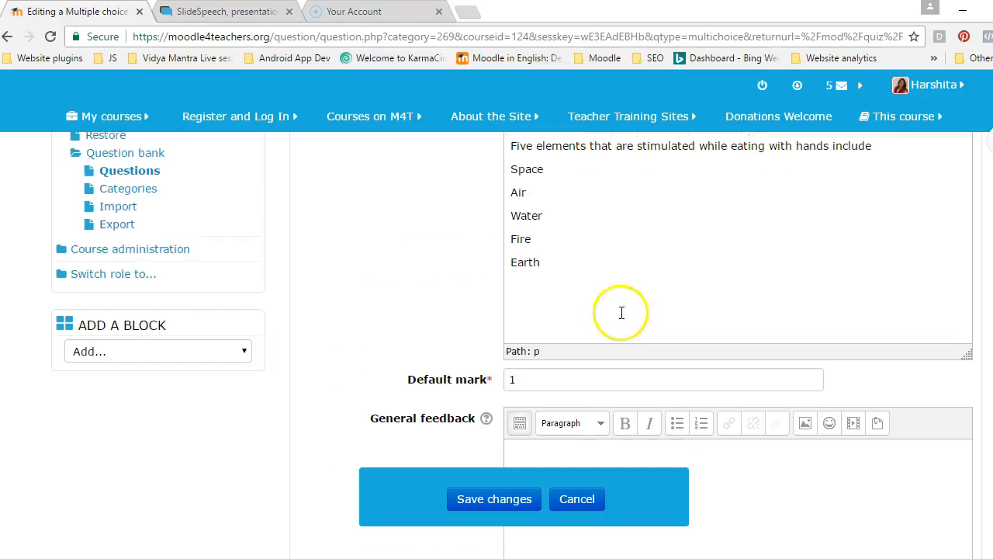
scroll(621, 310, down, 3)
double_click(524, 241)
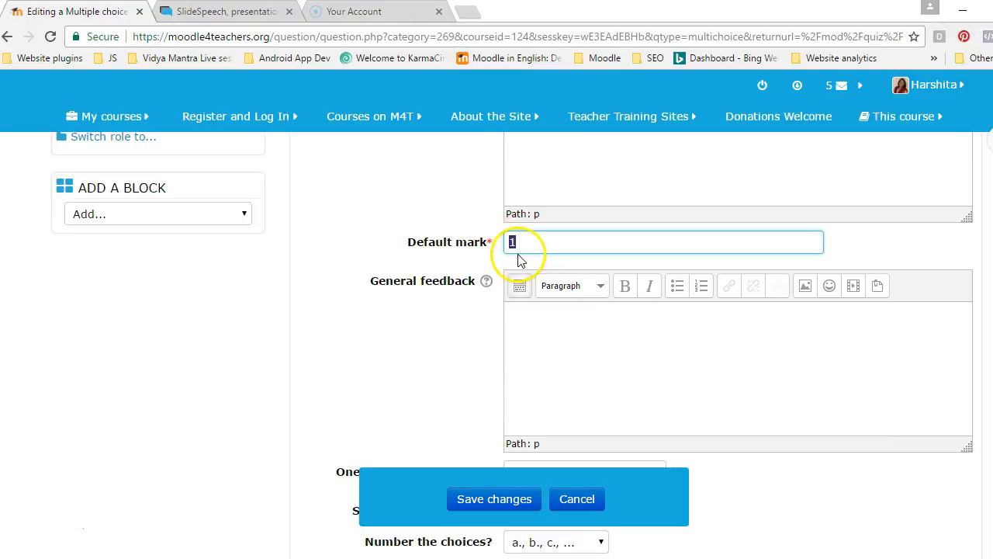
text(2)
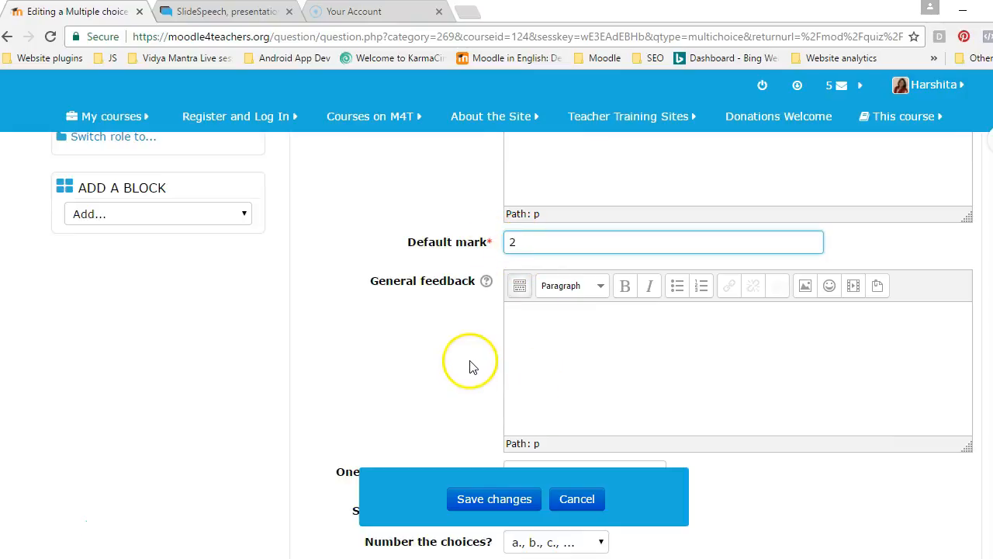
Review the numbering formats for the question's choices and keep a., b., c., …
scroll(456, 334, down, 1)
scroll(456, 333, down, 2)
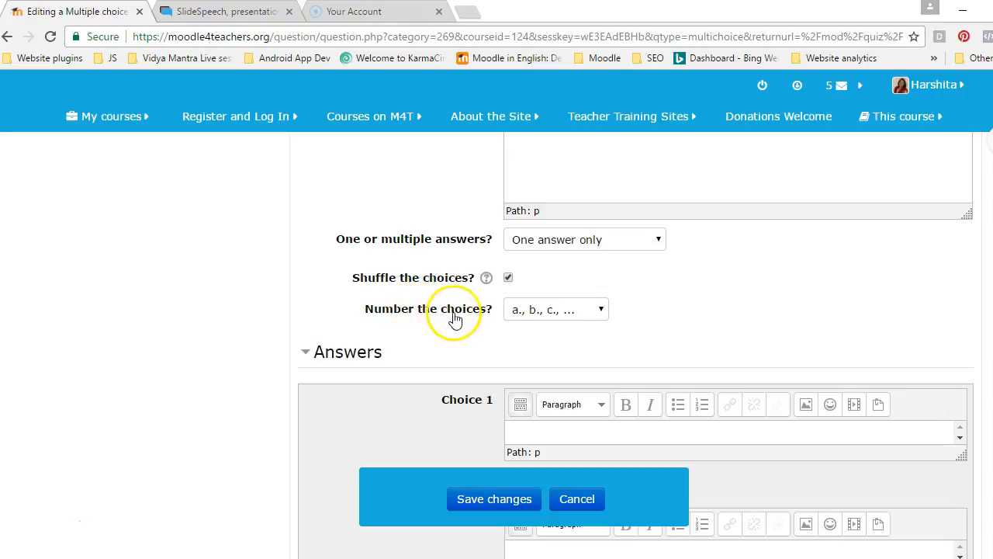
click(554, 317)
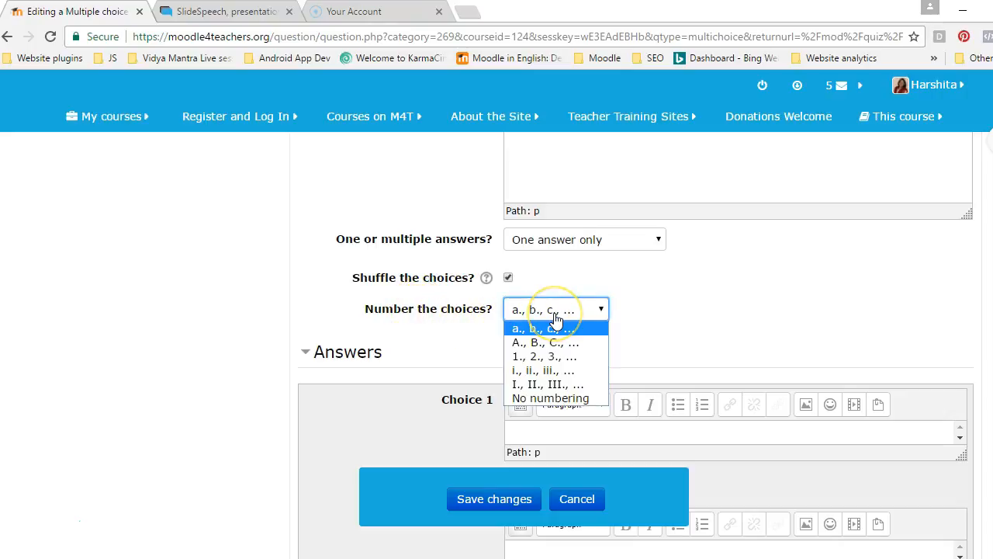
click(555, 318)
click(658, 295)
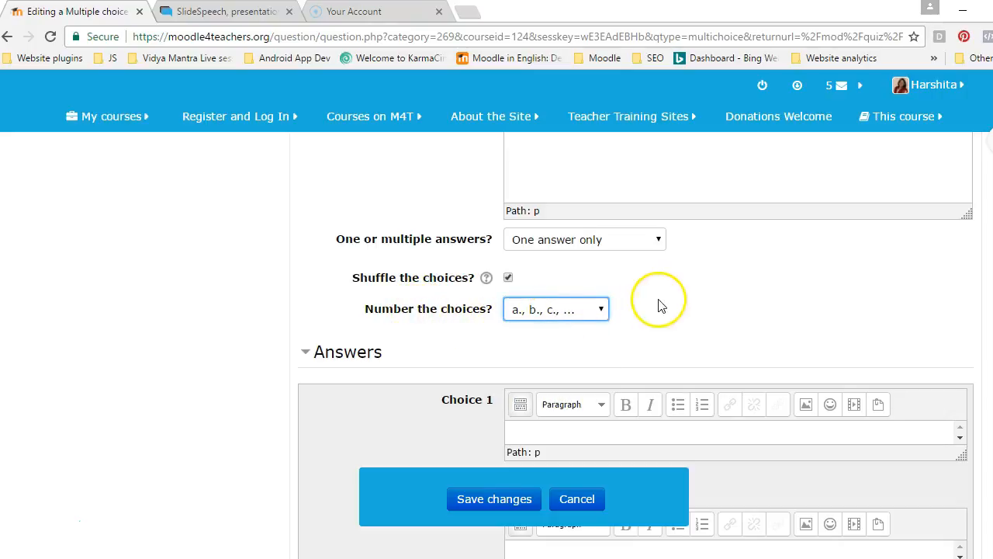
Fill in Choice 1 as "None of the above" with grade None and the feedback "Wrong"
scroll(661, 304, down, 2)
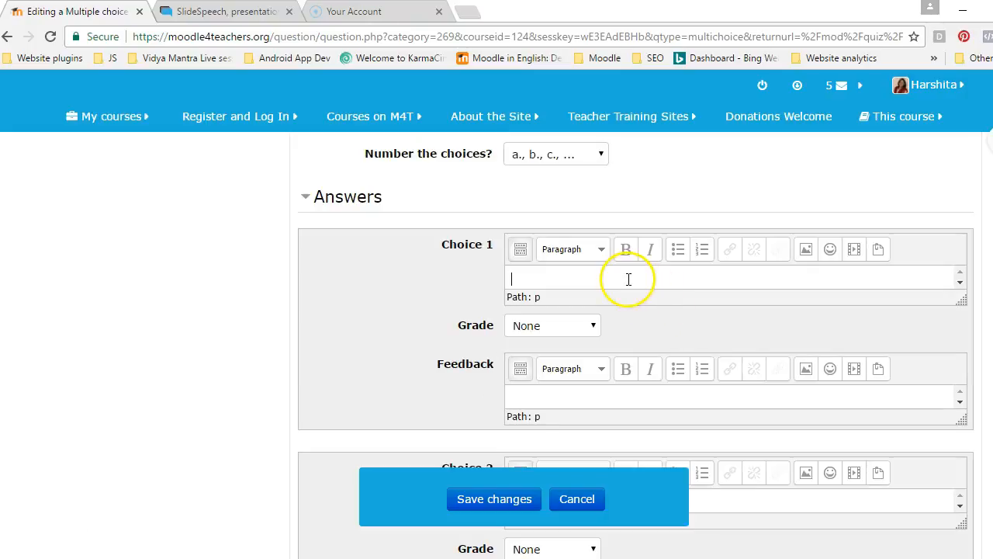
text(None)
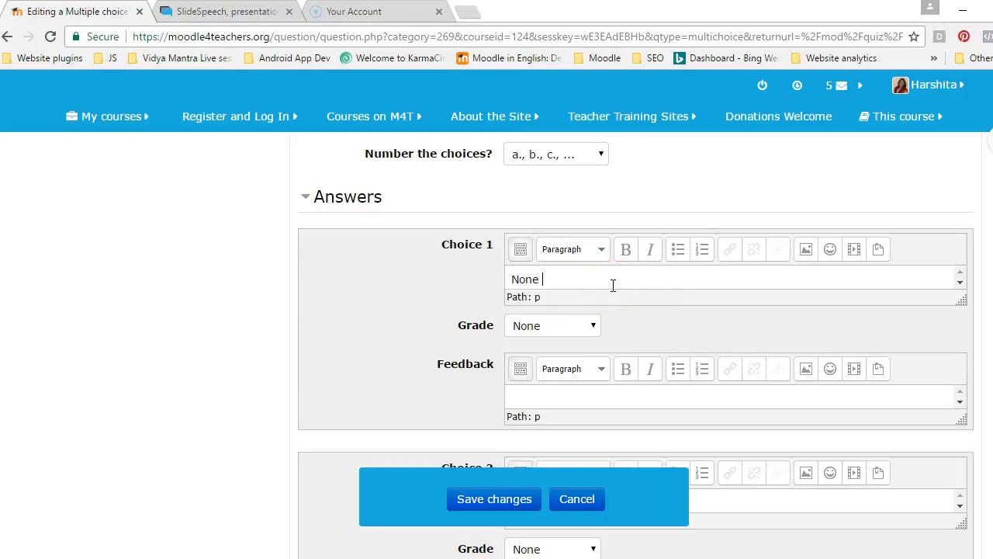
text( of the above)
scroll(384, 298, down, 1)
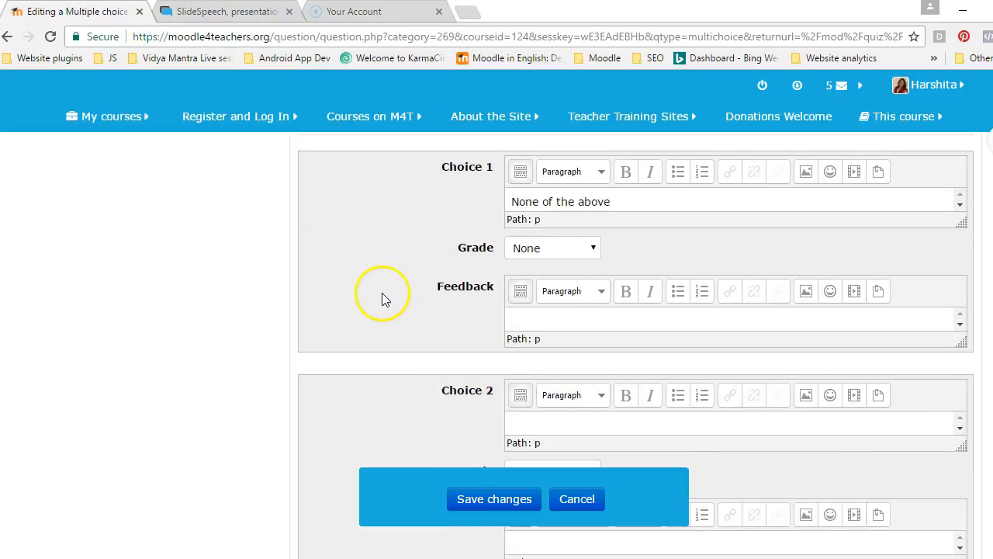
click(559, 249)
click(559, 248)
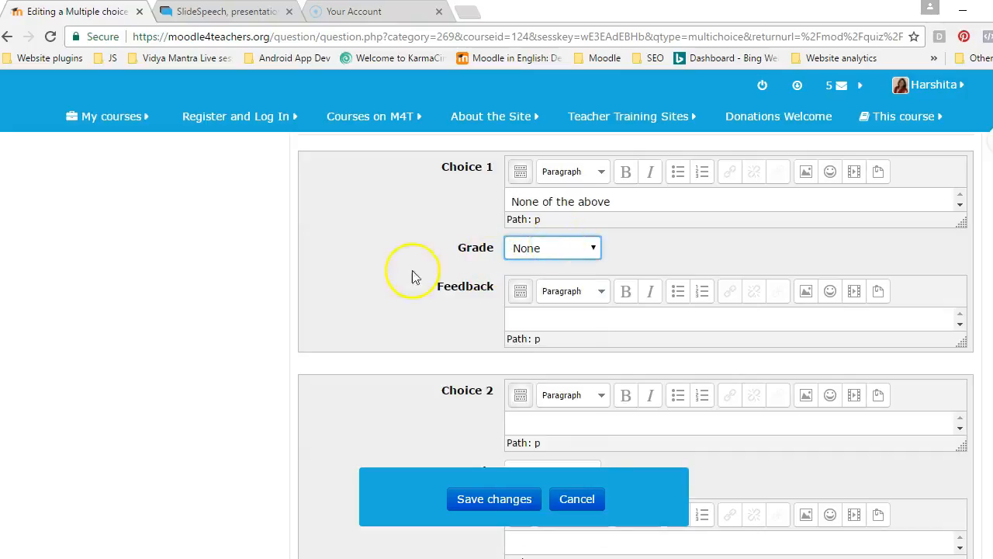
click(525, 326)
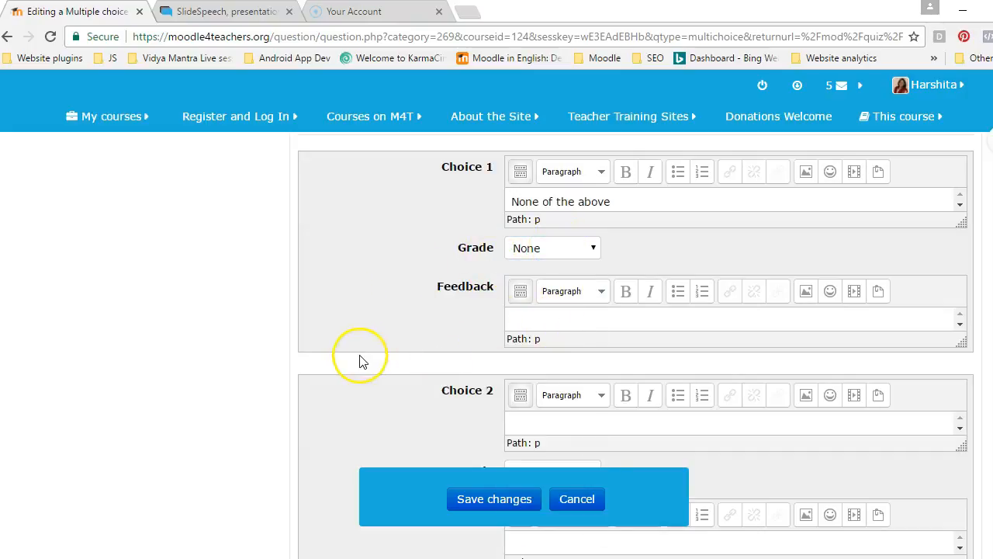
text(Wrong)
Fill in Choice 2 as "Some of the above" with the feedback "Wrong"
scroll(363, 362, down, 2)
text(SOme of the above)
click(532, 270)
key(BackSpace)
text(o)
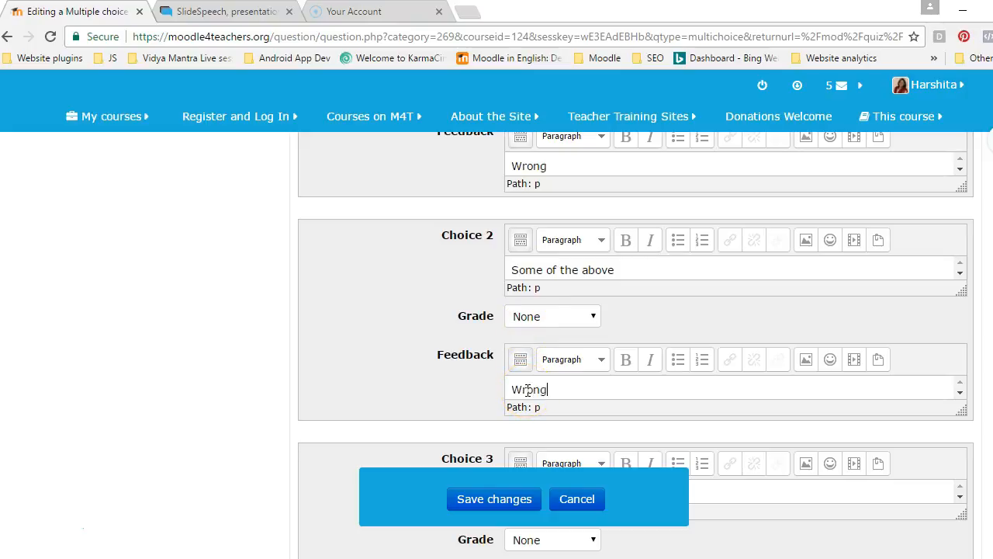
Fill in Choice 3 as "All of the above" with a grade of 100% and the feedback "Correct"
scroll(405, 343, down, 2)
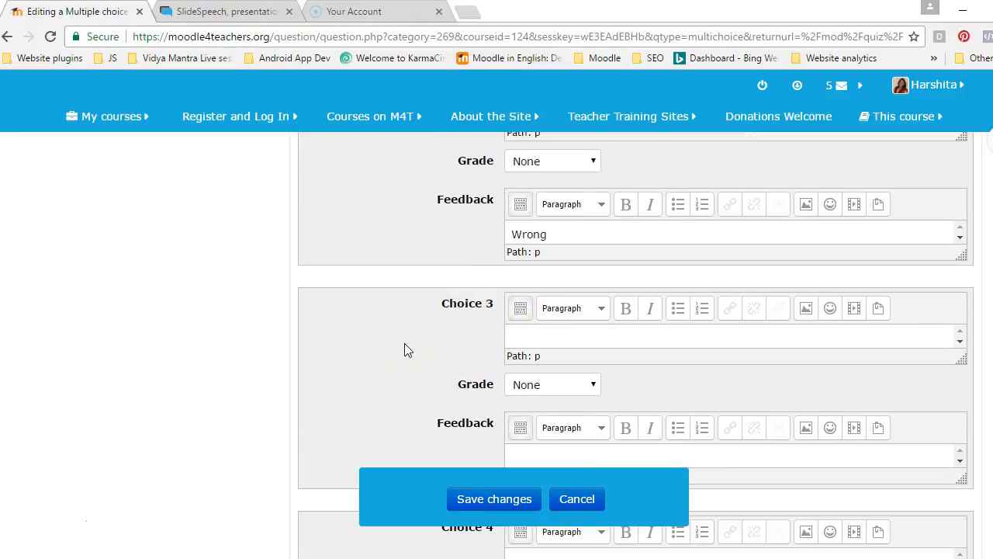
click(535, 342)
text(All of the above)
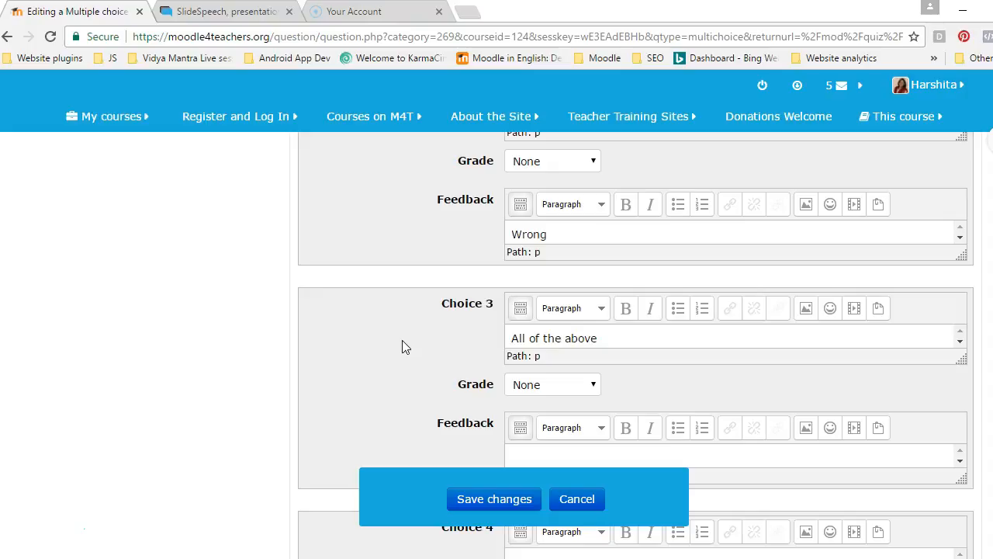
scroll(398, 345, down, 2)
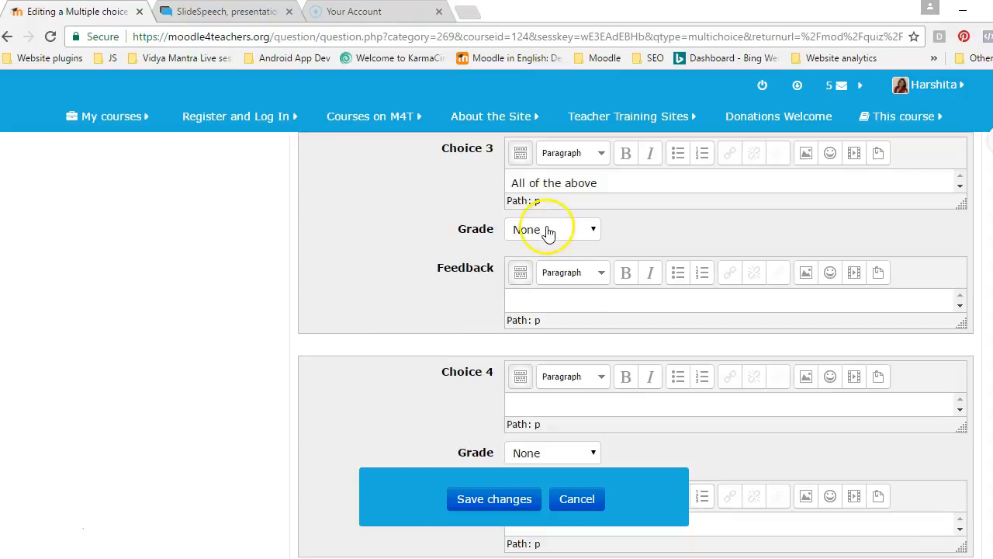
click(548, 230)
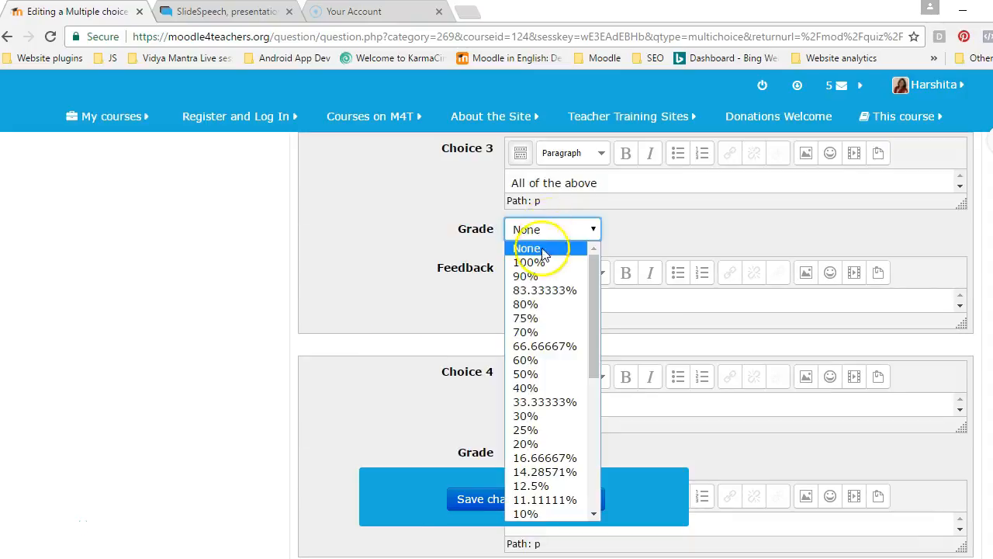
click(534, 261)
click(534, 301)
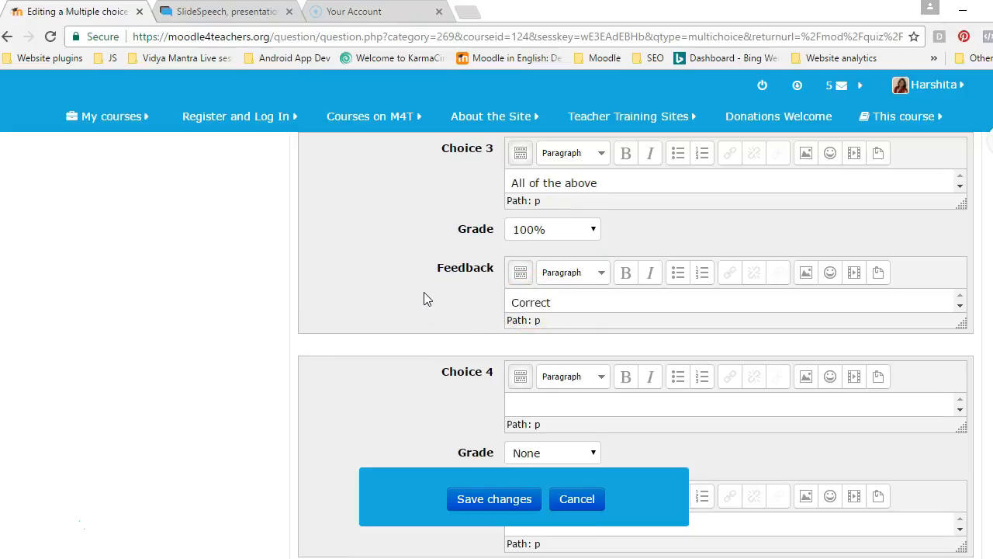
Check the combined feedback texts for the question and save the question to the quiz
scroll(424, 299, down, 10)
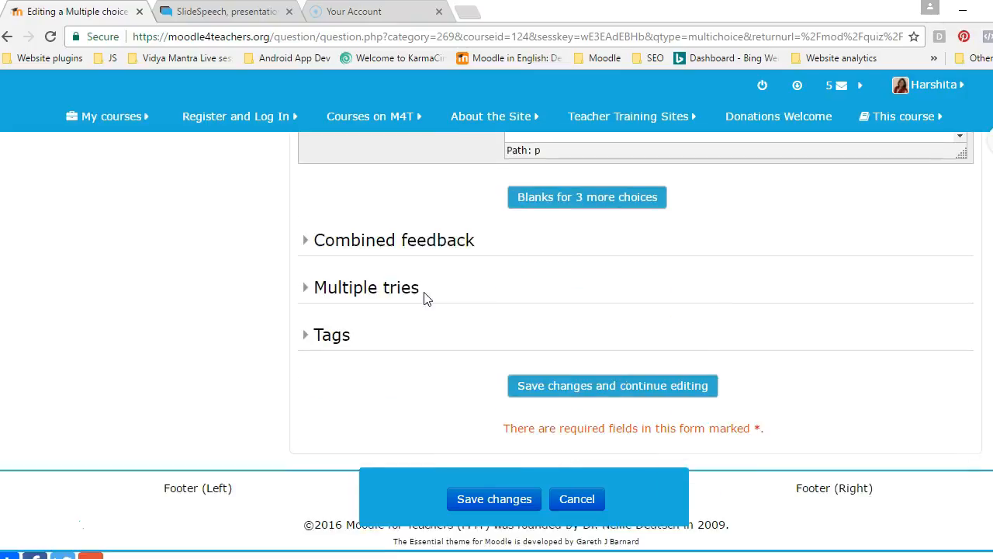
click(406, 250)
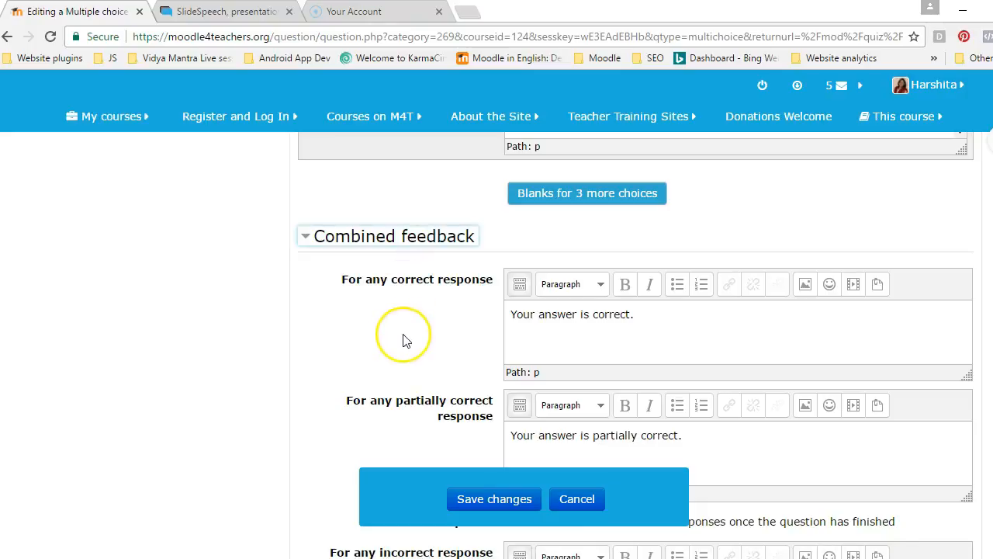
scroll(403, 340, down, 3)
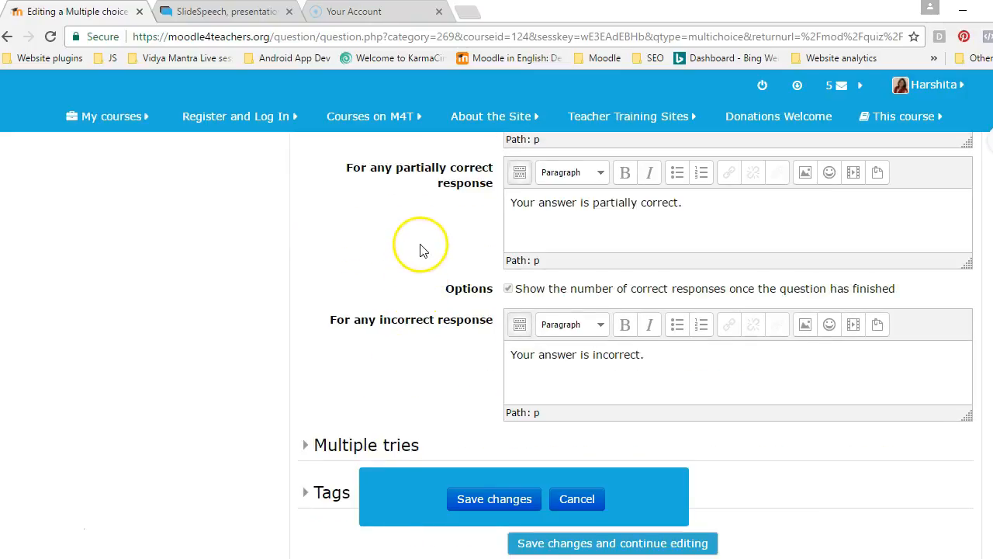
scroll(419, 281, down, 3)
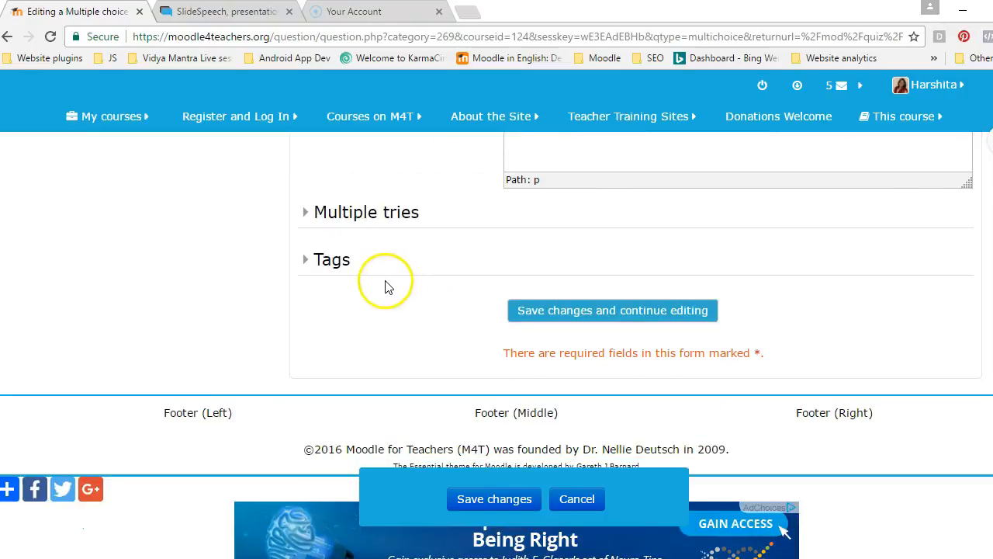
click(481, 500)
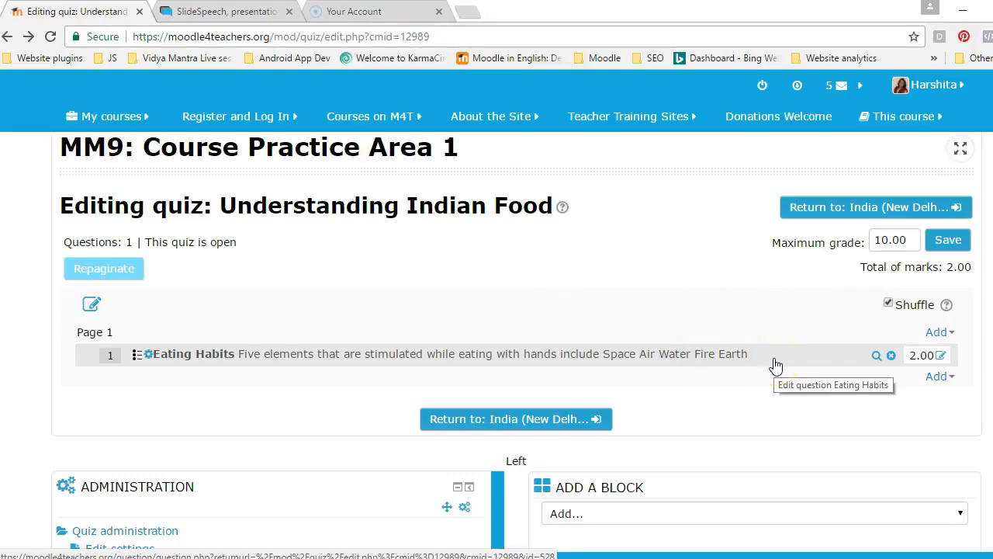
Add another new Multiple choice question after the Eating Habits question on page 1
click(935, 378)
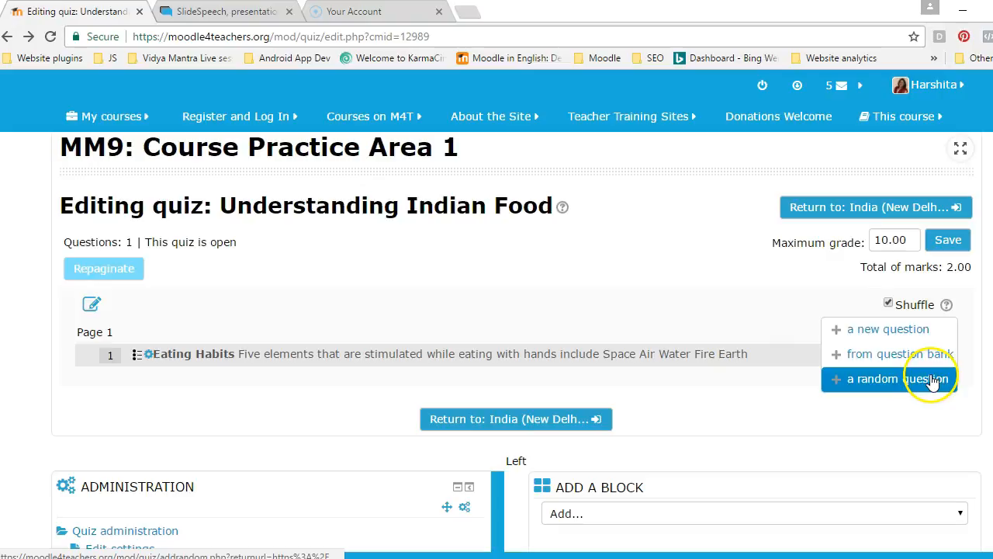
click(856, 337)
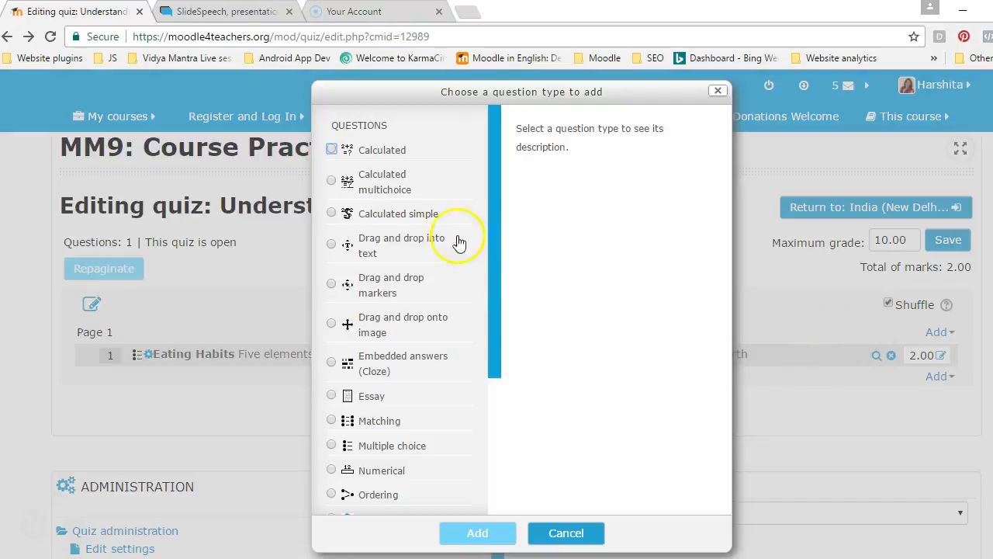
click(432, 445)
click(478, 532)
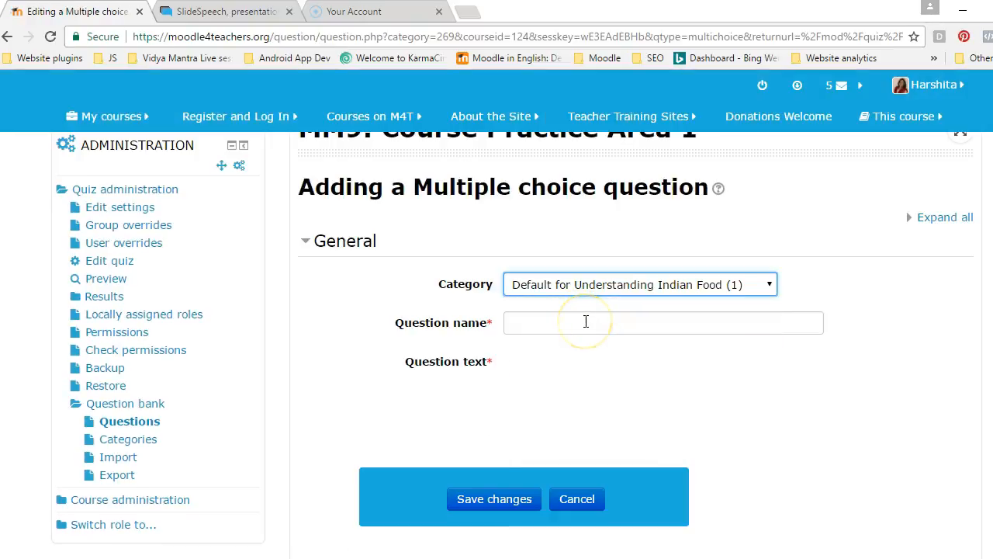
Name the question "Food" and enter the question text "Which of the region has been influenced by Mughlai cuisine"
click(586, 321)
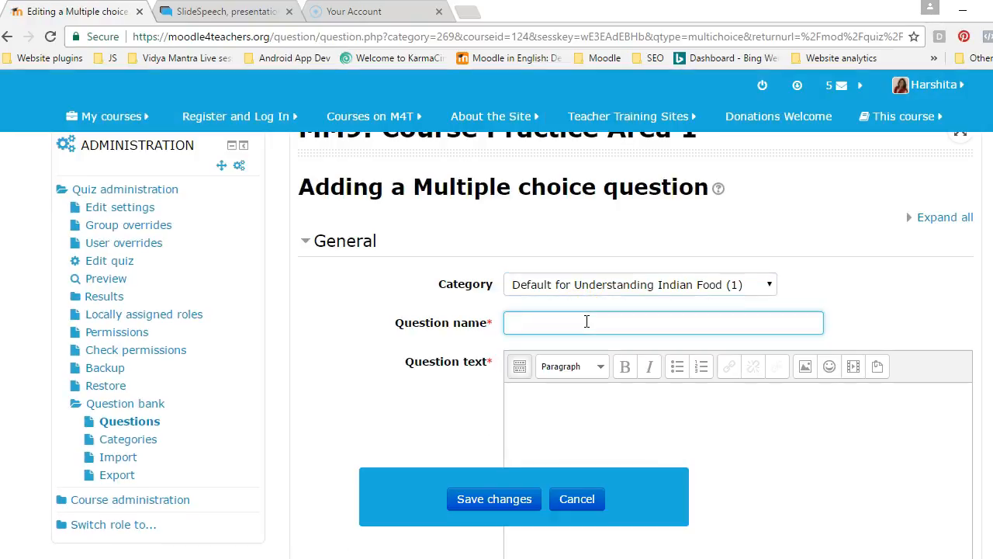
text(Food)
click(564, 426)
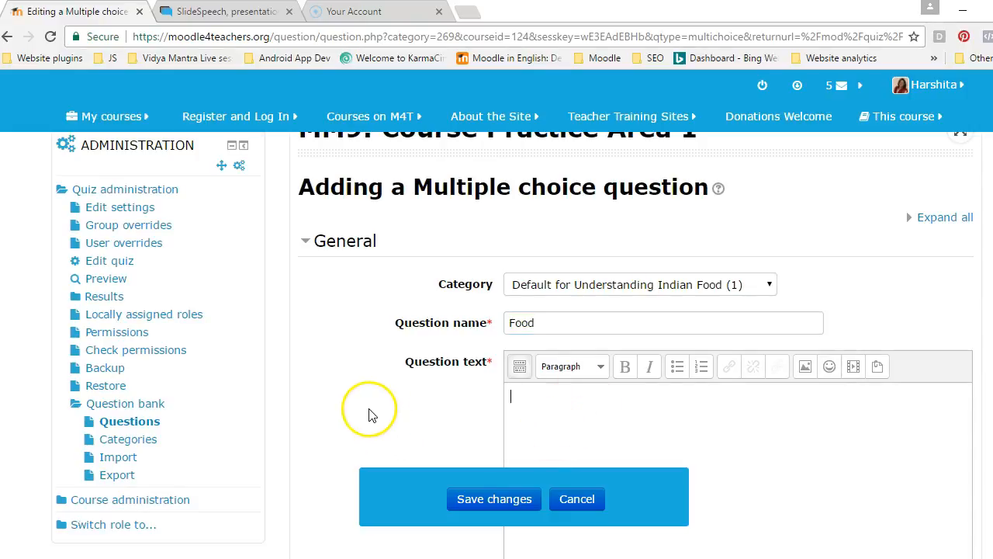
scroll(368, 413, down, 1)
text(Which of the re)
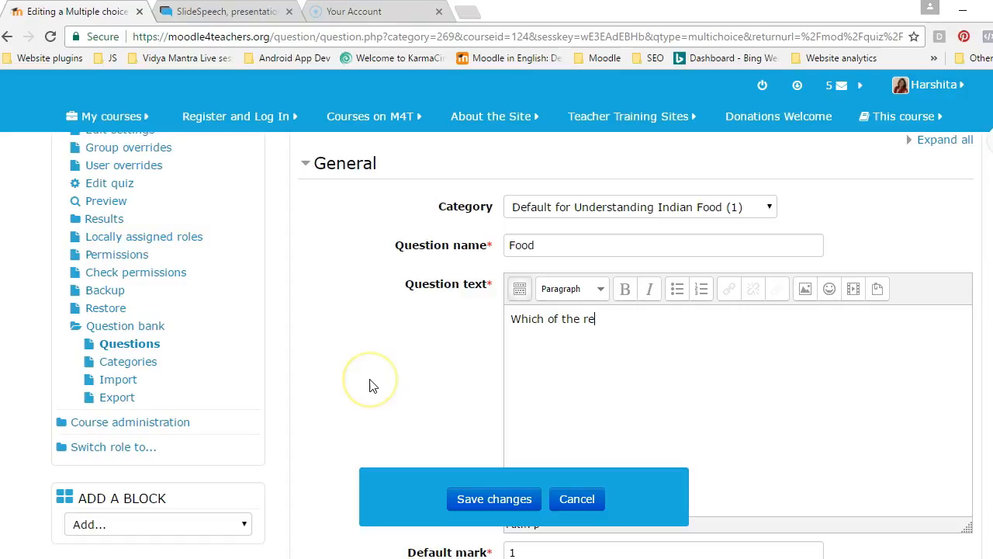
text(gion has been influenced by Mughlai cuisine)
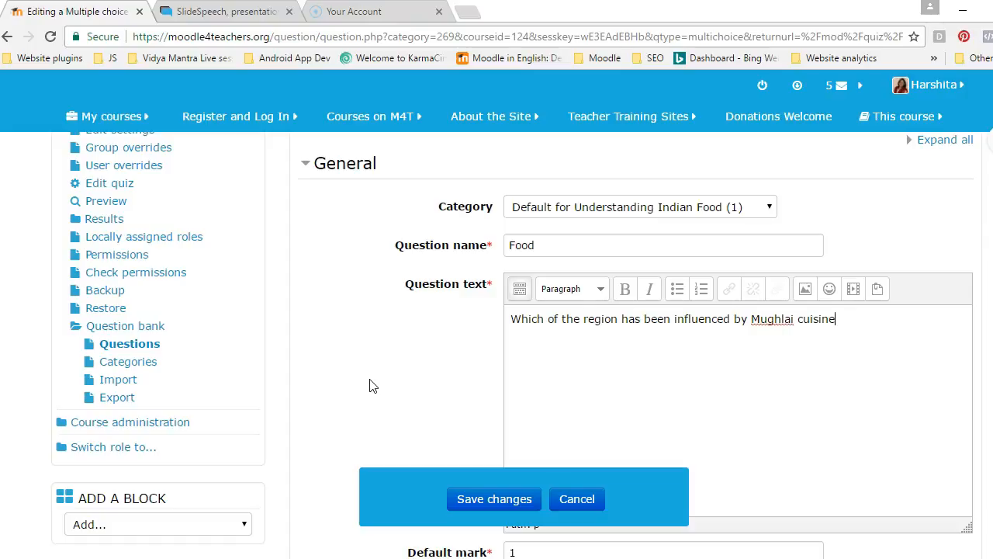
scroll(369, 385, down, 3)
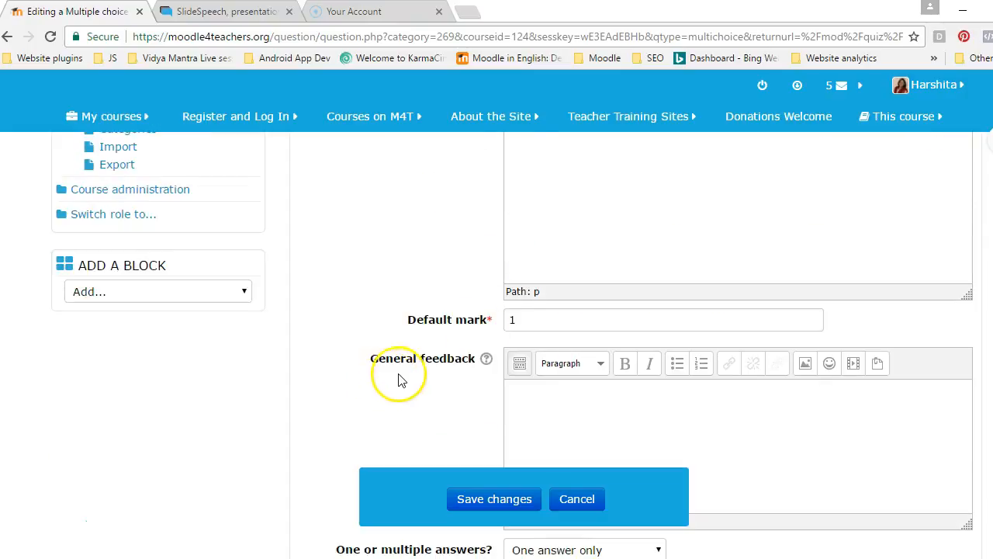
Set the default mark to 2 and fill in Choice 1 as "North" with a grade of 100% and the feedback "Correct"
double_click(512, 320)
text(2)
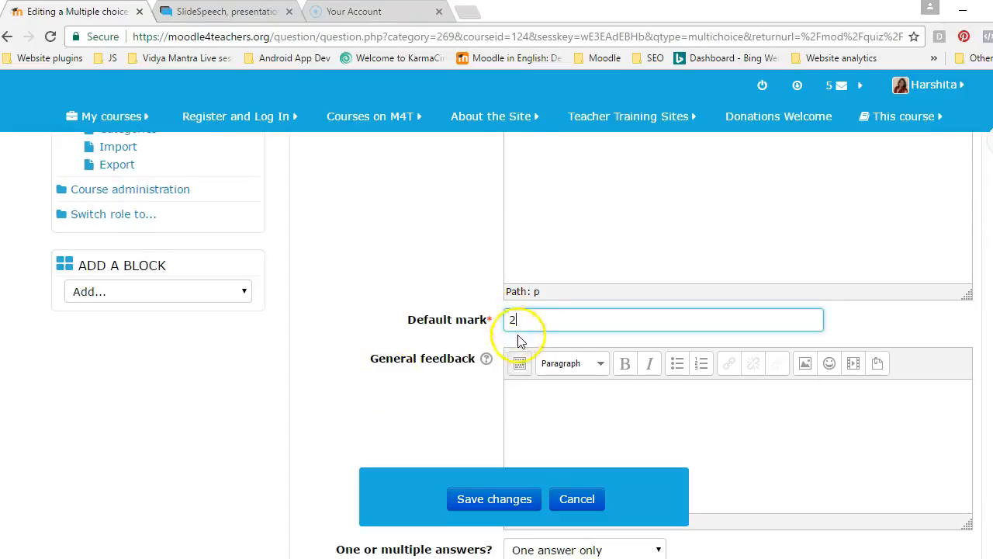
scroll(437, 427, down, 2)
scroll(440, 396, down, 3)
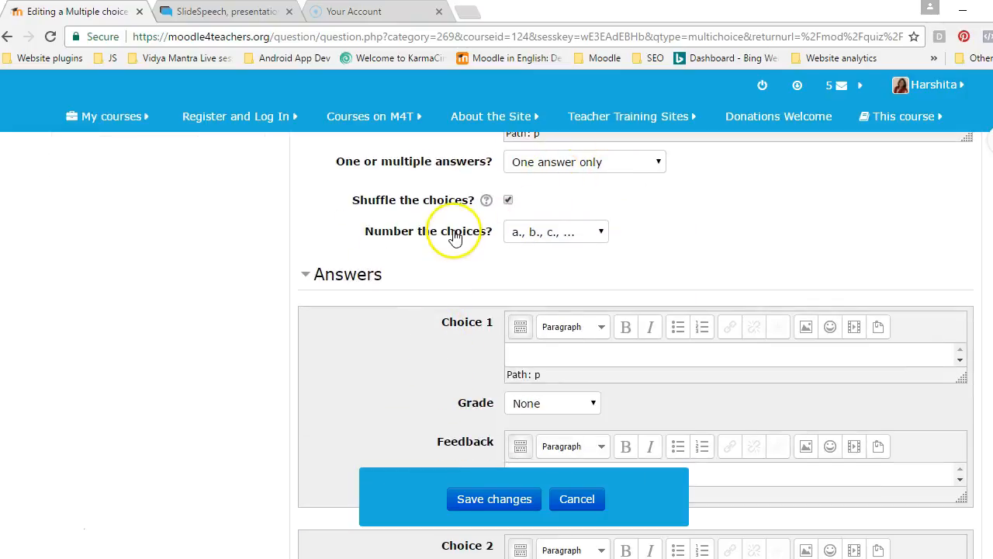
scroll(431, 255, down, 2)
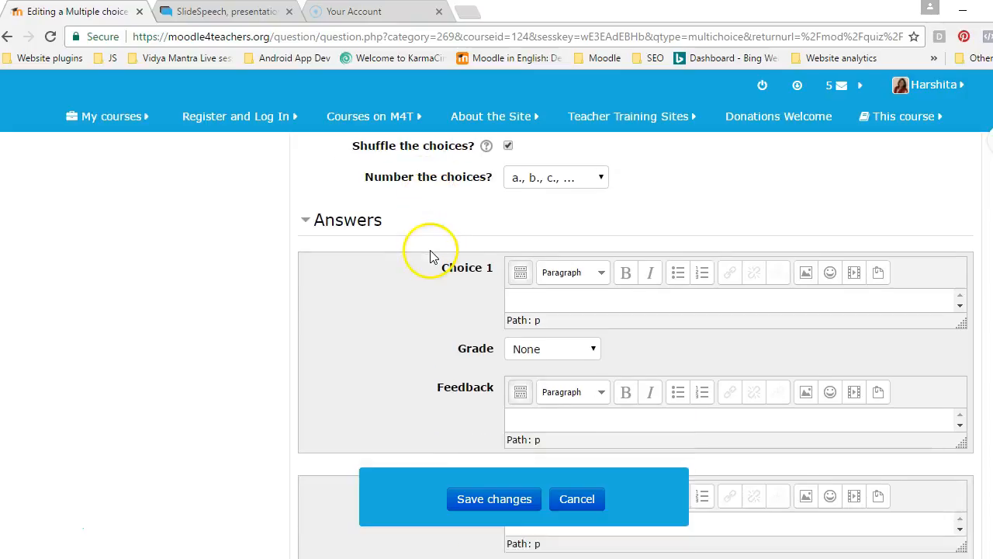
click(521, 200)
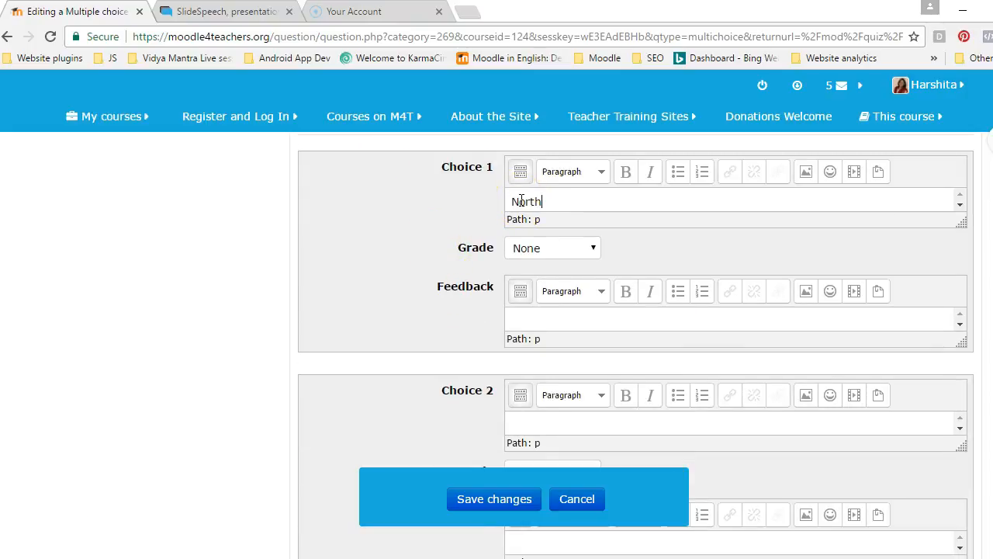
click(524, 250)
click(543, 282)
click(550, 321)
text(Correct)
Fill in Choice 2 as "East" with the feedback "Wrong"
click(525, 426)
text(East)
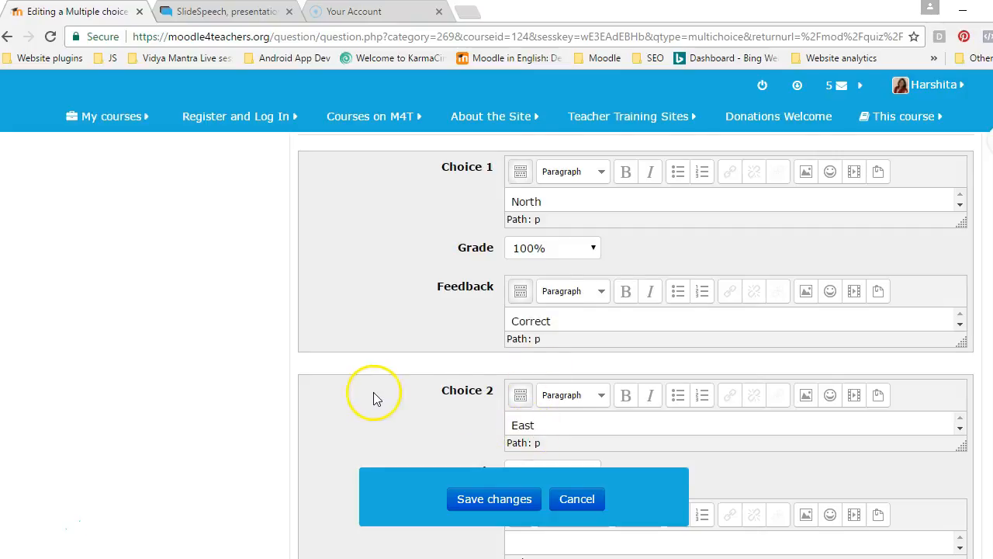
scroll(373, 396, down, 2)
click(543, 392)
text(Wrong)
Fill in Choice 3 as "West" with the feedback "Wrong" and save the question to the quiz
scroll(410, 380, down, 4)
click(525, 183)
text(West)
click(534, 298)
text(Wrong)
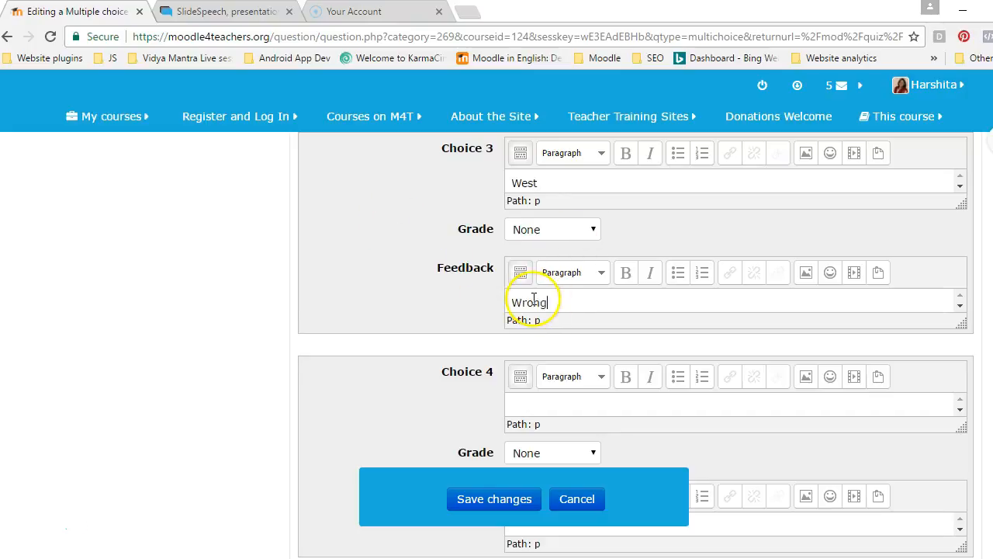
click(482, 506)
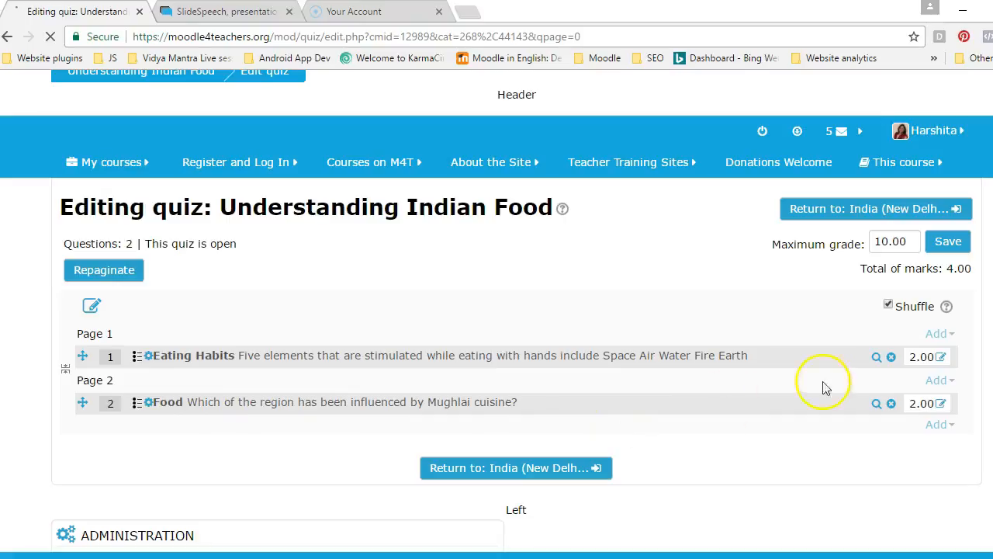
Add a new Drag and drop into text question at the end of the quiz and name it "Food"
click(937, 426)
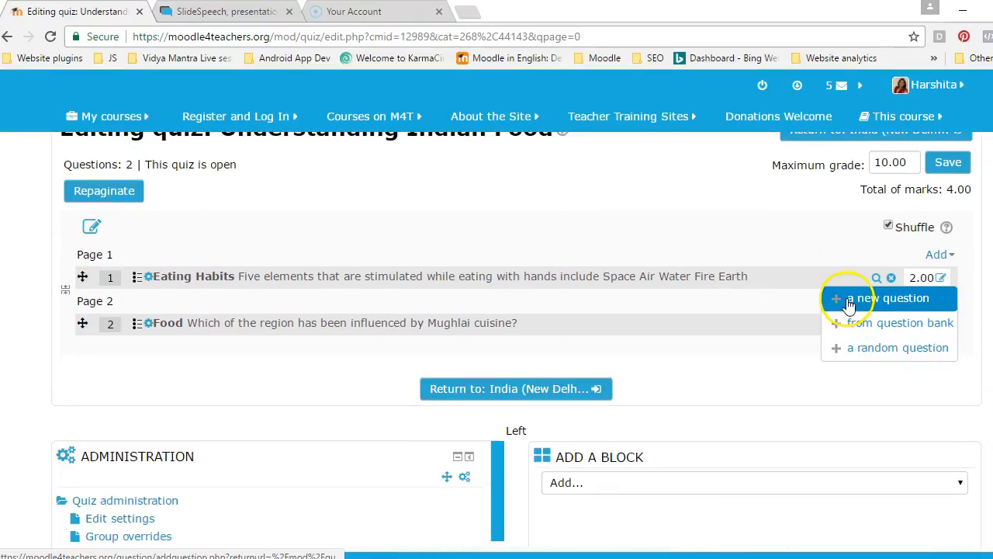
click(848, 304)
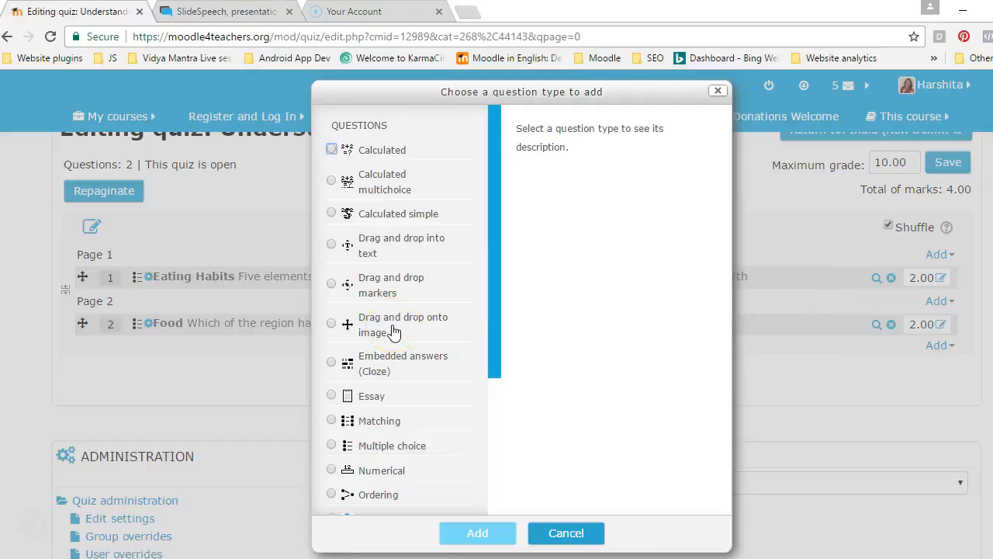
click(411, 250)
click(474, 533)
click(585, 162)
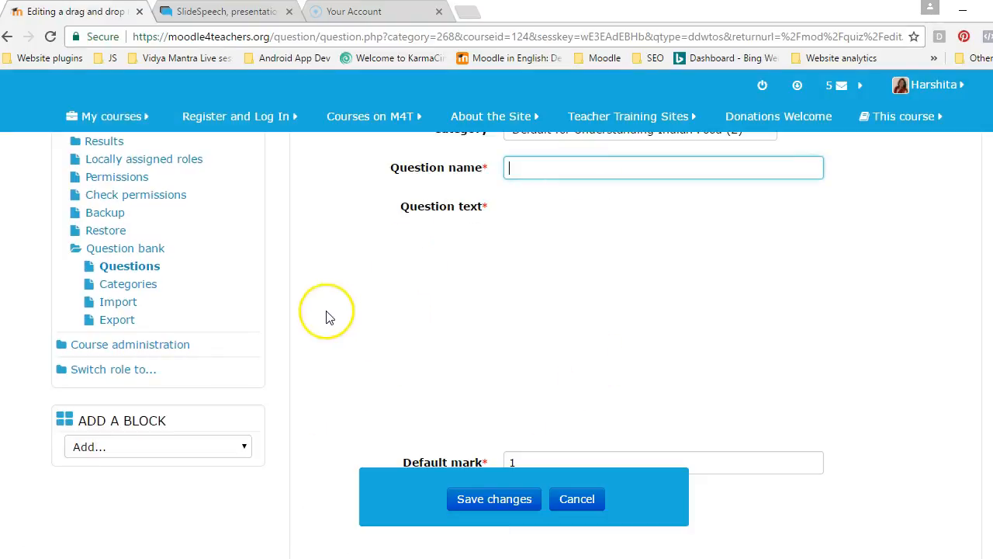
text(Food)
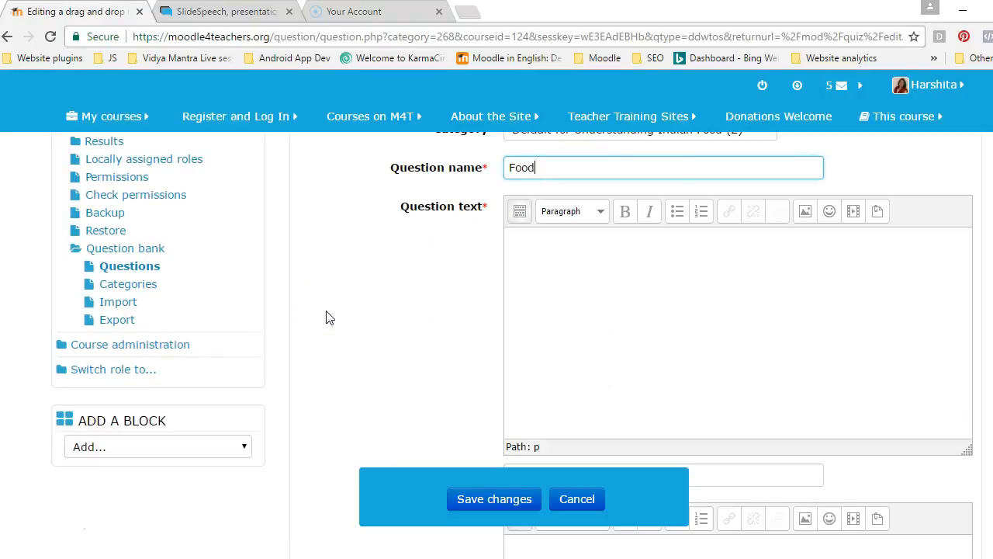
click(355, 313)
click(614, 349)
Read the help on the Drag and drop into text question type for how to write gap placeholders, and close it
scroll(621, 310, up, 2)
click(705, 191)
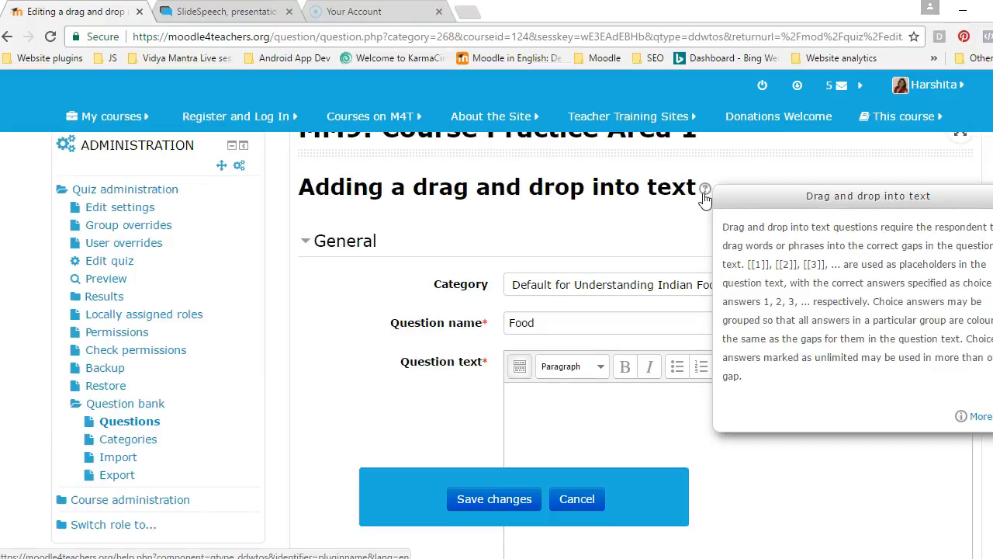
click(864, 537)
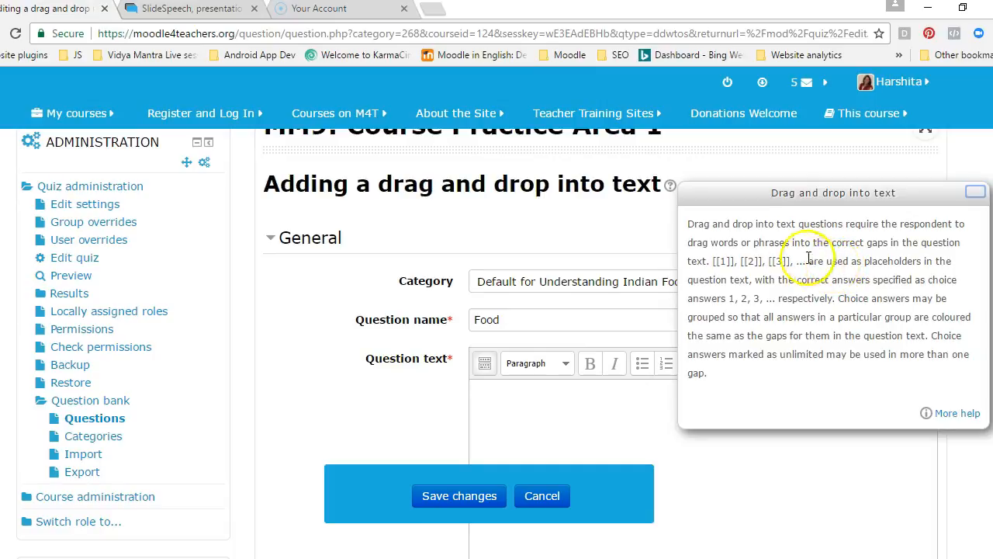
click(559, 399)
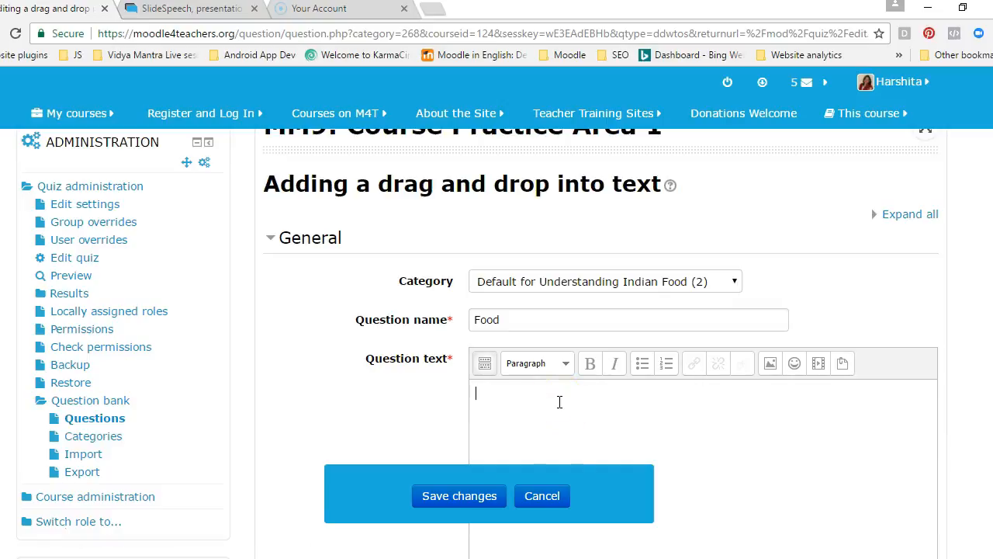
Enter the question text "[[1]] is a part of south Indian cuisine."
click(563, 401)
text([[1]] is a part of south indi)
text(an cuisin)
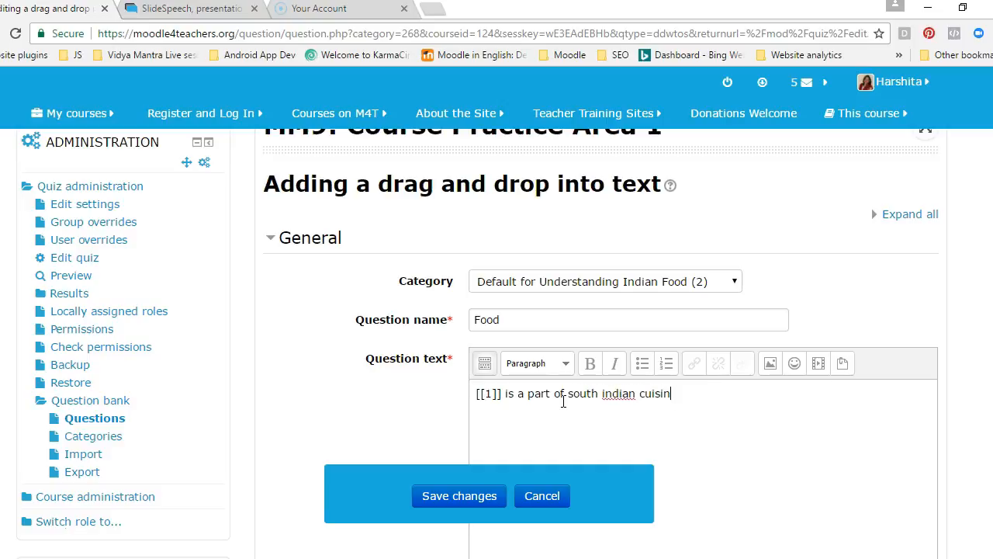
text(e.)
click(604, 394)
key(BackSpace)
text(I)
Set the default mark of the drag and drop question to 2
scroll(509, 346, down, 2)
scroll(537, 319, down, 2)
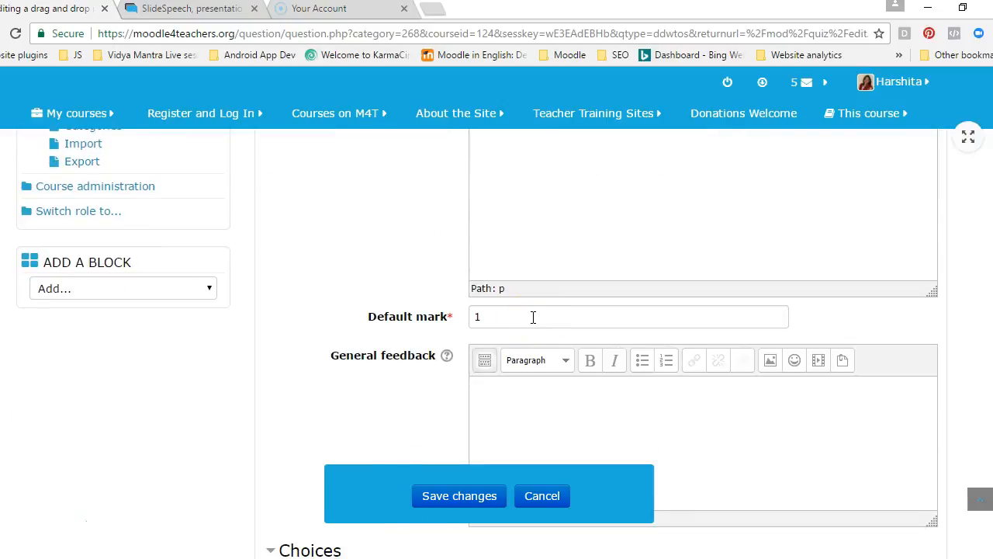
click(478, 317)
key(BackSpace)
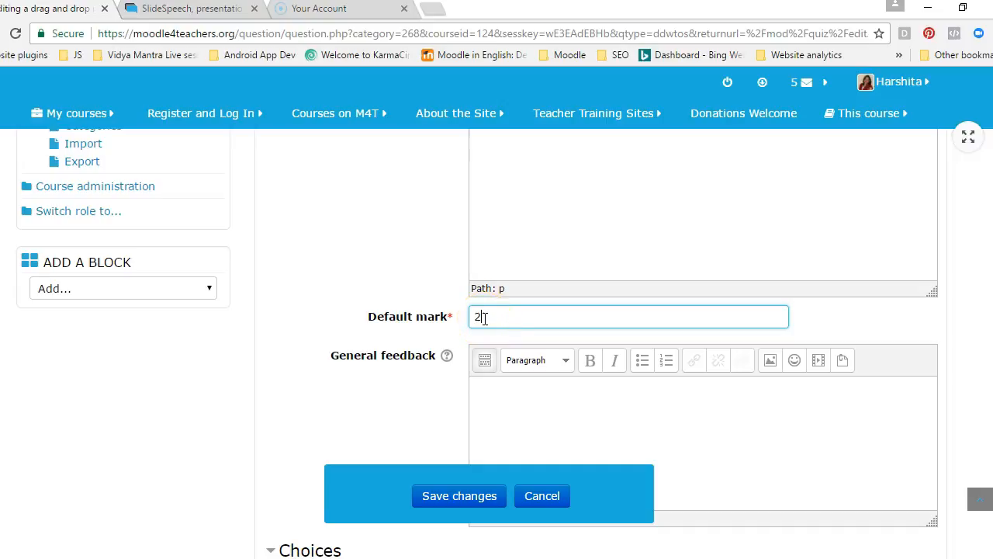
click(383, 421)
Turn on shuffling of the choices and enter "Dosa" as the answer for Choice 1
scroll(345, 432, down, 5)
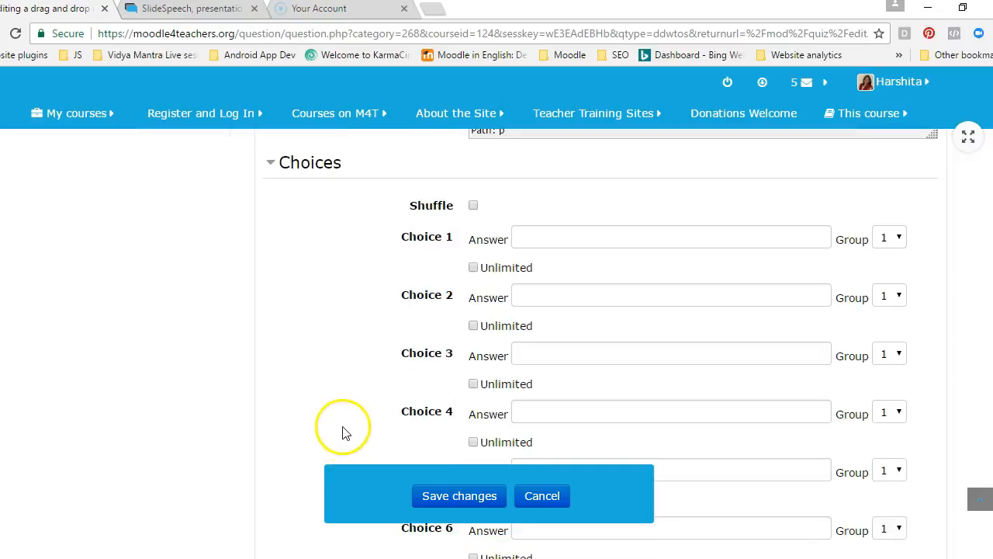
click(473, 206)
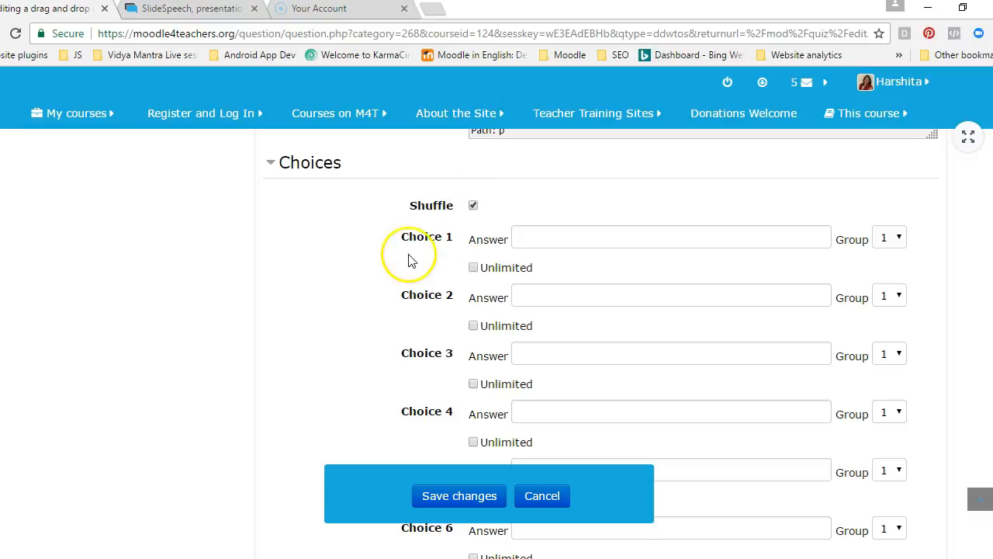
click(586, 231)
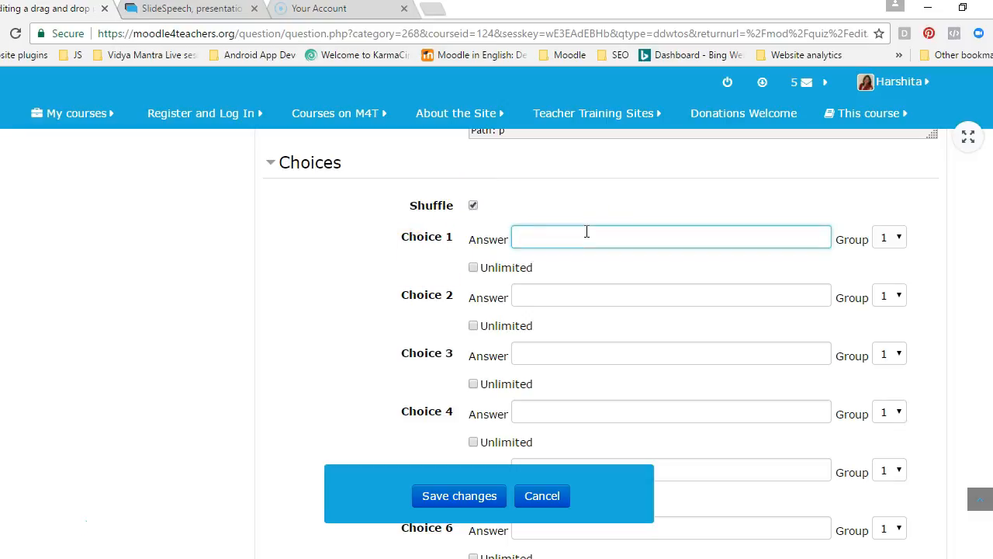
text(Dosa)
Enter "Rasgulla" as Choice 2 and "Pickle" as Choice 3, and save the drag and drop question to the quiz
click(554, 292)
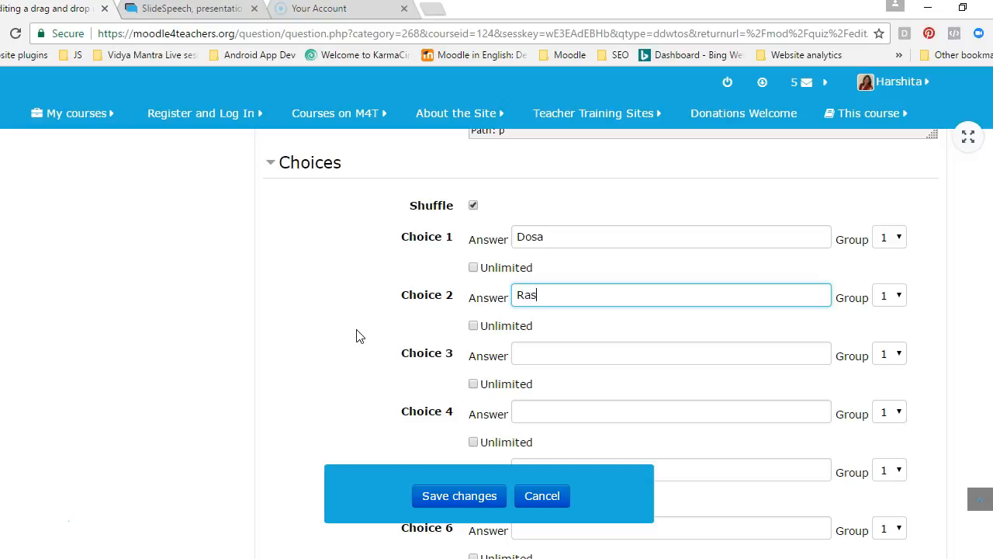
text(ulla)
click(535, 353)
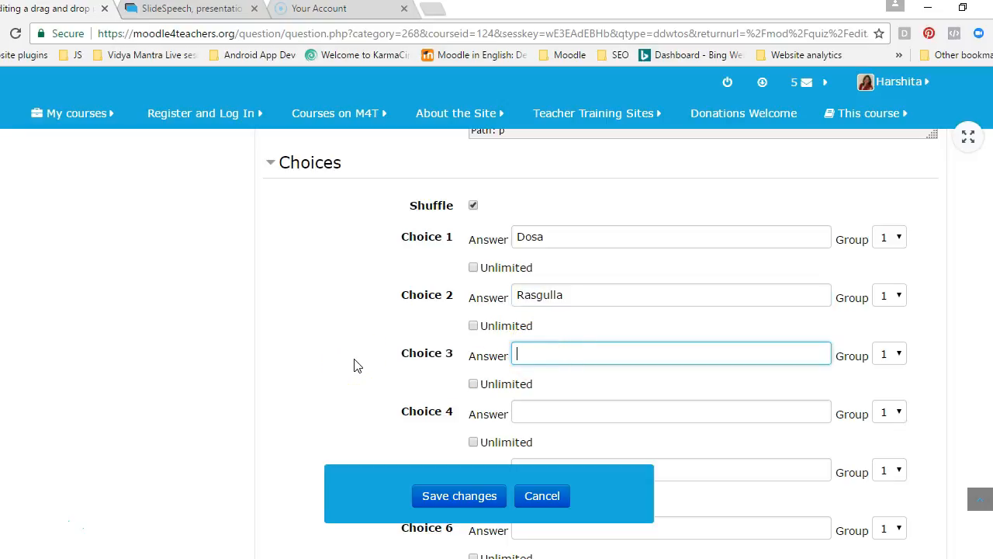
text(Pickle)
click(356, 367)
scroll(408, 388, down, 6)
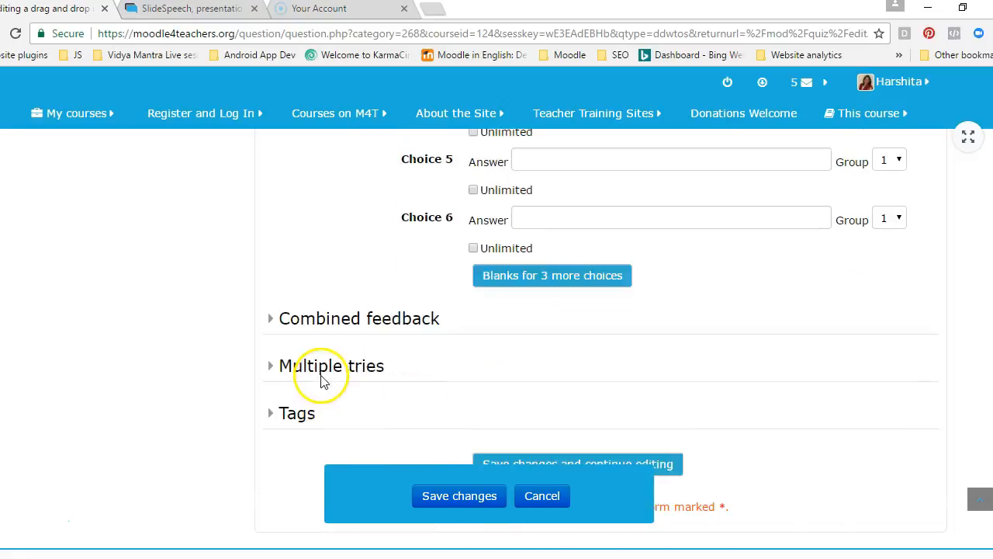
click(434, 497)
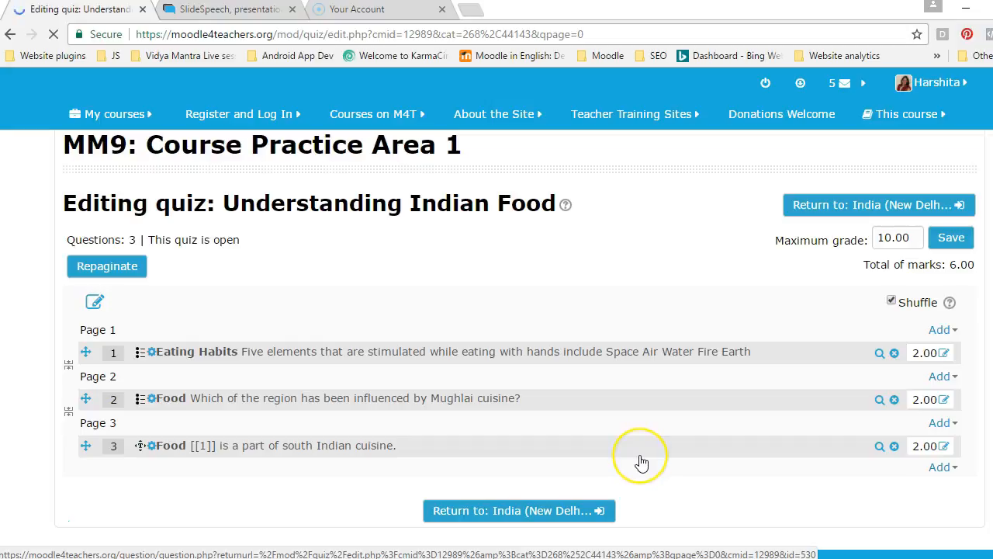
Add a new True/False question at the end of the quiz
click(943, 468)
click(854, 419)
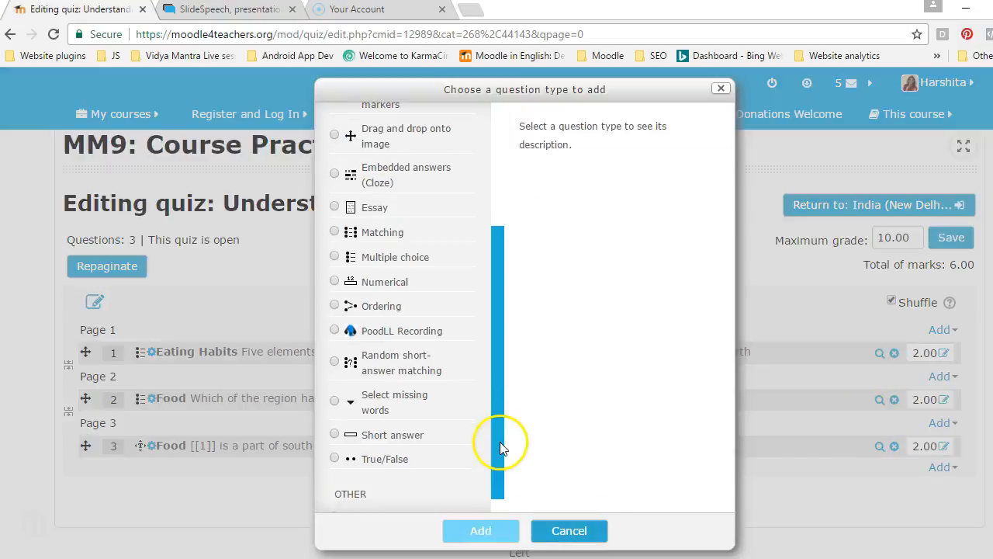
click(402, 459)
click(474, 530)
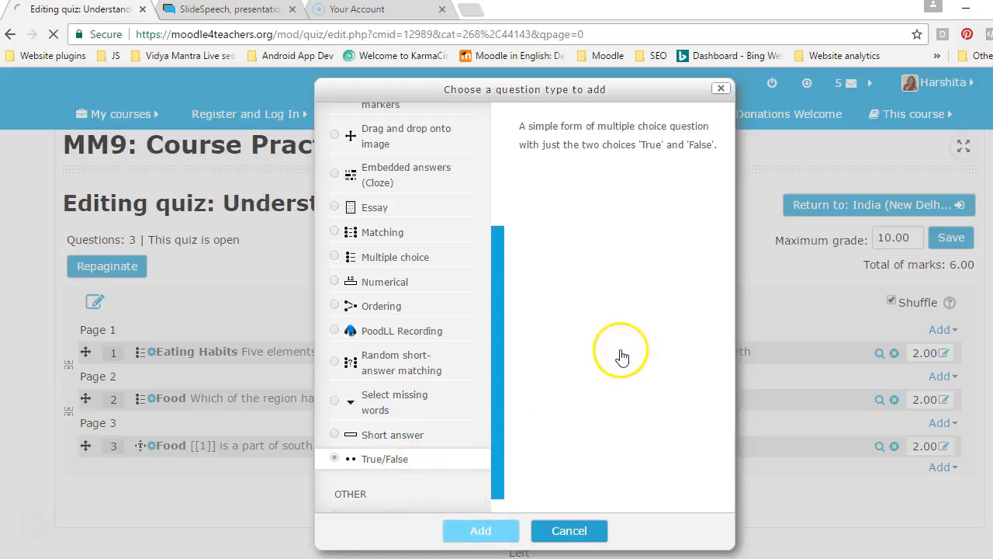
Name the question "Food" and enter the question text "Bengali food is well known for Fish Curry."
text(Food)
click(592, 390)
text(Bengali )
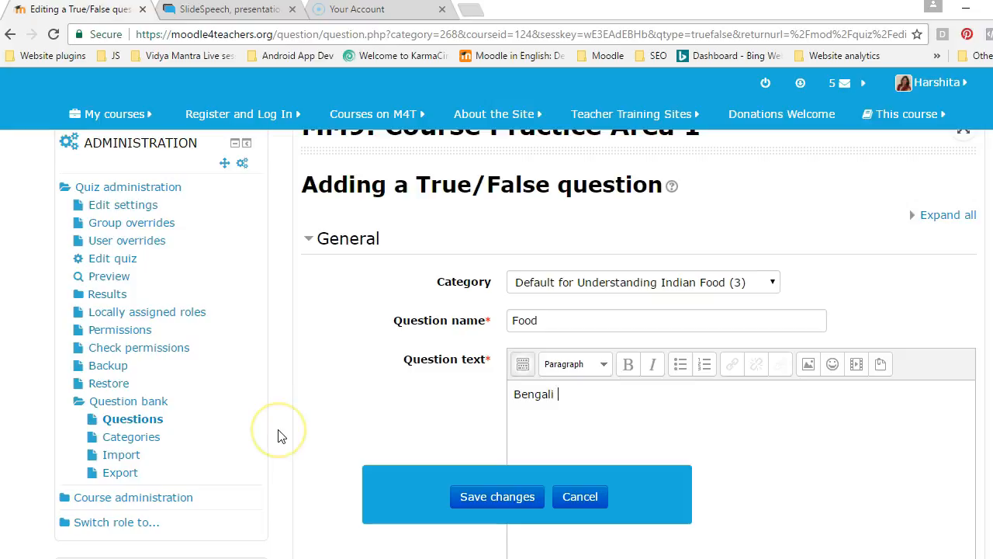
text(food is well known for Fish Curry.)
Set the True/False question's default mark to 2 and its correct answer to True
scroll(281, 435, down, 5)
double_click(570, 163)
text(2)
scroll(466, 233, down, 2)
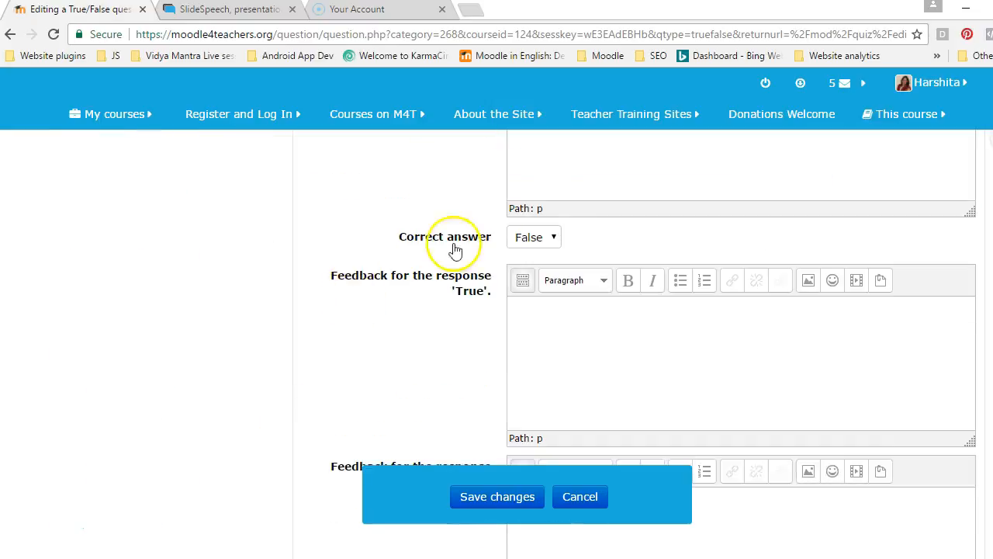
click(534, 237)
click(532, 273)
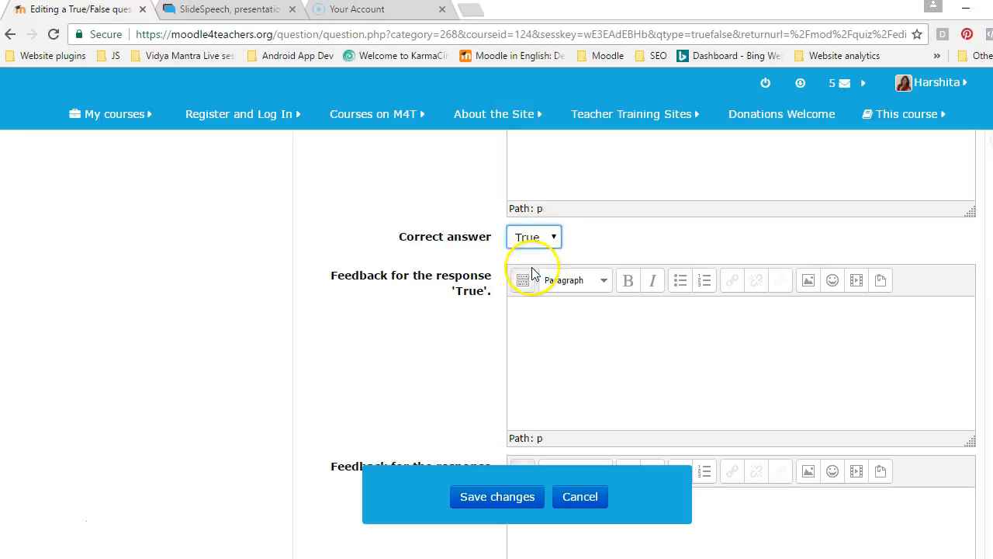
Enter the feedback "Well Done" for the response True and "Sorry" for False, and save the question to the quiz
click(533, 339)
text(Well Done)
scroll(426, 377, down, 3)
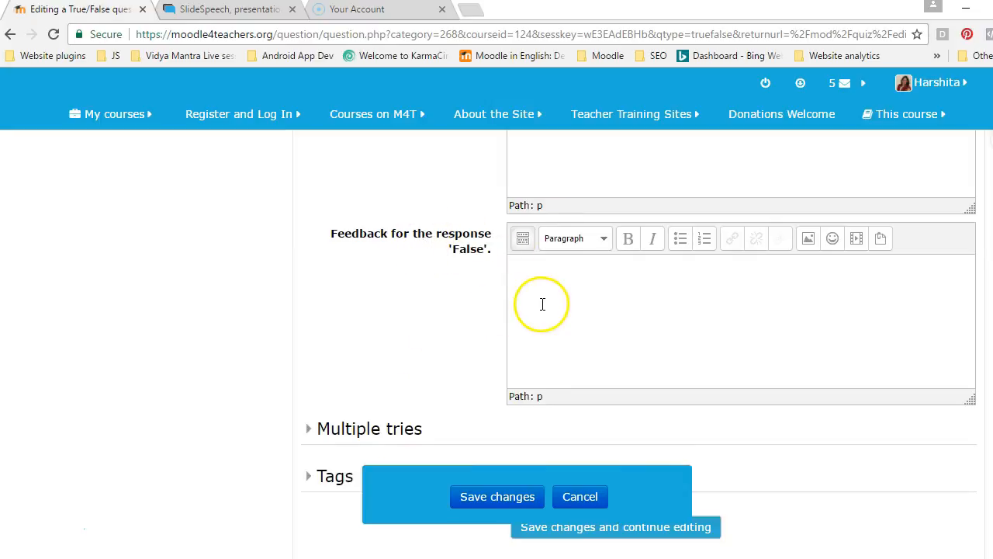
text(Sorry. Wrong Answe)
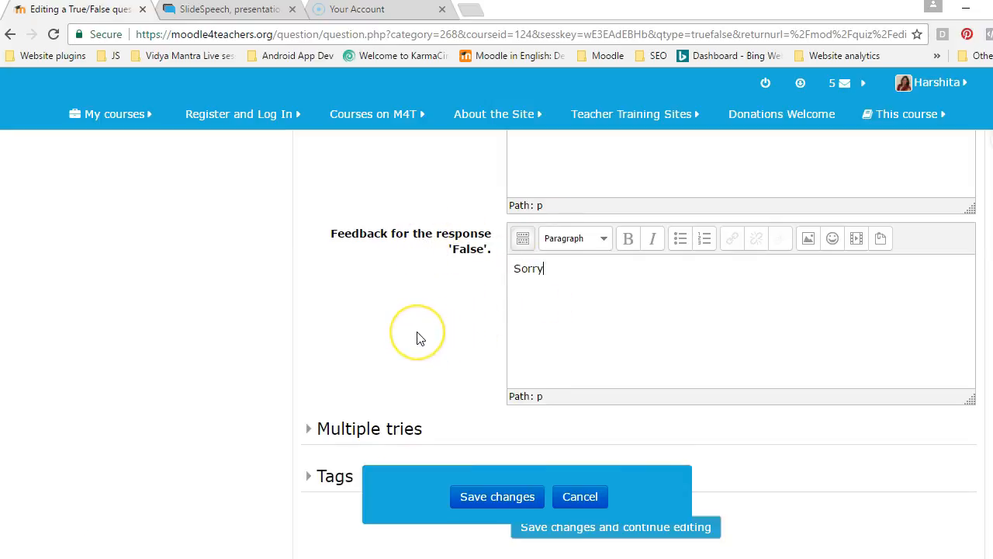
scroll(435, 373, down, 1)
click(497, 496)
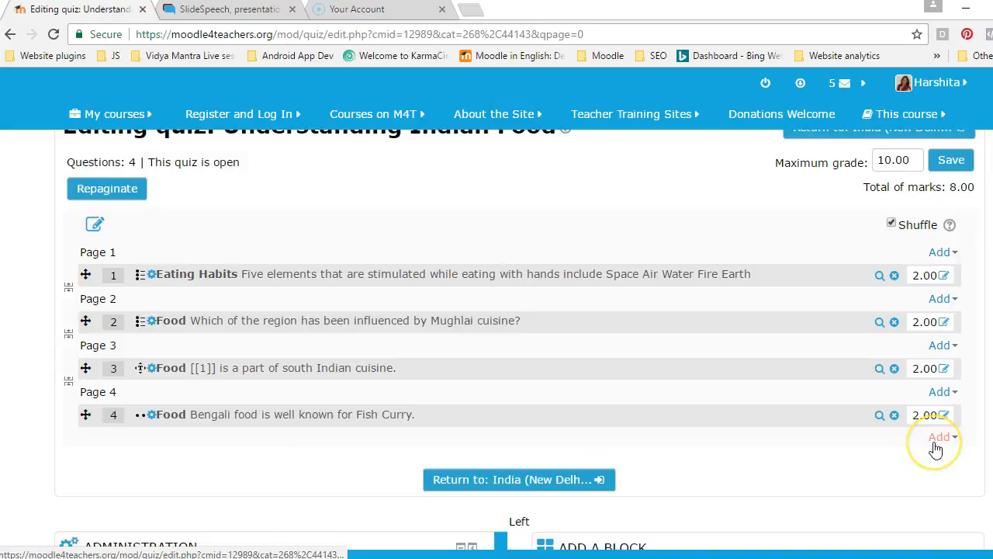
Add another new True/False question after the Bengali food question at the end of the quiz
click(939, 441)
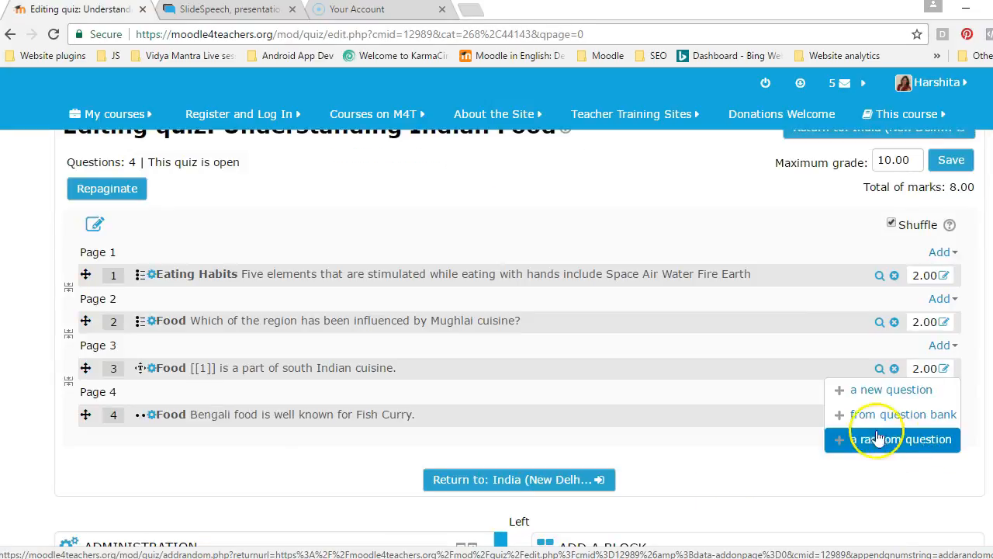
click(856, 388)
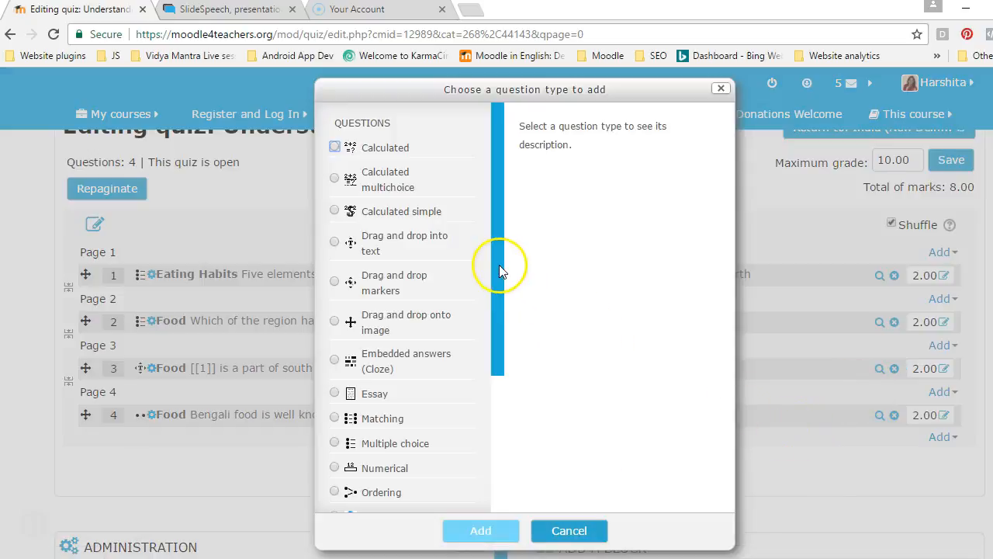
drag(499, 265, 499, 415)
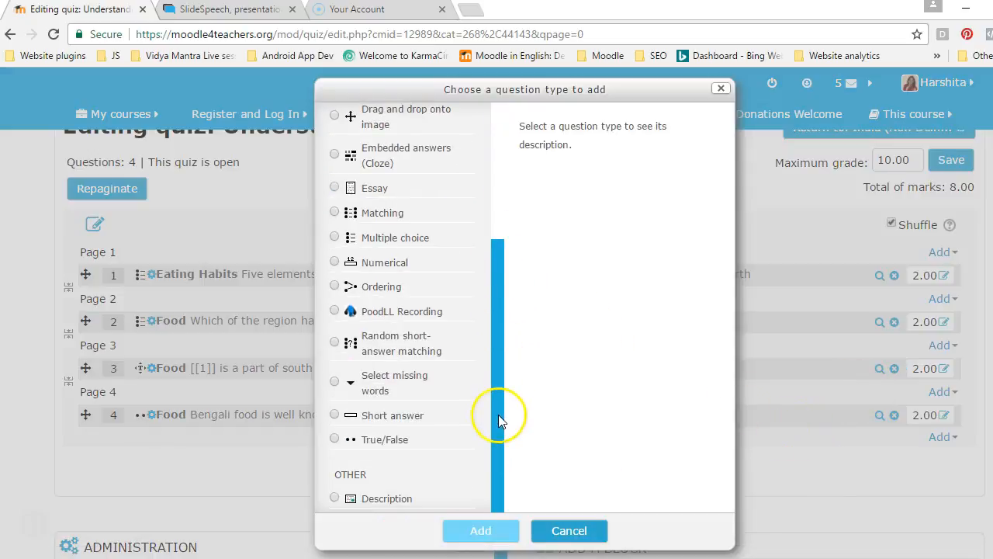
click(388, 439)
click(475, 529)
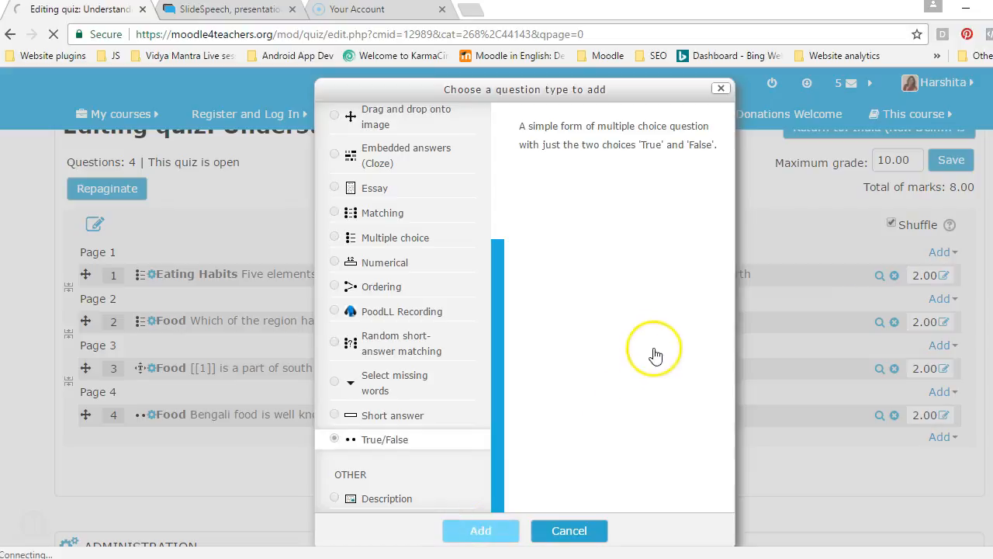
Name the question "Food" with the text "Butter Chicken is a part of Delhi platter." and set its default mark to 2
text(Chicken is)
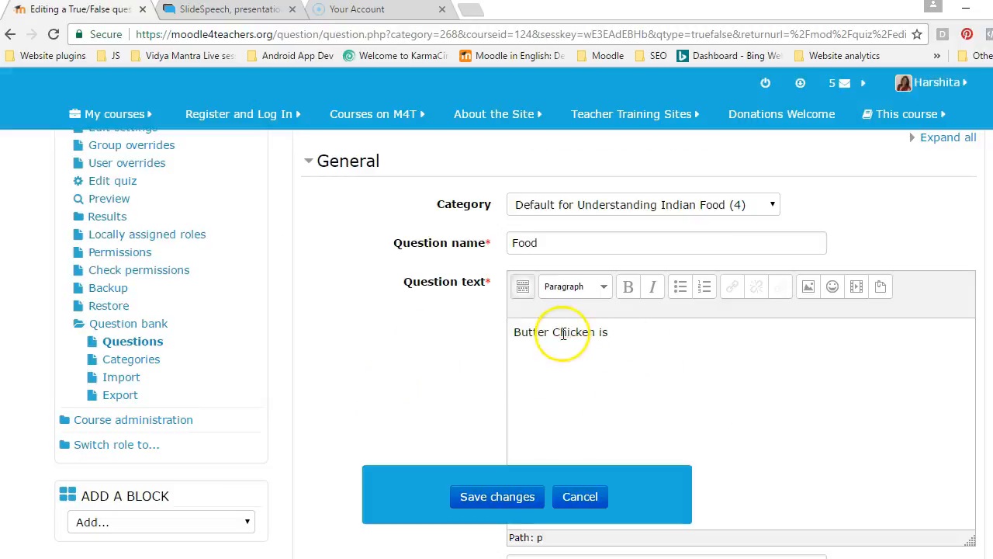
text( a part of Delhi platter.)
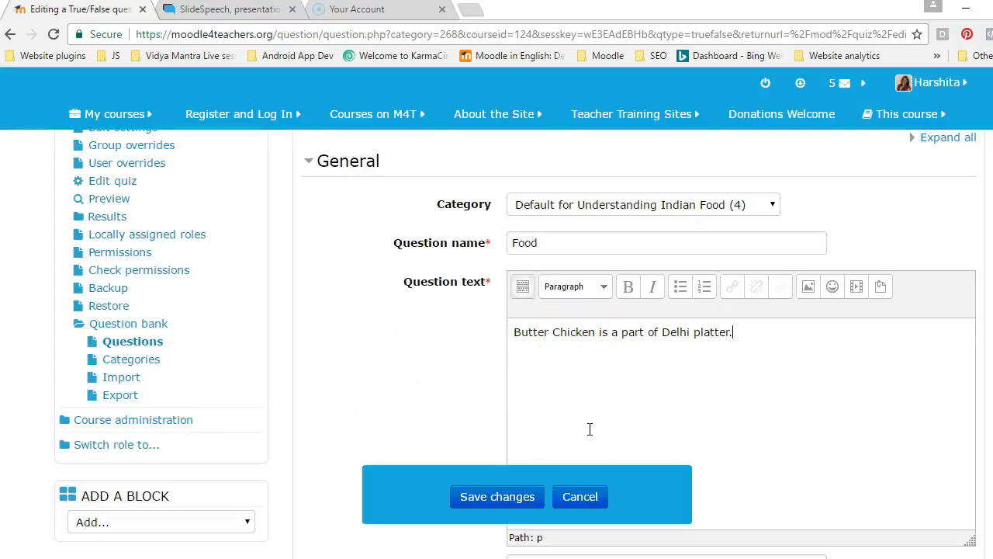
scroll(519, 247, down, 4)
double_click(519, 247)
text(2)
Enter the feedback "Great Job" for the response True and "Sorry. Check Again!" for False, and save the question to the quiz
scroll(535, 376, down, 2)
click(535, 404)
text(Great Job)
scroll(379, 440, down, 4)
click(585, 355)
text(Sorry. Ch)
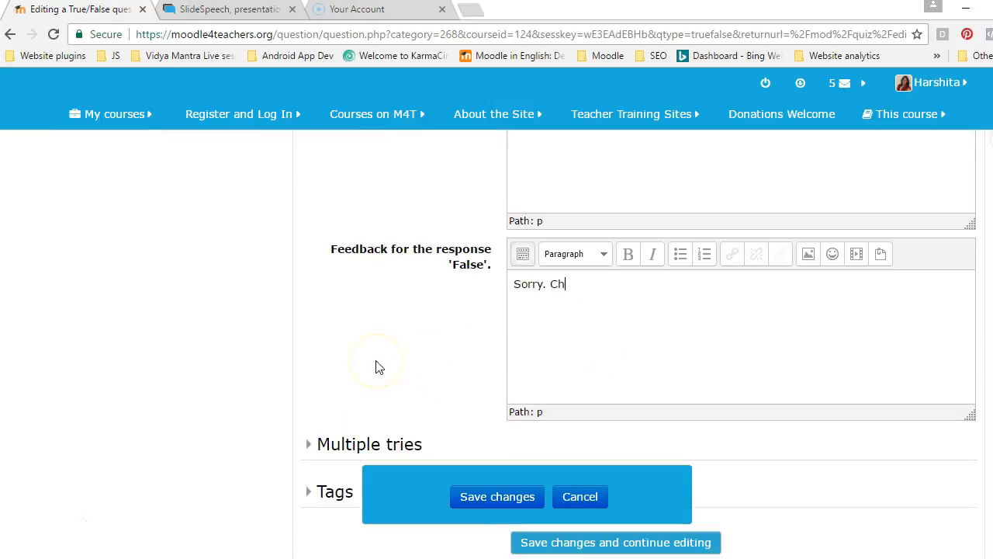
text(eck Again!)
click(472, 497)
click(417, 328)
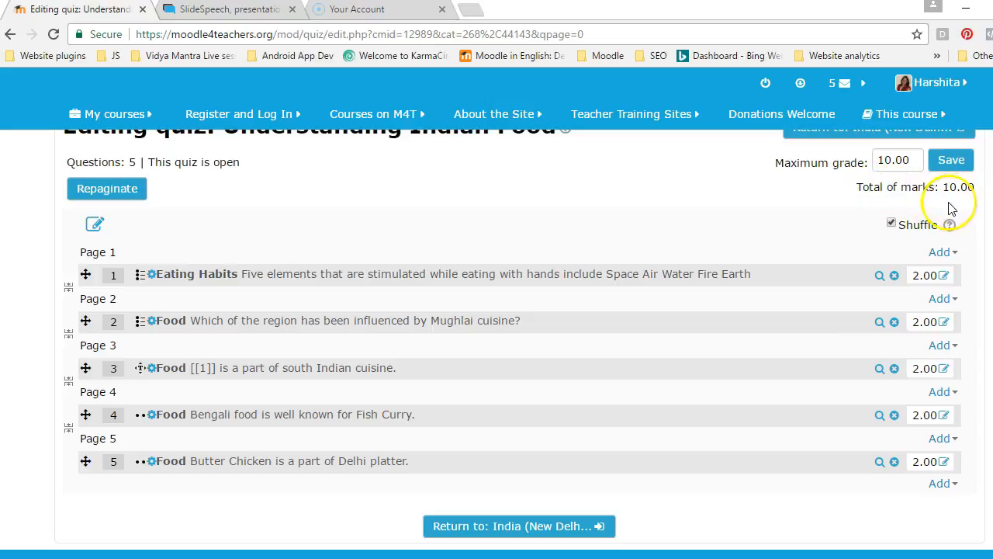
Return to the India (New Delhi) section of the course and turn editing off
scroll(741, 246, down, 2)
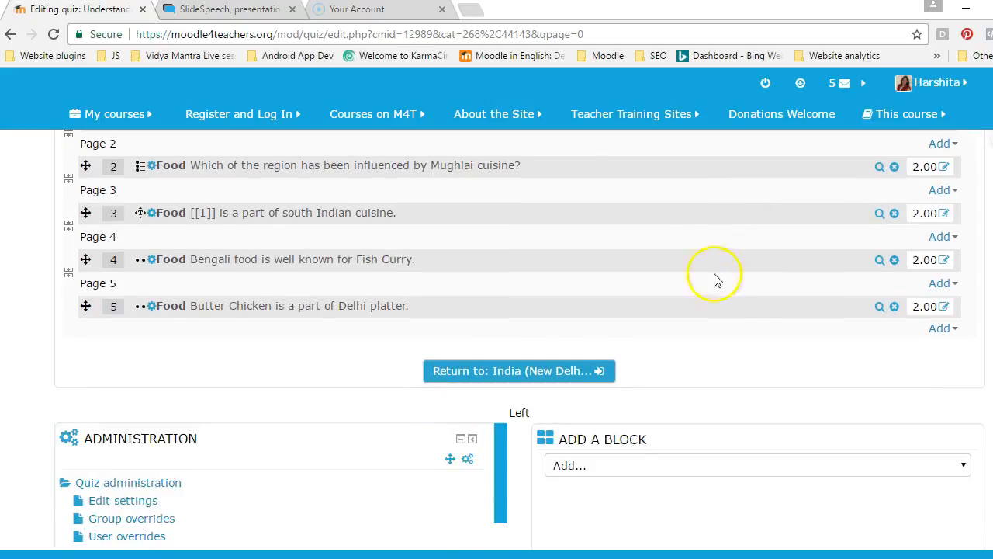
click(483, 371)
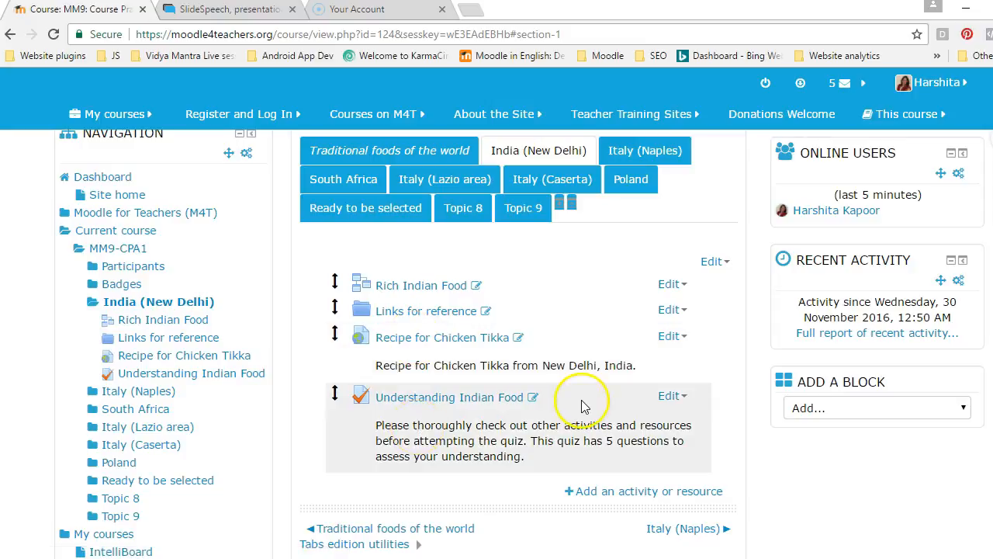
scroll(581, 406, up, 3)
click(931, 199)
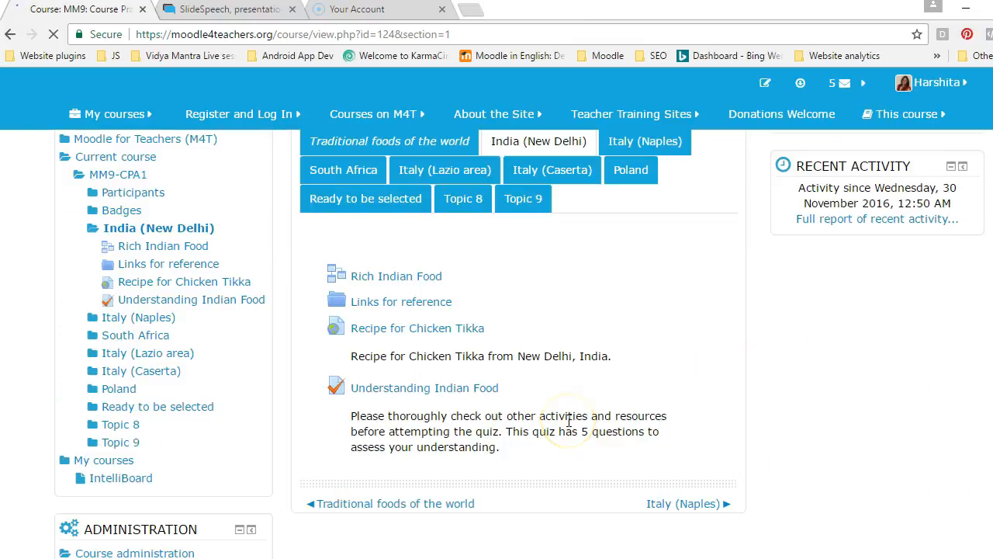
Open the Rich Indian Food lesson and look through its pages from the Introduction to West Indian Food
click(425, 278)
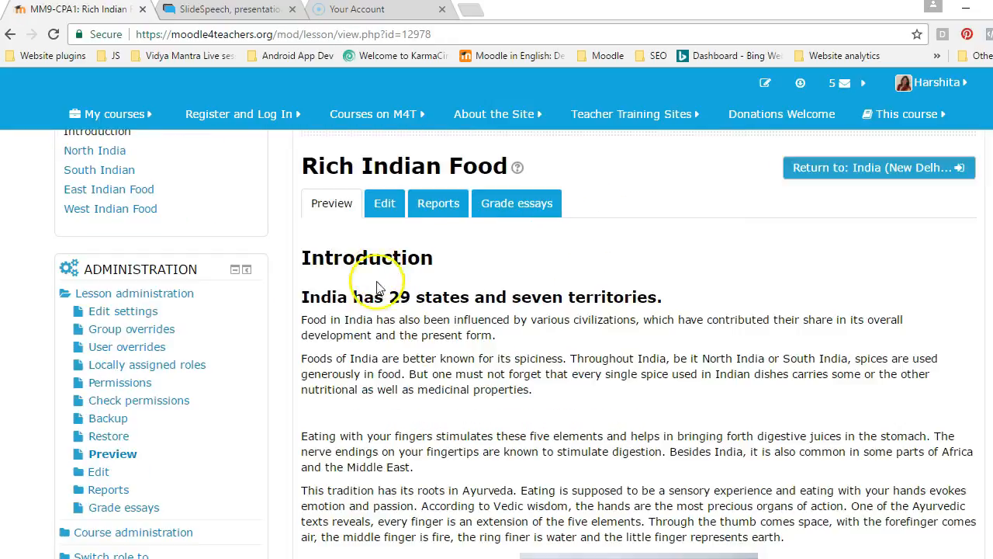
scroll(446, 347, down, 2)
scroll(447, 348, down, 2)
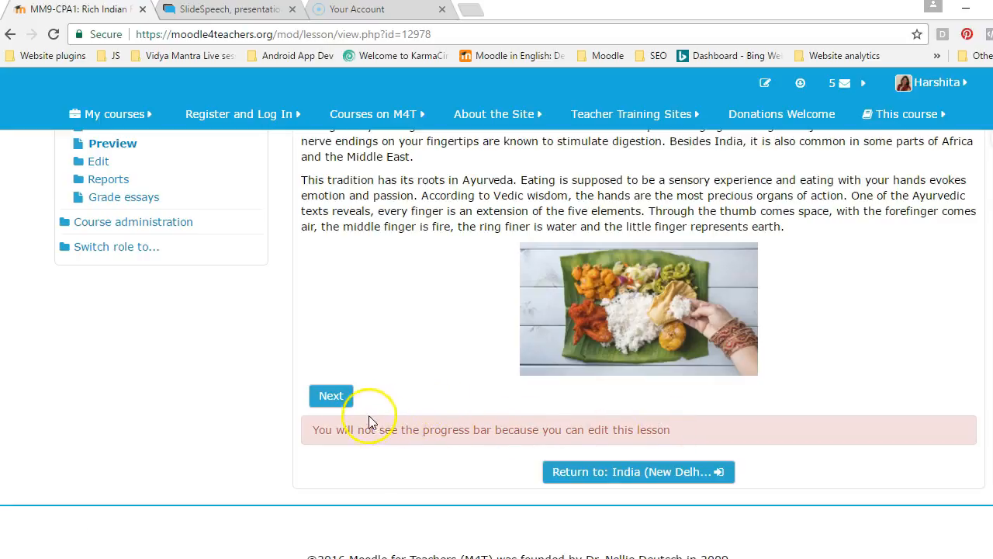
click(340, 403)
scroll(445, 420, down, 3)
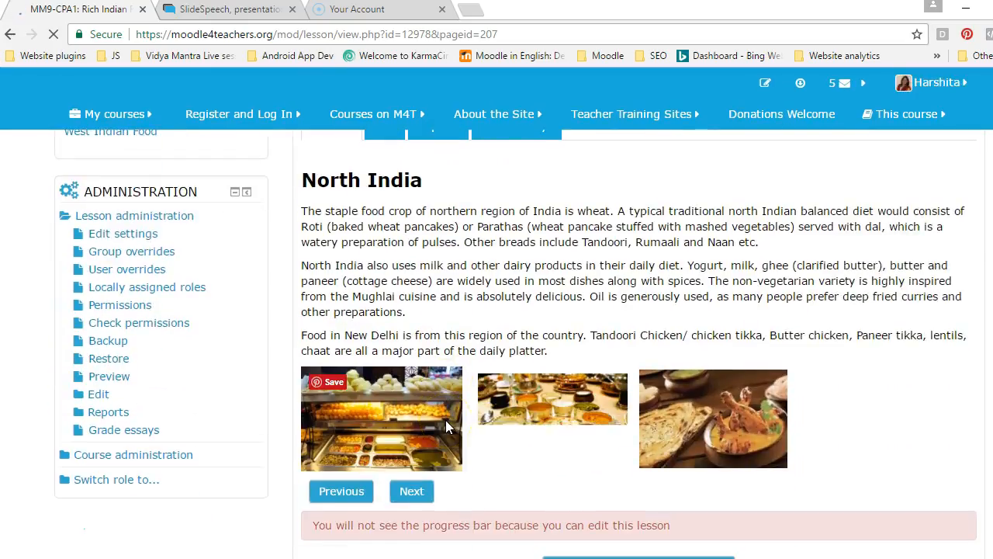
click(413, 415)
scroll(483, 432, down, 2)
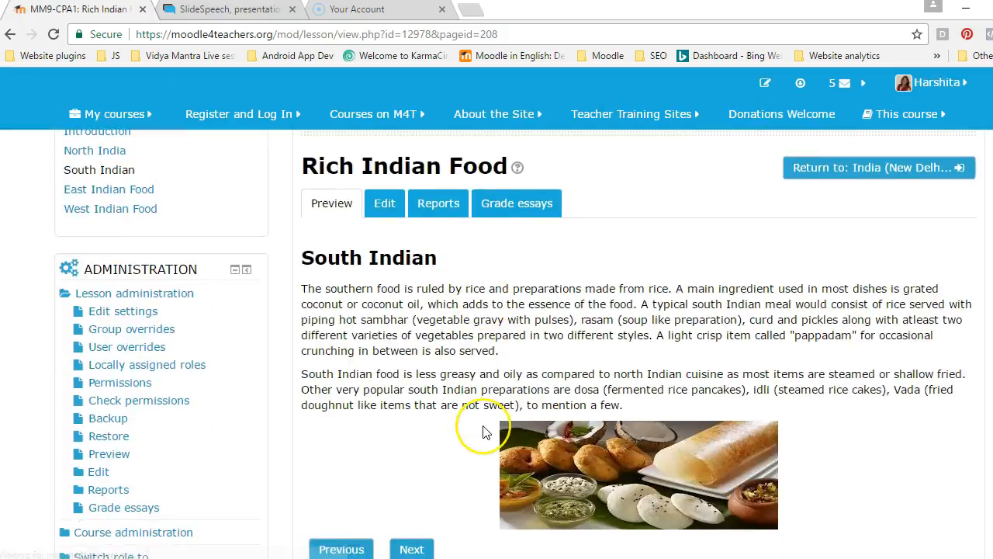
scroll(484, 432, down, 1)
click(413, 471)
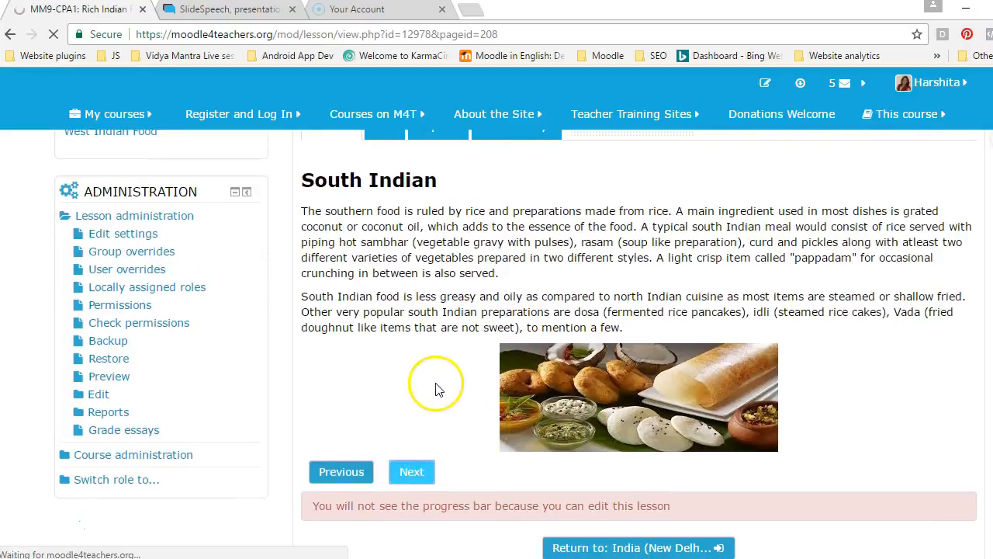
scroll(436, 388, down, 2)
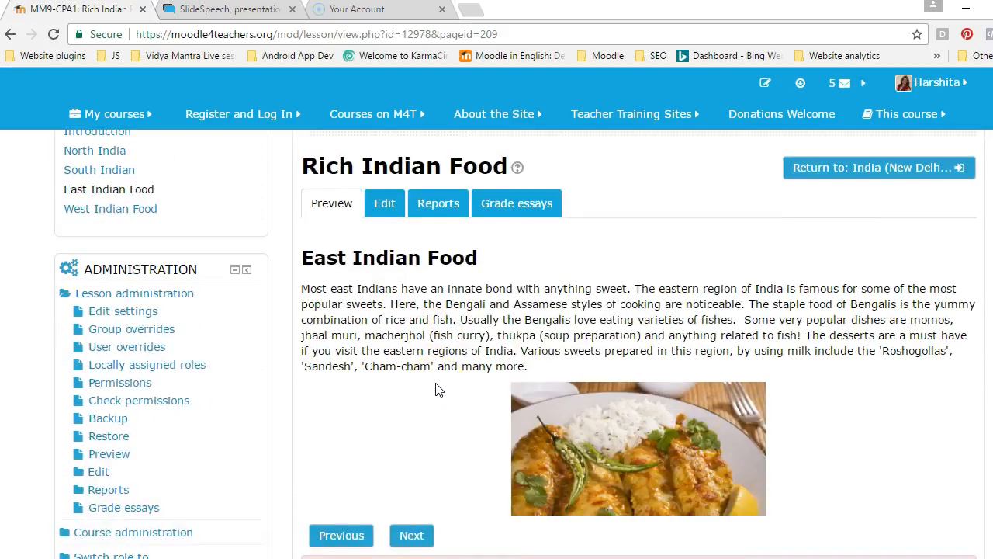
scroll(436, 388, down, 2)
click(412, 386)
scroll(437, 355, down, 2)
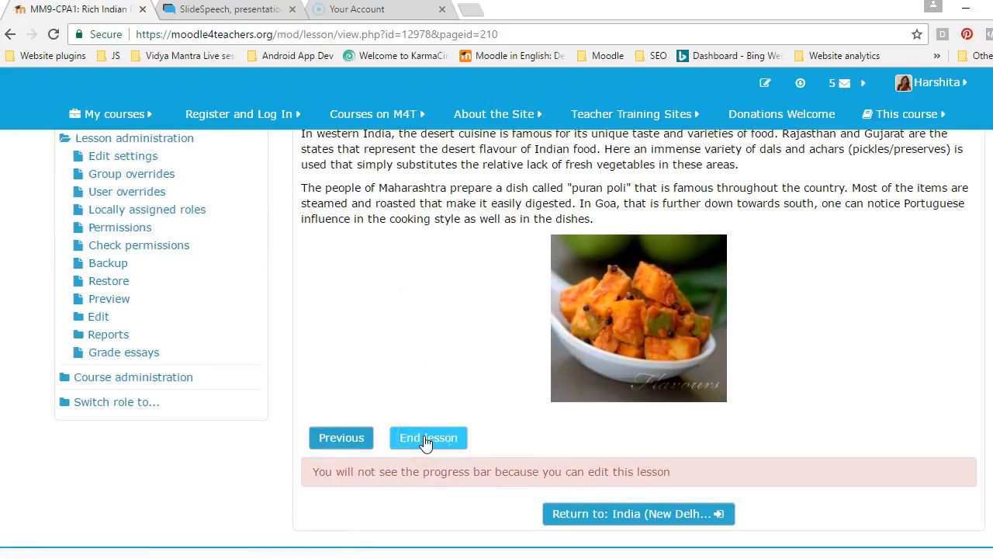
End the lesson content, submit True for the Tandoori Bread question and continue to the following question
click(425, 439)
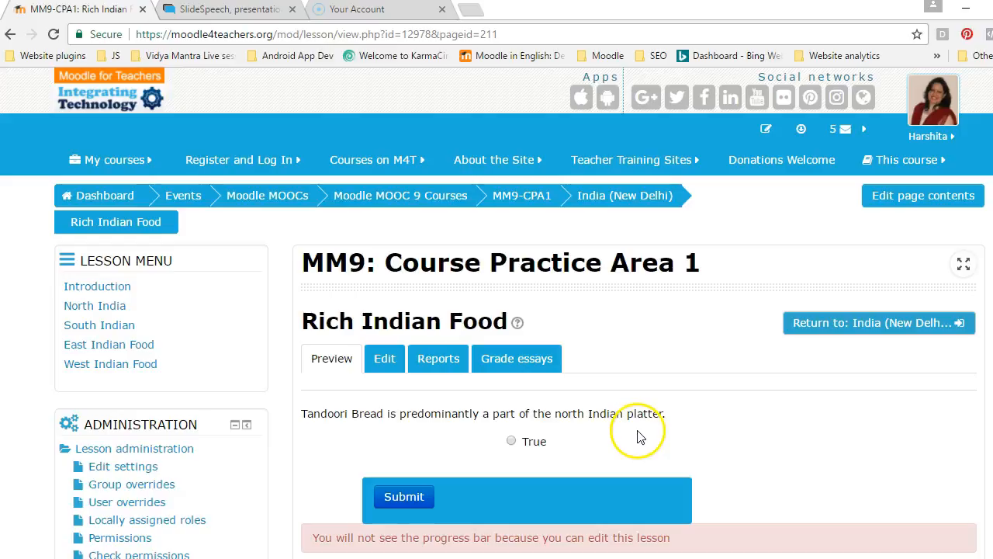
scroll(677, 431, down, 1)
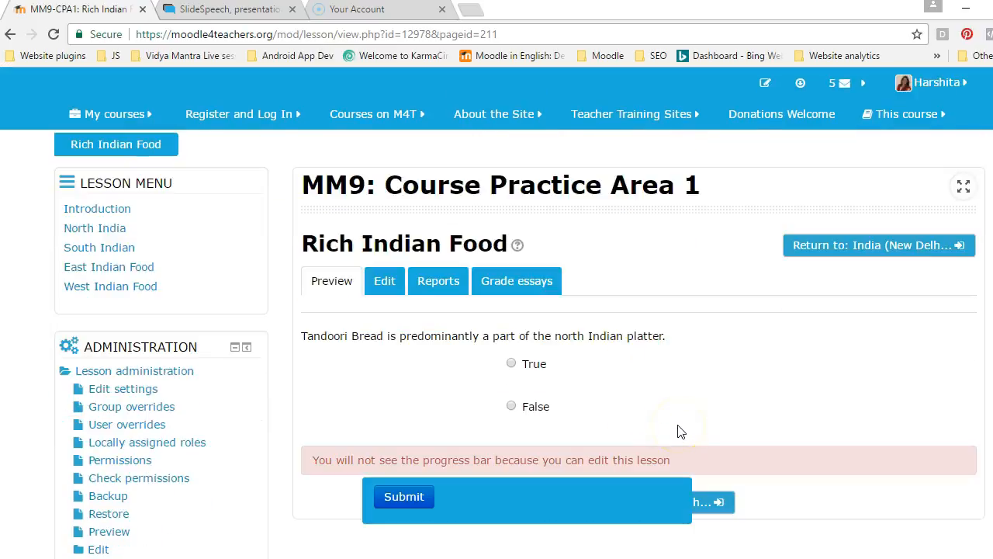
click(512, 363)
click(404, 497)
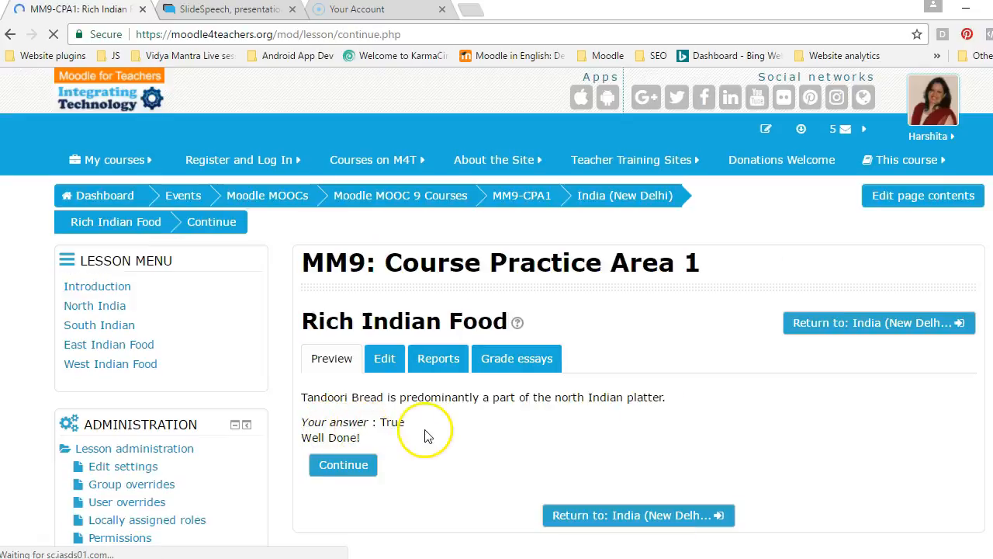
click(347, 465)
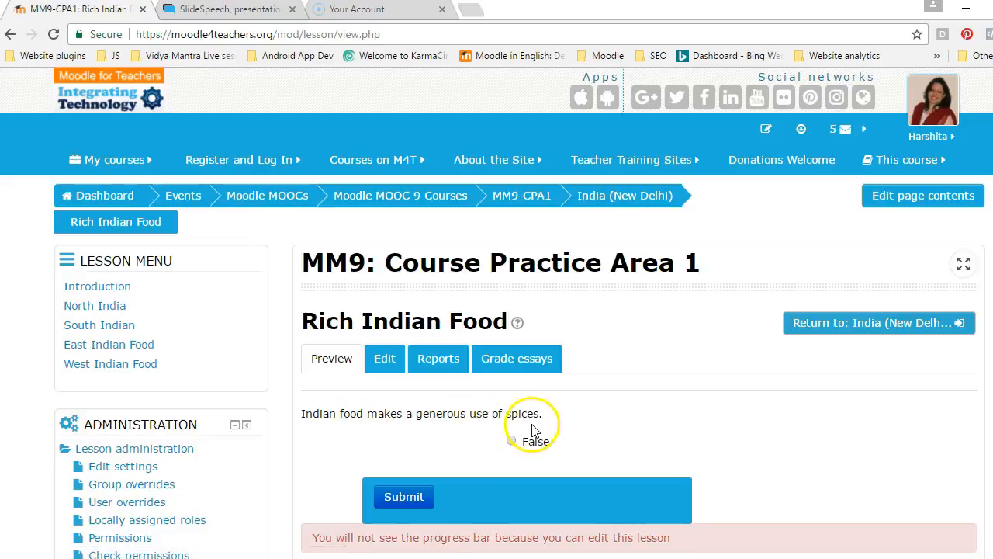
Submit True for the question on Indian food's generous use of spices and return to the India (New Delhi) section
scroll(534, 438, down, 3)
click(513, 332)
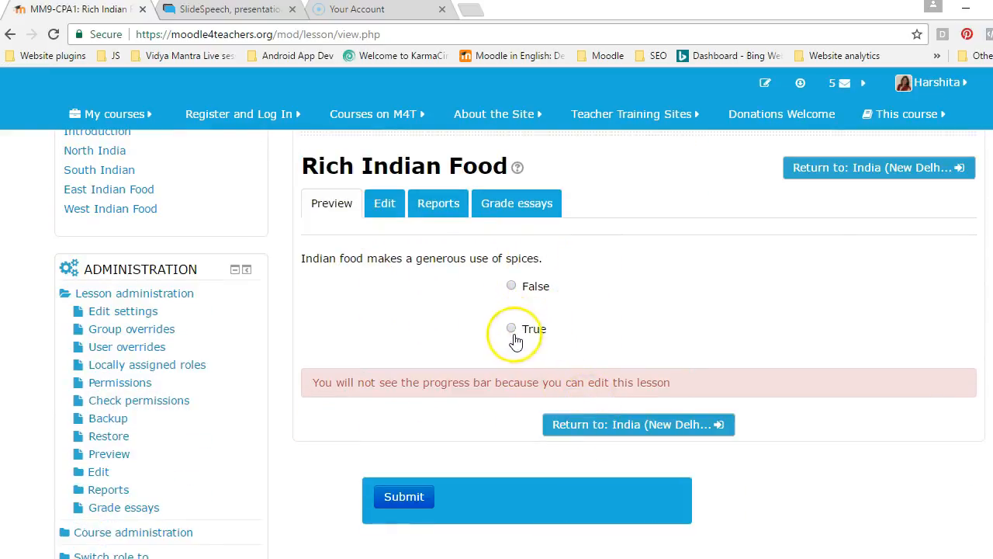
click(403, 497)
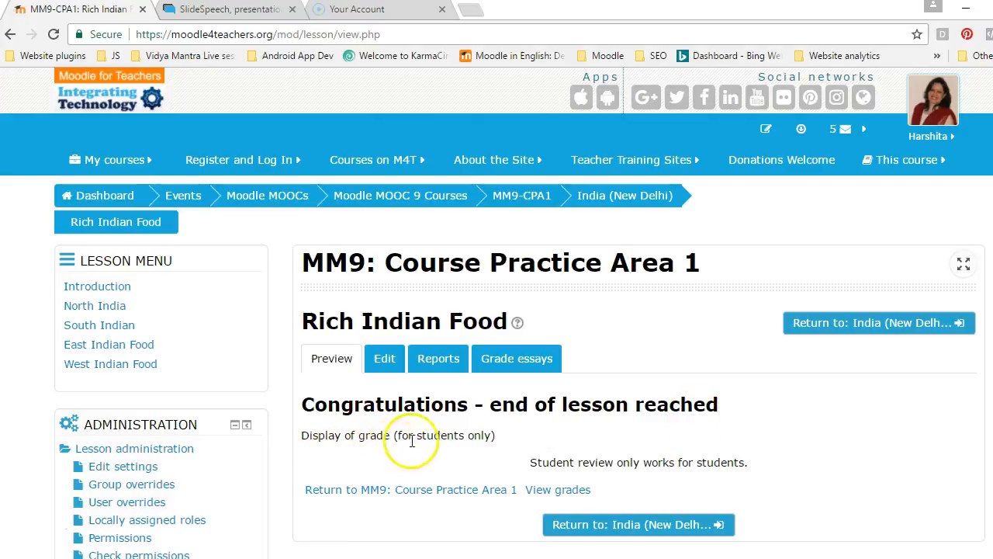
scroll(479, 483, down, 1)
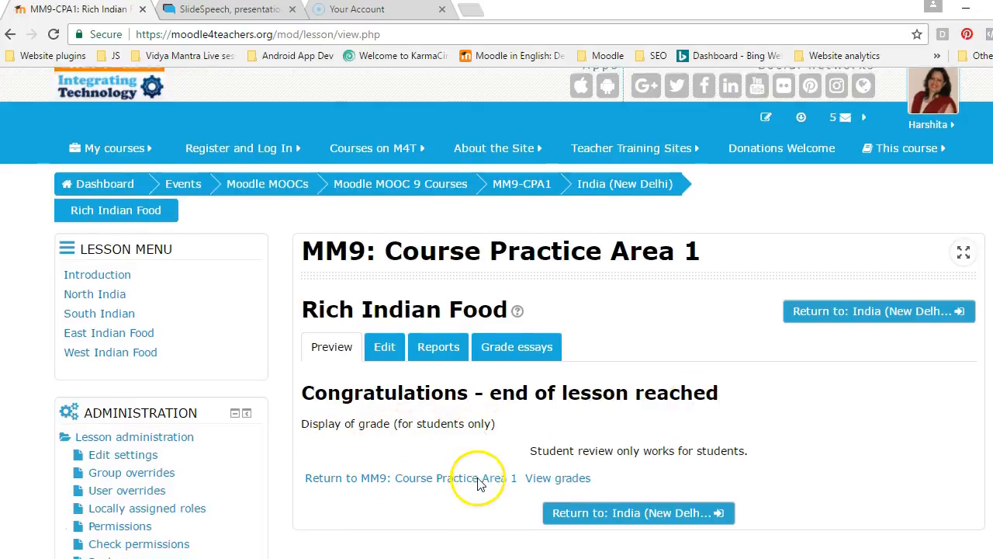
scroll(479, 483, down, 2)
click(575, 455)
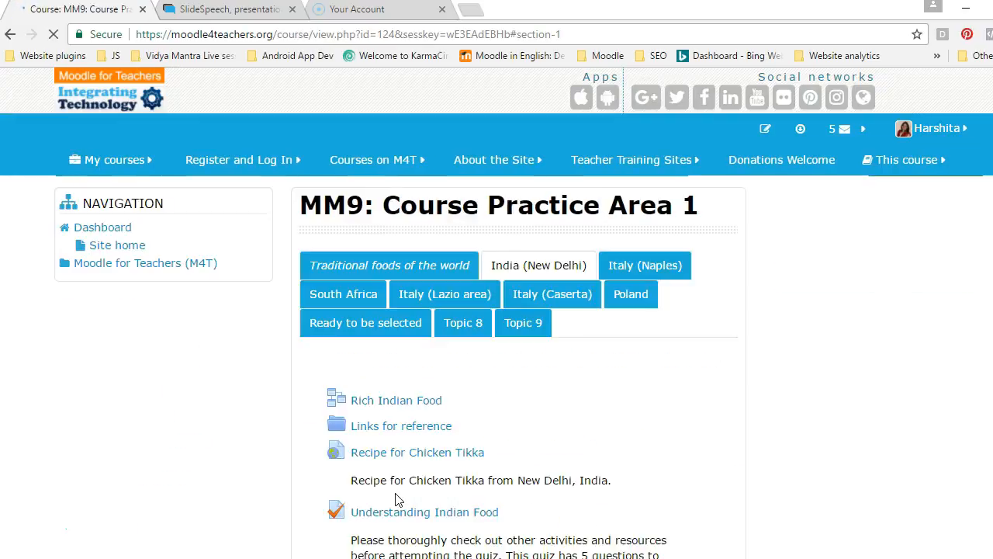
Download the Links for reference folder and return to the India (New Delhi) section
scroll(506, 480, up, 3)
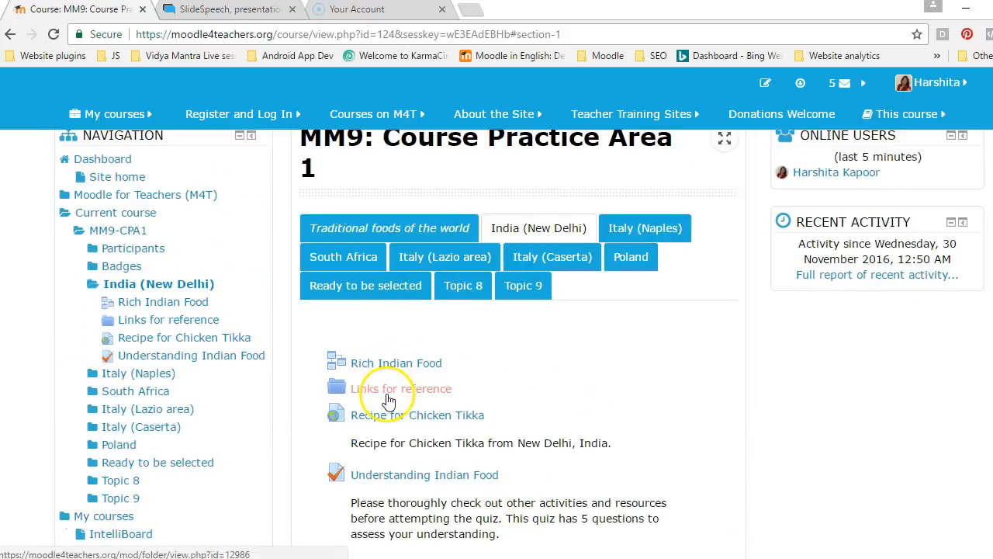
click(388, 396)
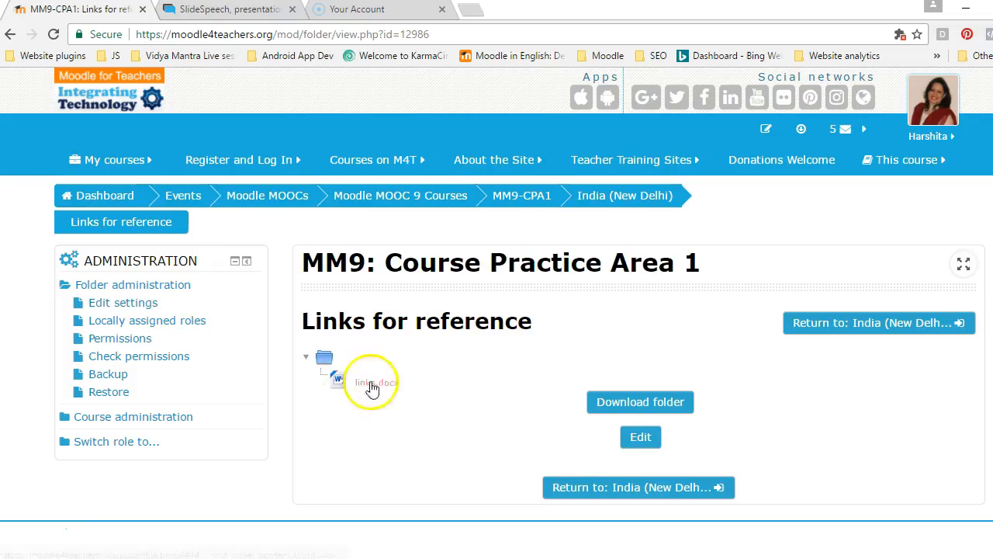
click(623, 408)
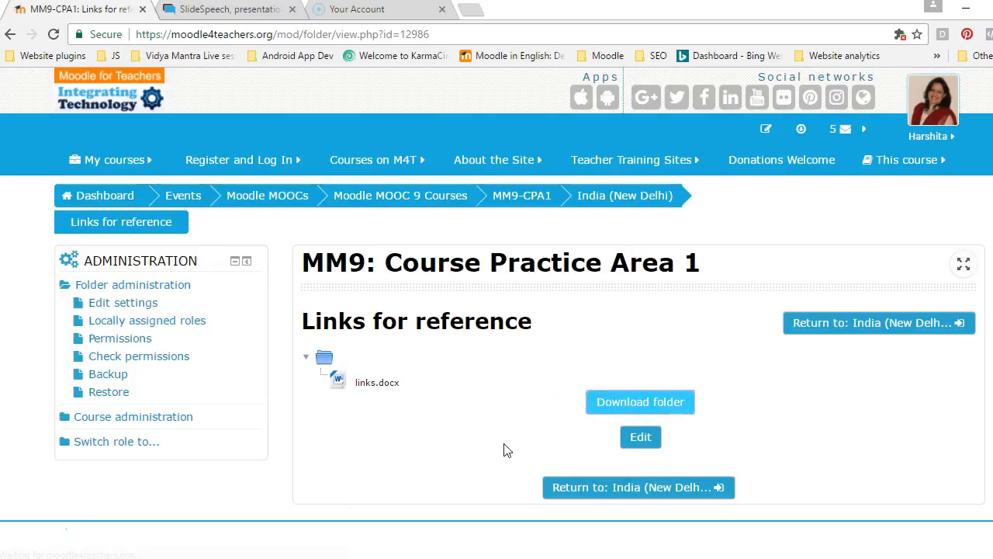
click(107, 548)
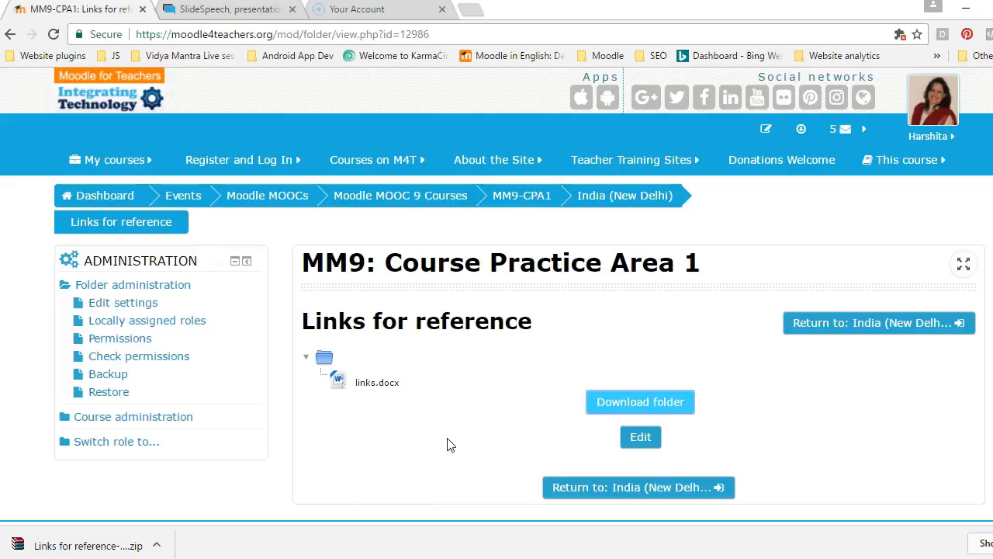
click(400, 458)
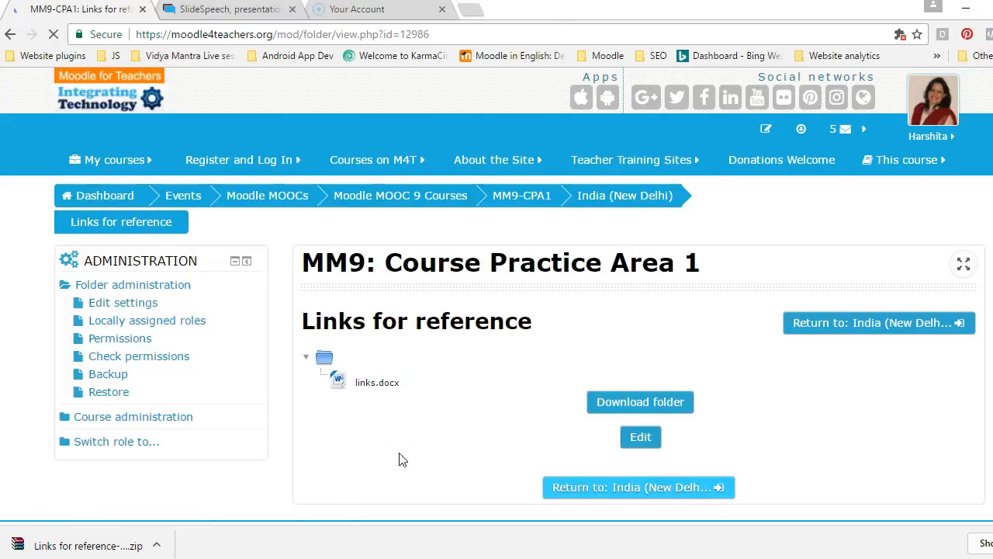
Open the Recipe for Chicken Tikka link, view its SlideSpeech presentation and close the presentation's tab
click(432, 353)
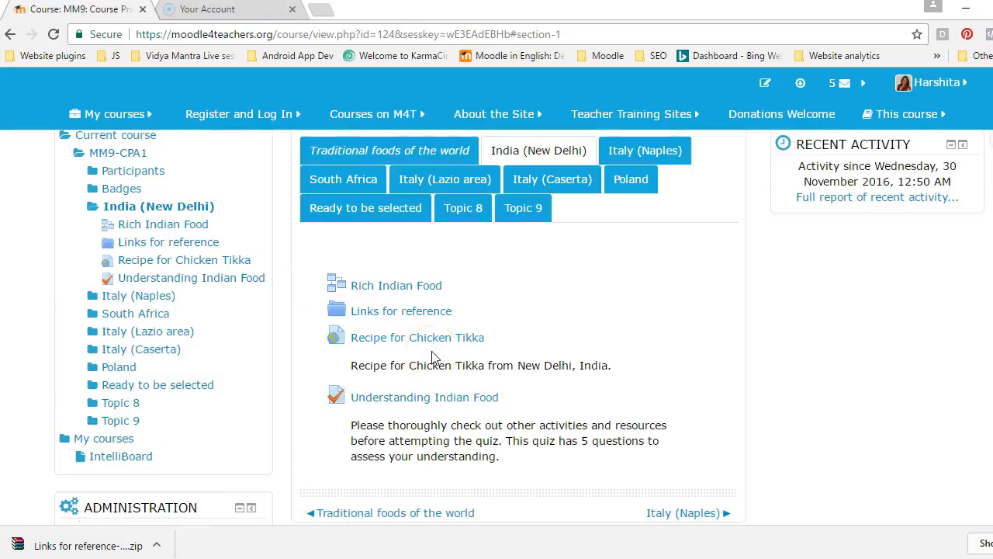
click(438, 342)
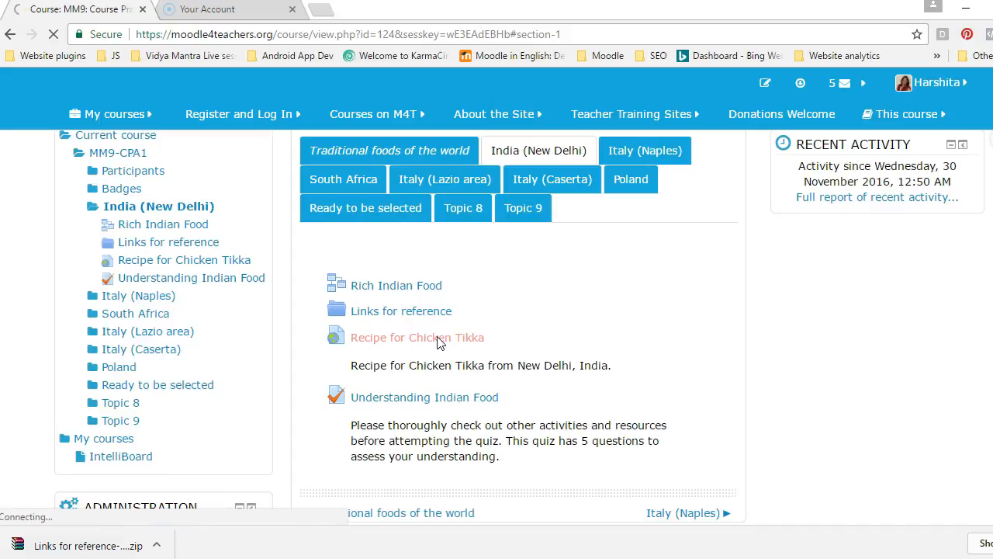
click(426, 395)
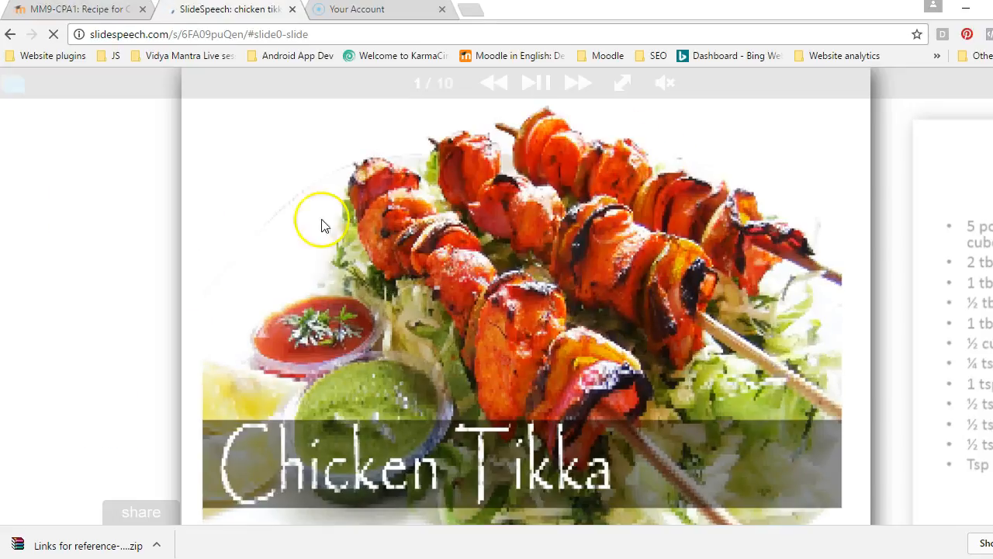
click(293, 10)
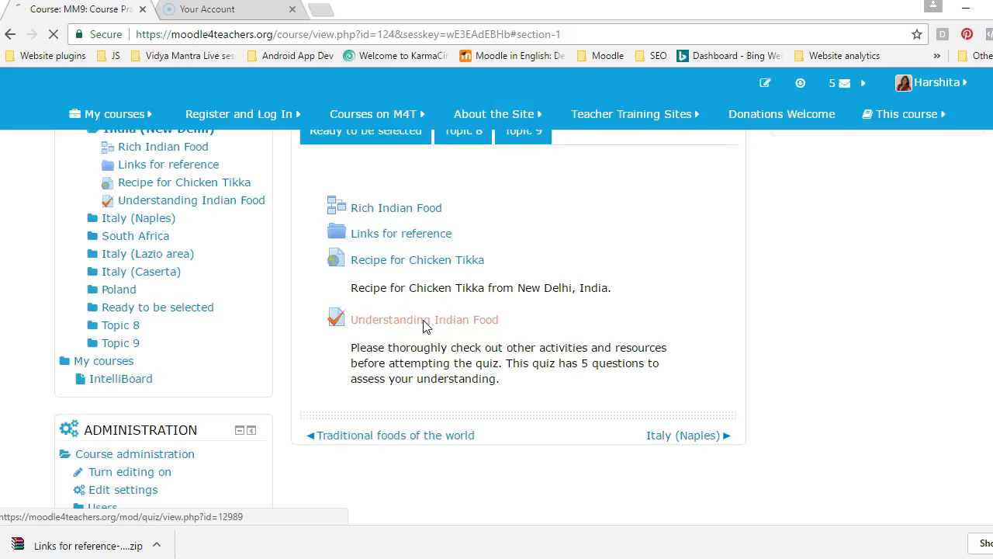
Open the Understanding Indian Food quiz and start a timed preview attempt
click(423, 321)
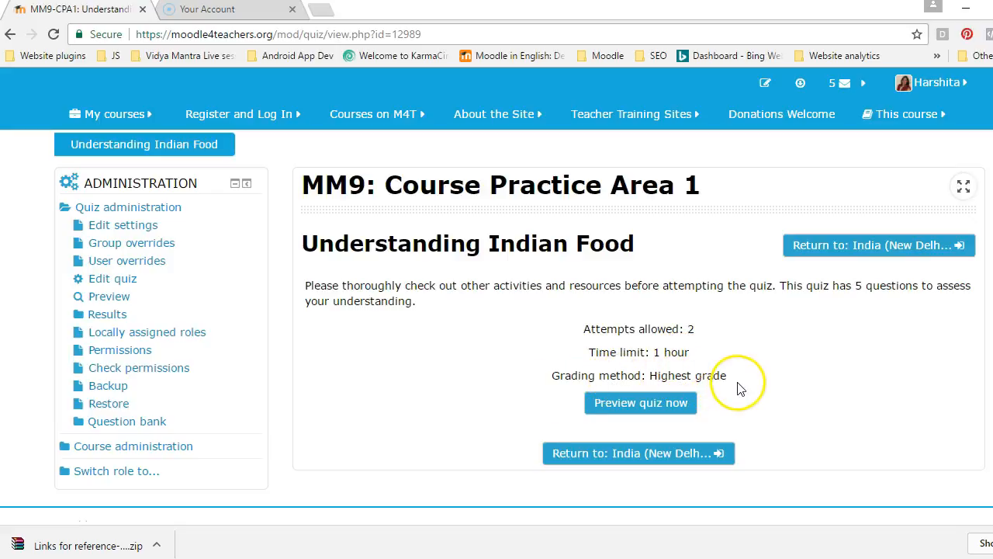
click(650, 406)
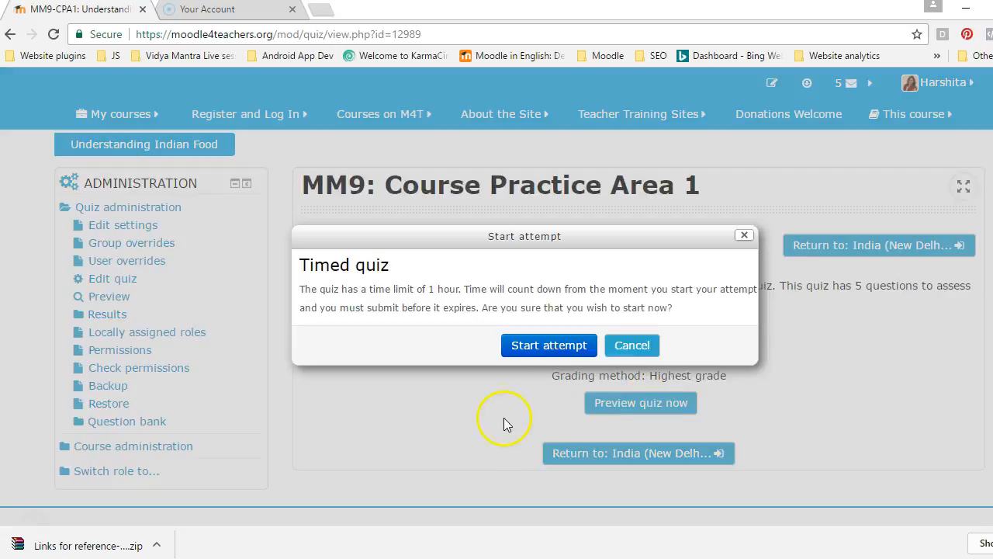
click(526, 351)
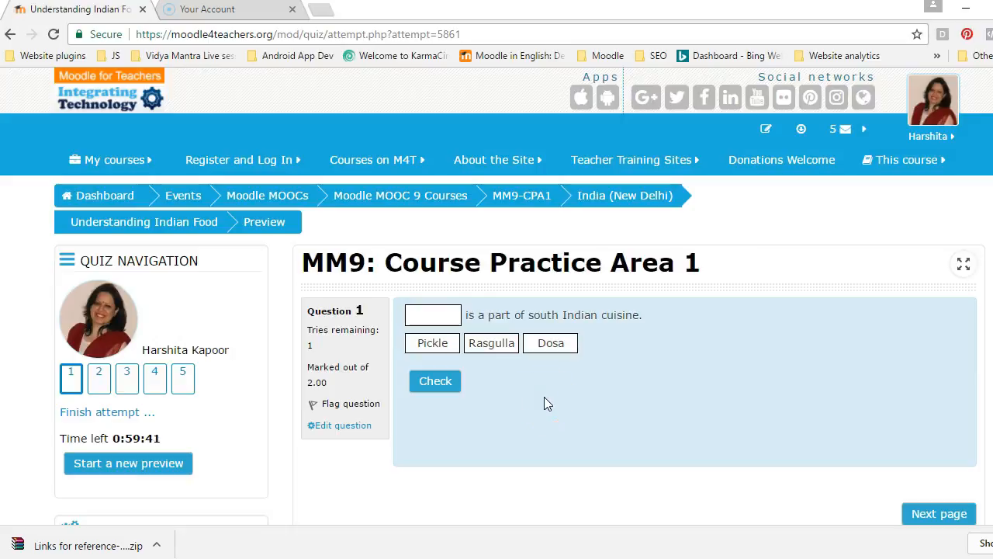
Fill the blank in the south Indian cuisine question with Dosa, check the answer and continue to the following question
drag(550, 343, 436, 316)
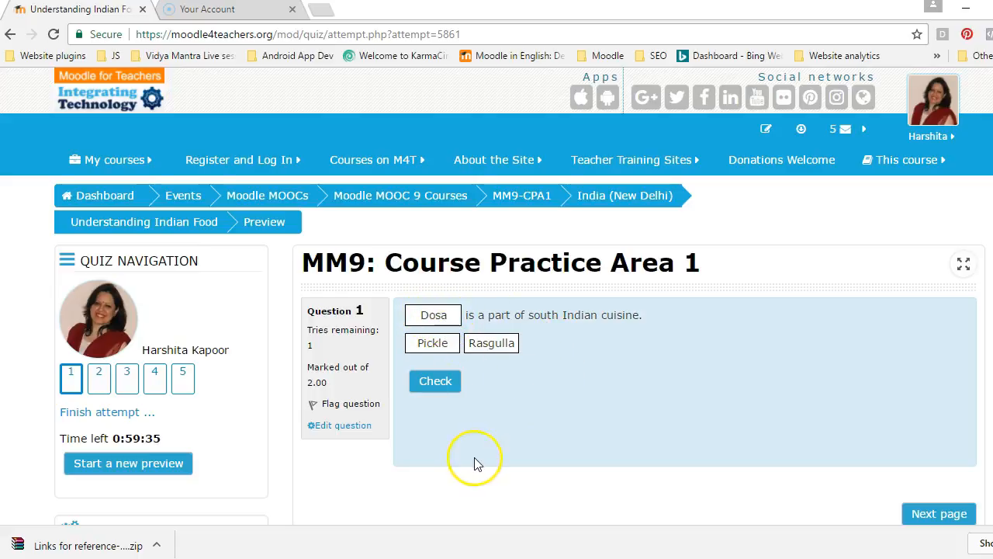
click(439, 381)
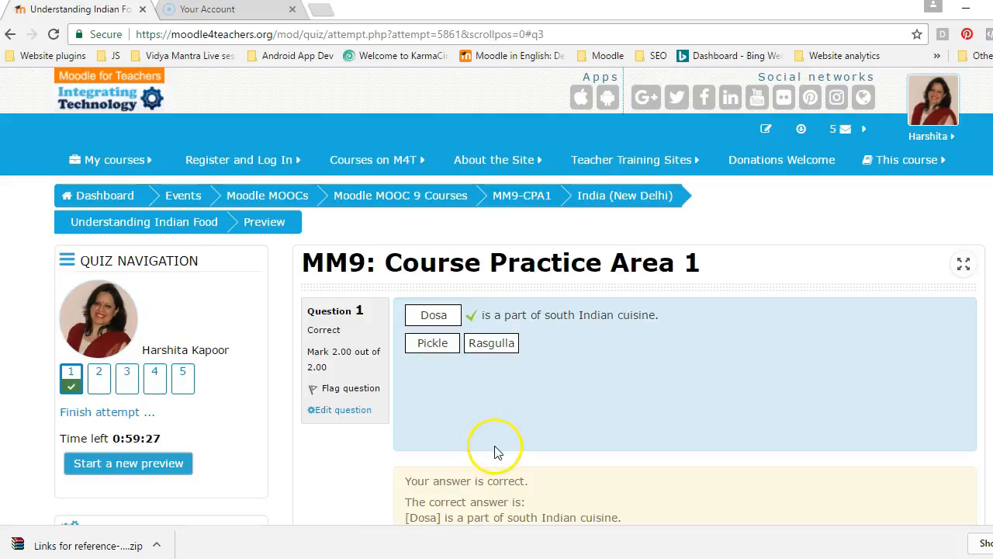
scroll(497, 452, down, 1)
click(940, 505)
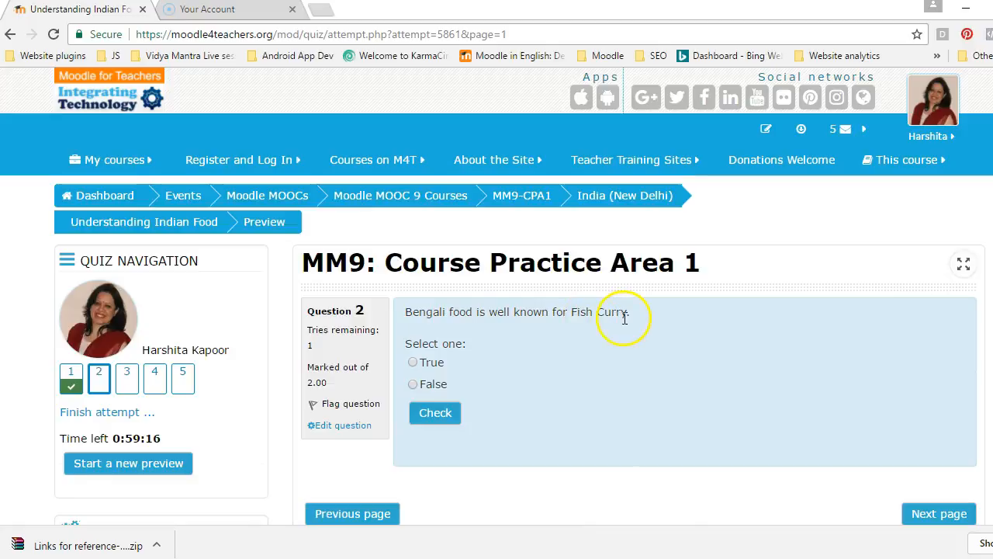
Answer True to the Bengali Fish Curry question, check the answer and continue to question 3
click(414, 362)
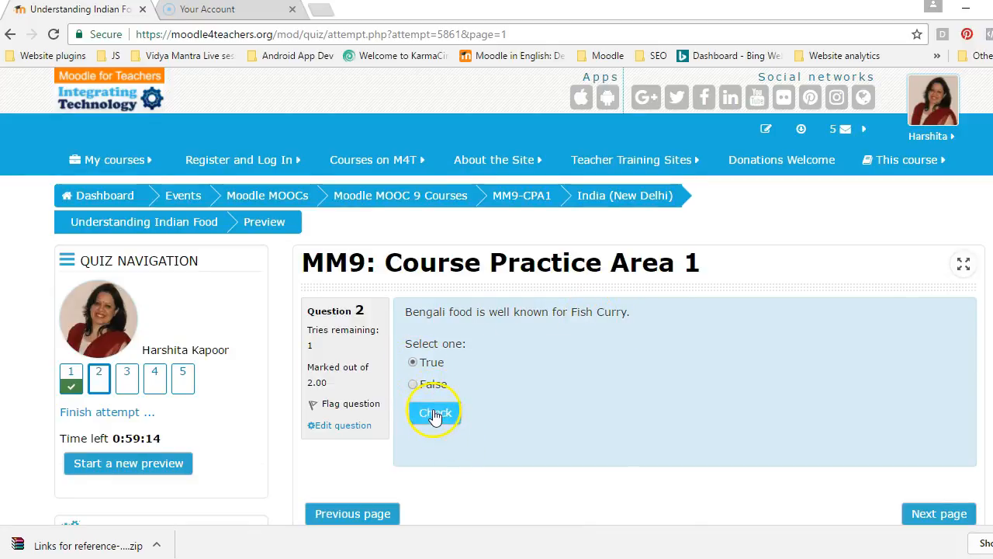
click(433, 413)
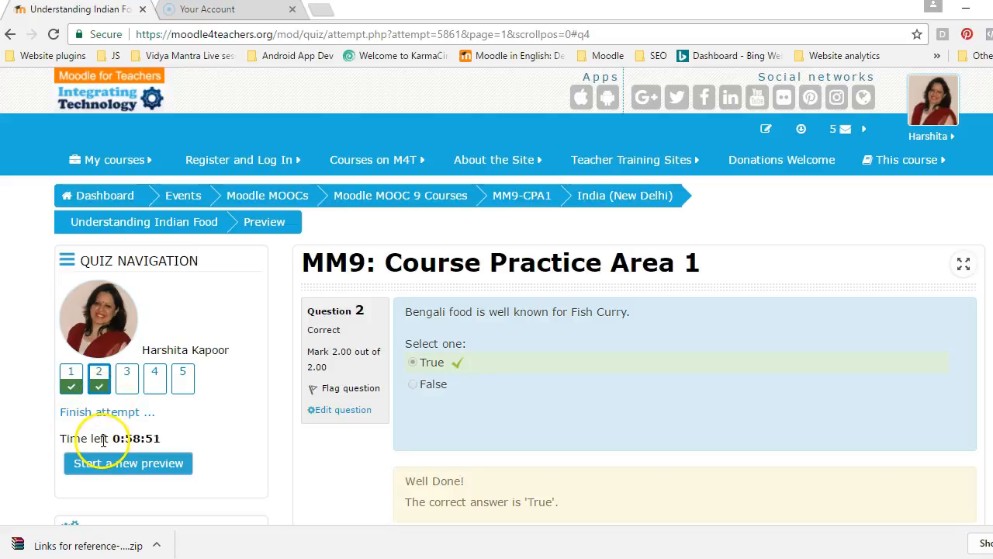
click(116, 464)
scroll(678, 463, down, 1)
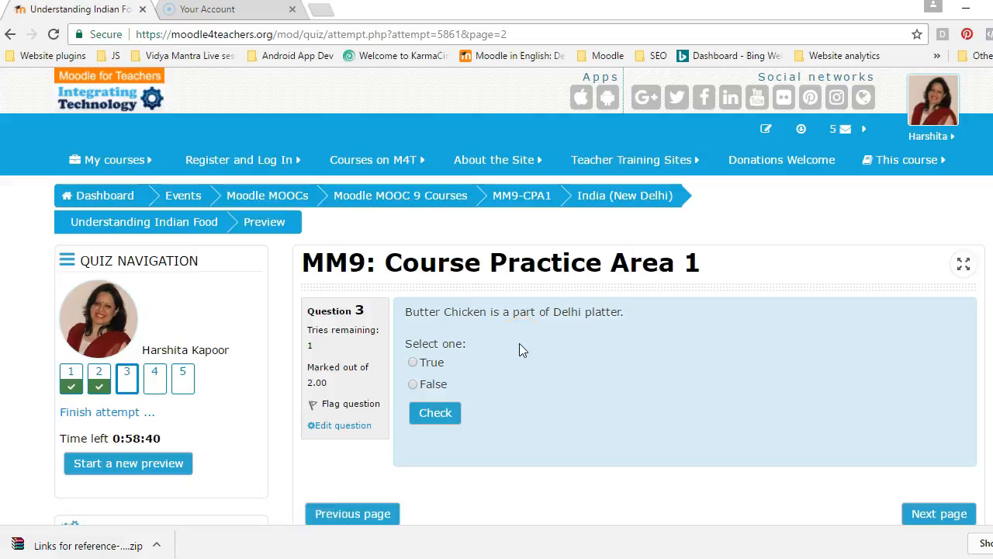
Answer True to the question on Butter Chicken in the Delhi platter, check it and continue to question 4
click(431, 365)
click(435, 412)
click(954, 492)
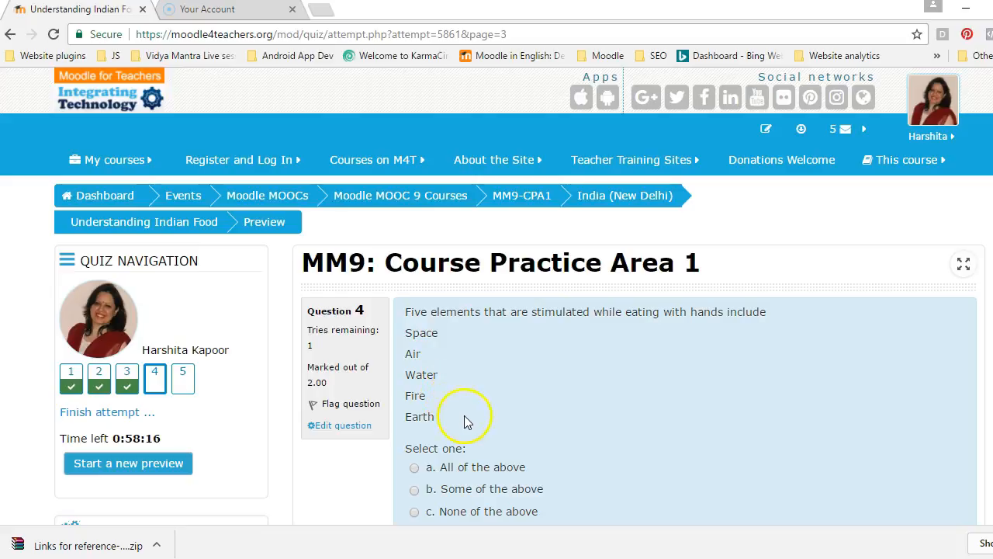
Answer "Some of the above" to the five elements question, check it and continue to question 5
scroll(588, 396, down, 1)
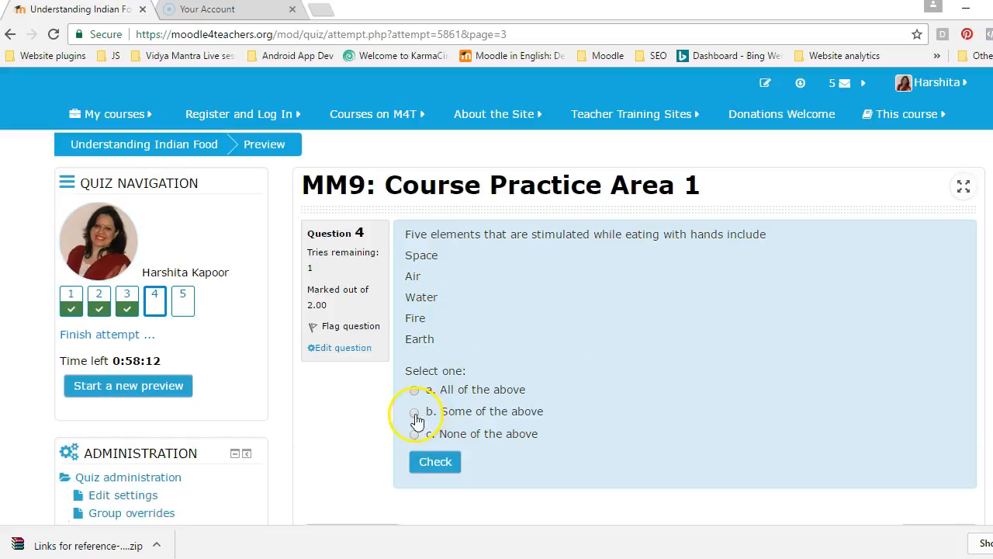
click(429, 463)
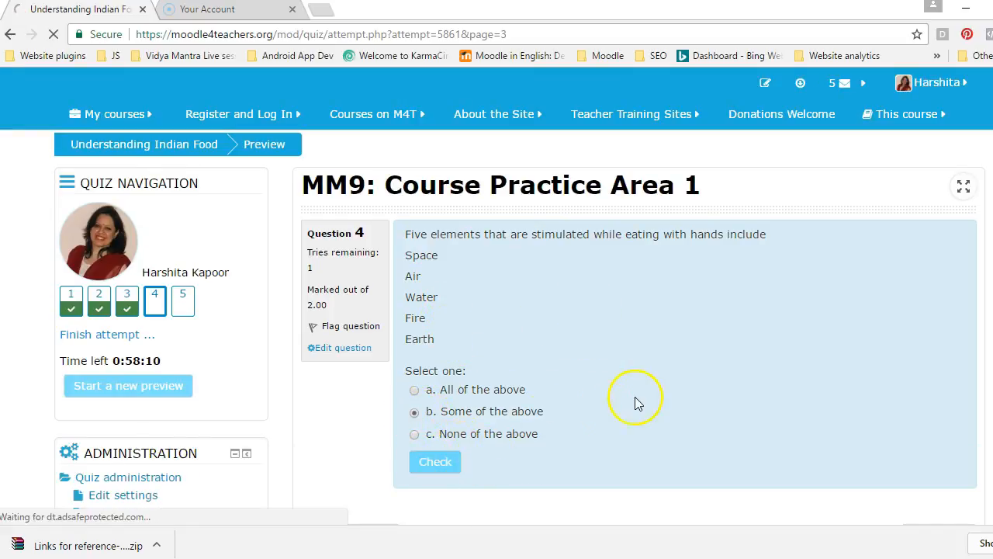
scroll(635, 395, down, 2)
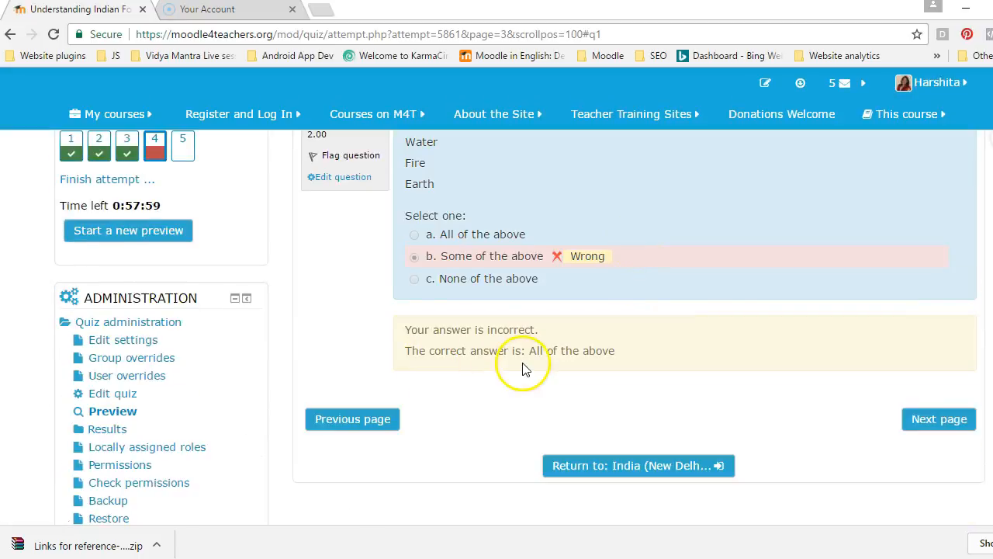
click(920, 432)
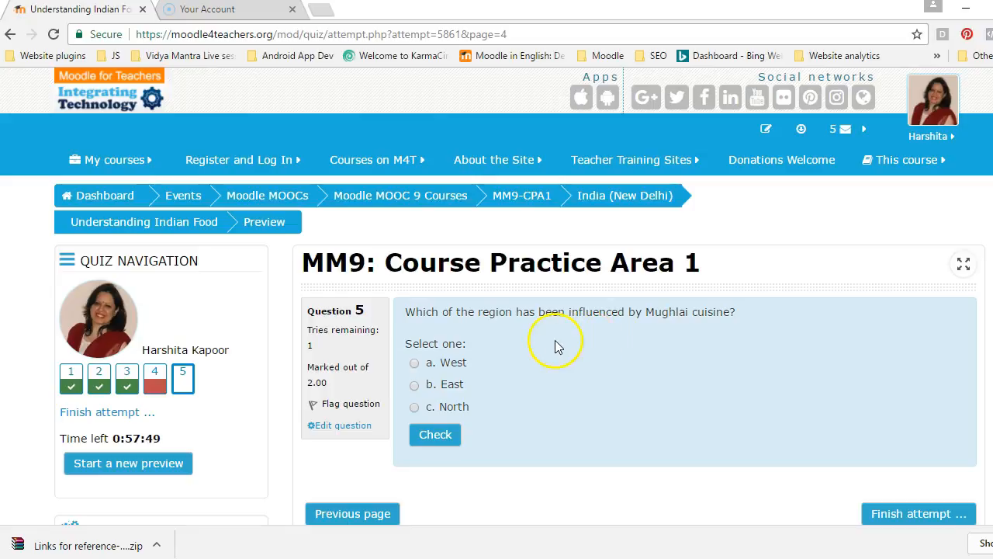
Answer North to the Mughlai cuisine question, check it and finish the attempt to reach its summary
click(461, 411)
click(433, 434)
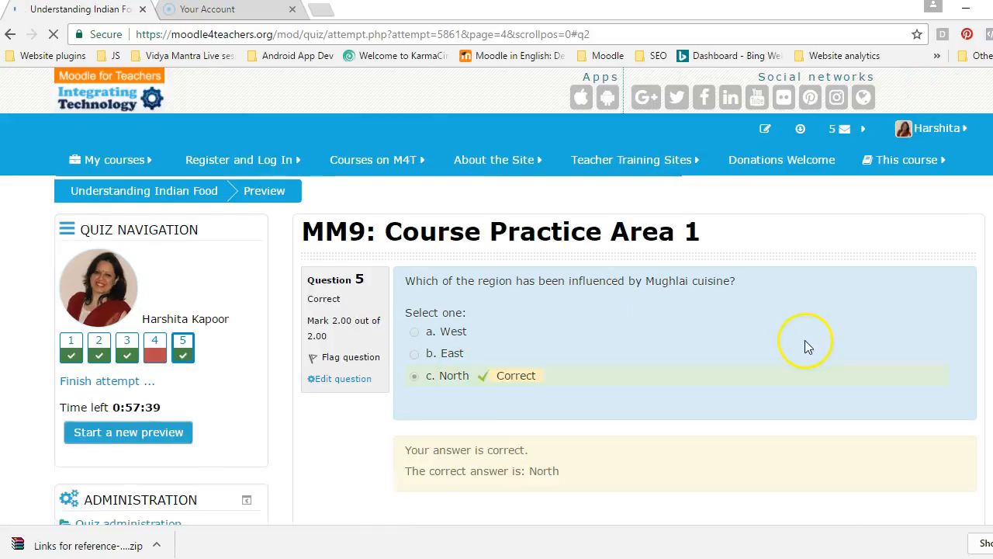
scroll(854, 388, down, 2)
click(889, 415)
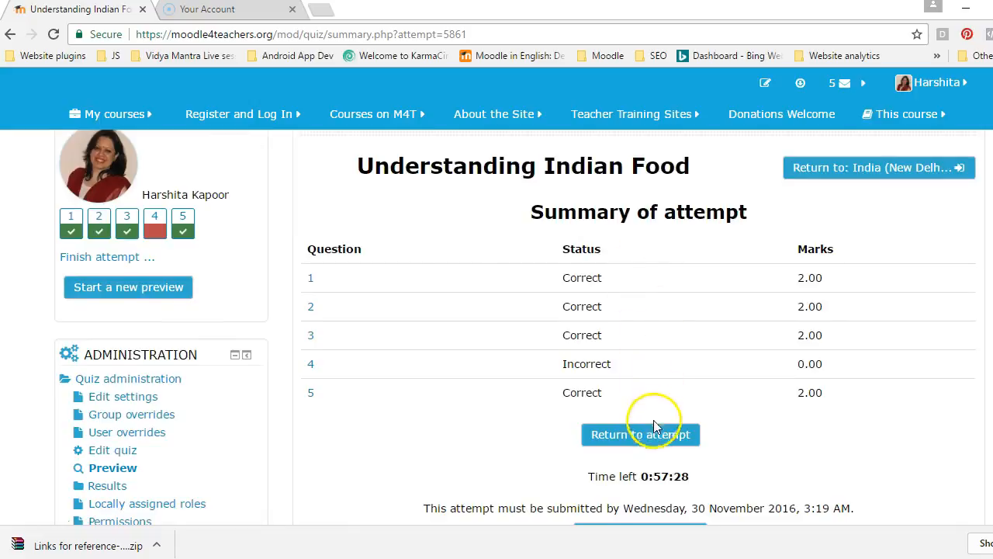
Submit all answers of the quiz attempt and confirm the submission
scroll(650, 421, down, 3)
click(631, 309)
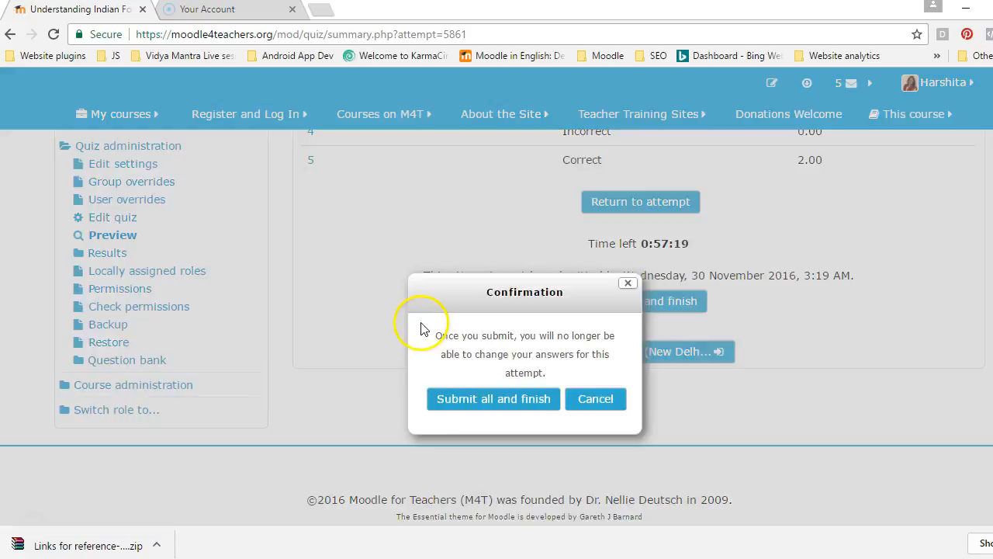
click(431, 398)
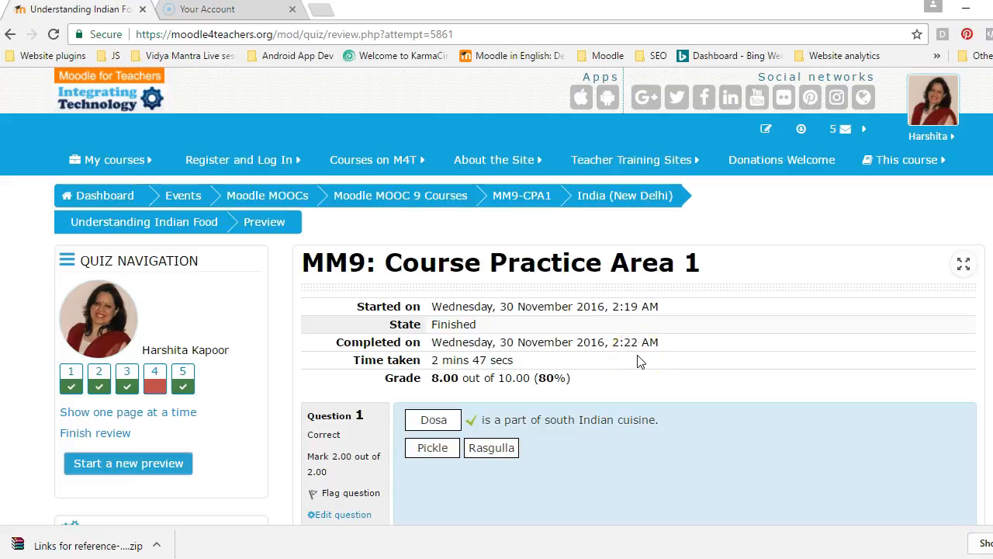
Review the grade and the feedback for all five questions, and return to the India (New Delhi) section
scroll(638, 355, down, 8)
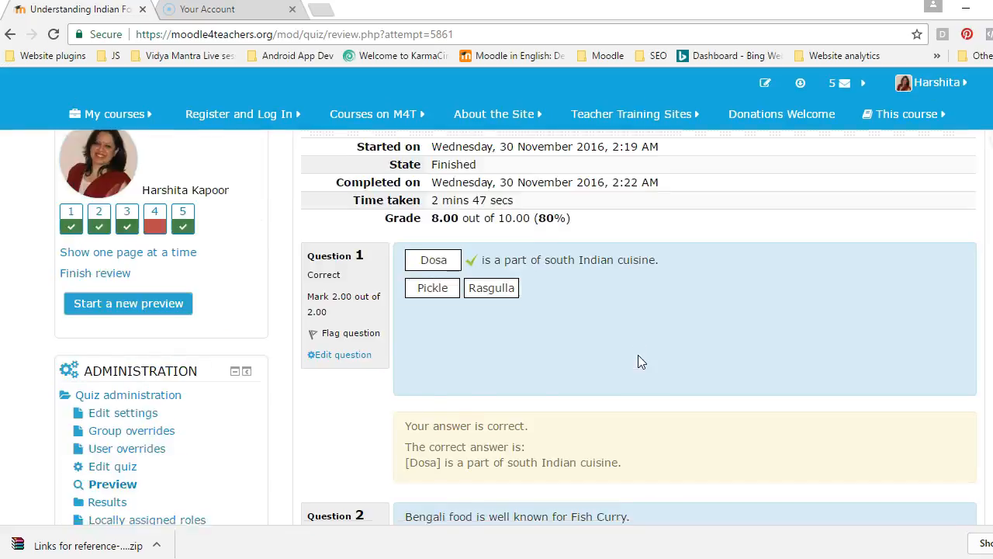
scroll(639, 361, down, 8)
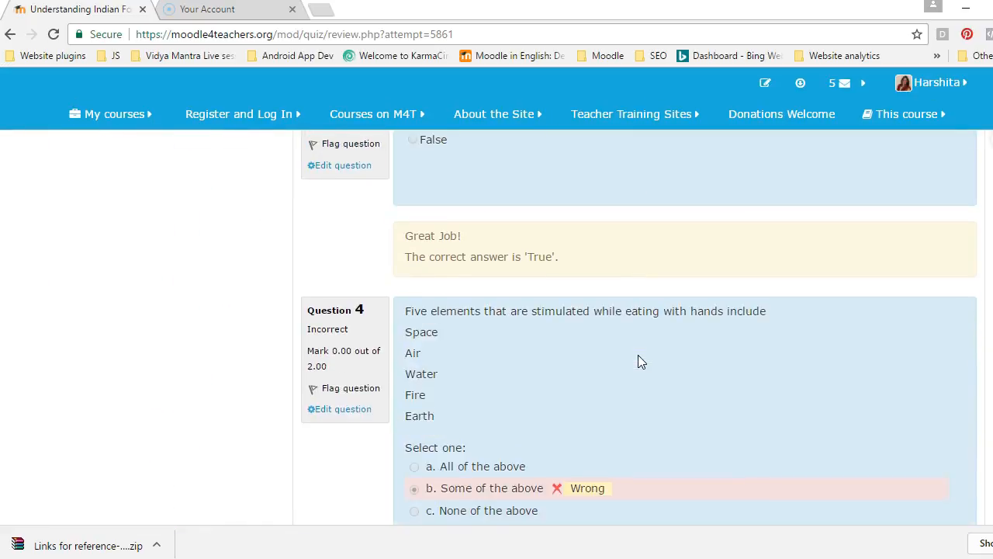
click(627, 469)
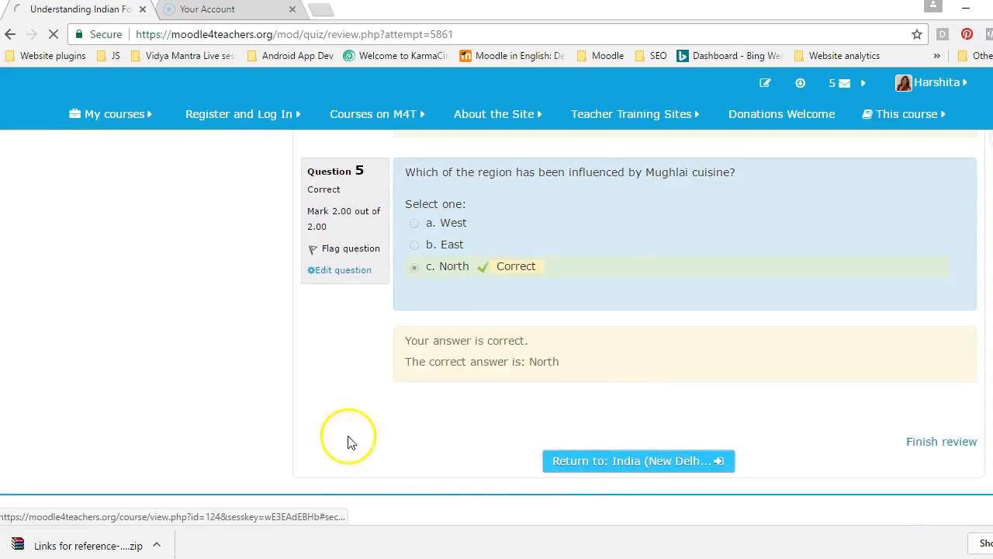